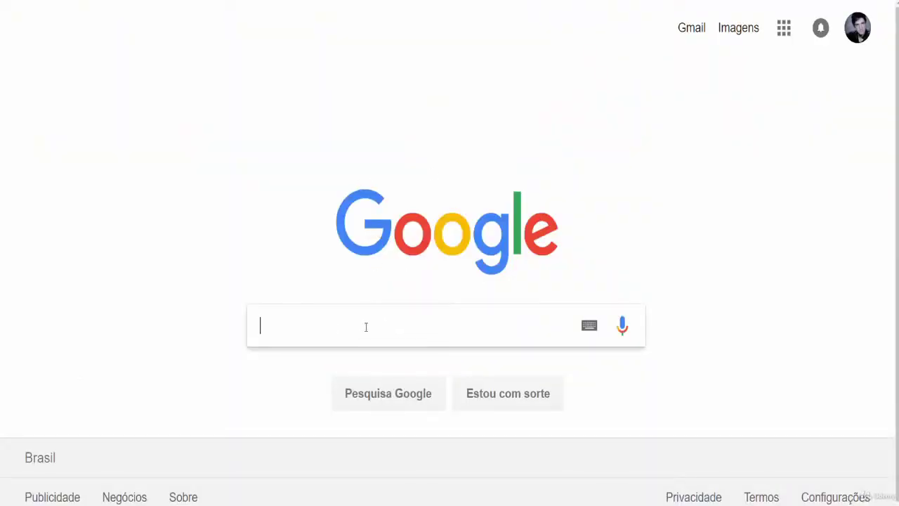
Step: Search Google images for 'bomb final fantasy reference' and enlarge one Bomb picture
{"action": "left_click", "coordinate": [366, 327]}
{"action": "type", "text": "b"}
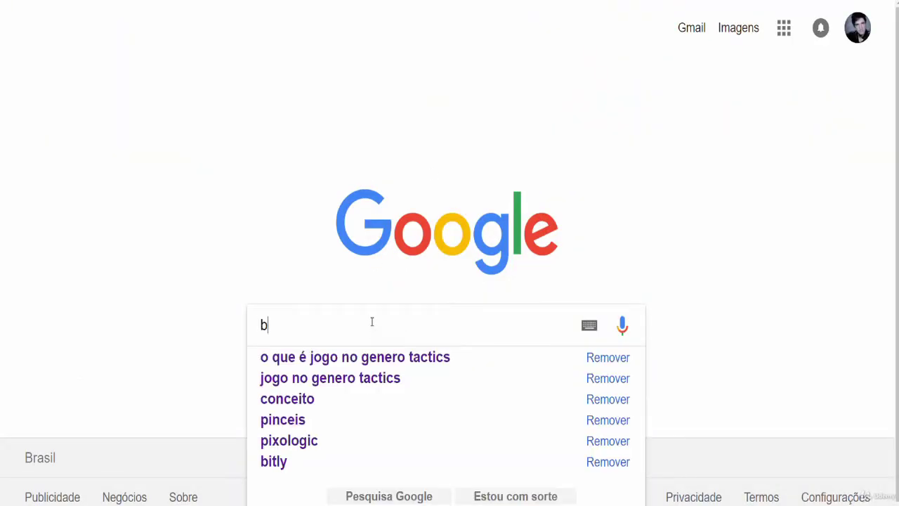
{"action": "type", "text": "omb "}
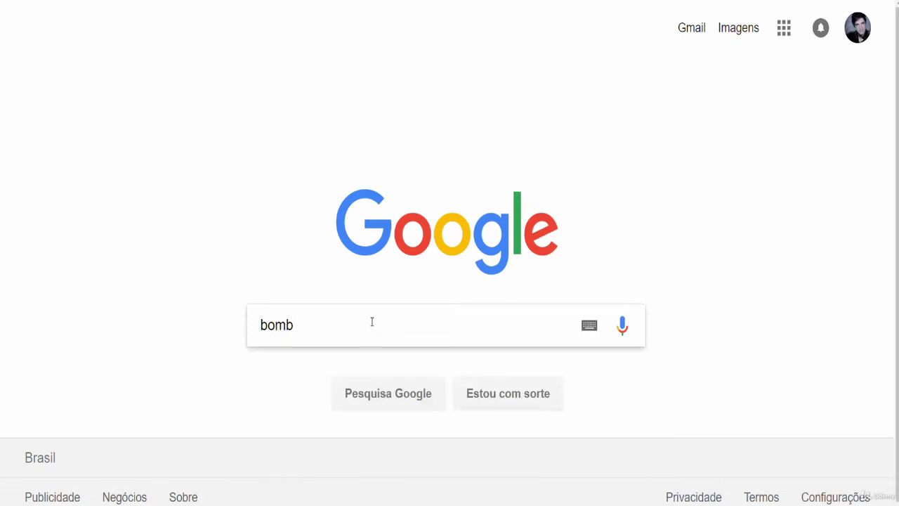
{"action": "type", "text": "final fantas"}
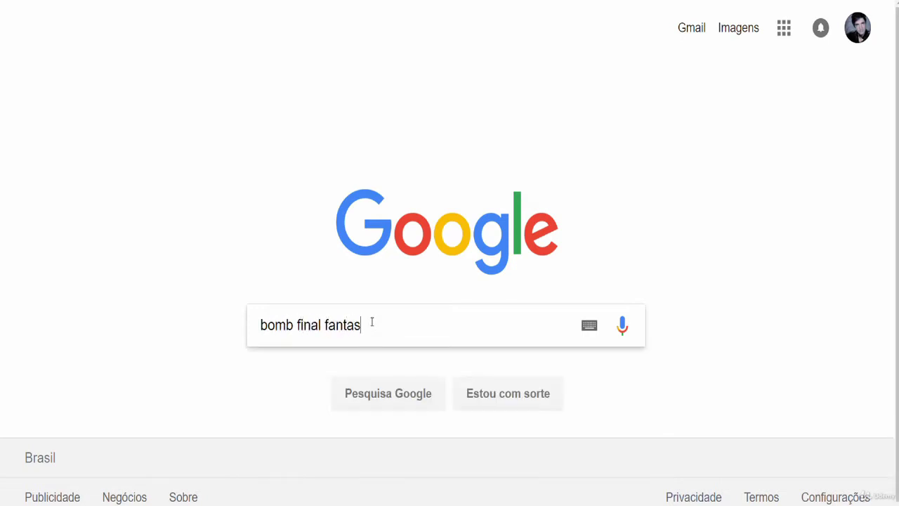
{"action": "type", "text": "y reference"}
{"action": "key", "text": "Return"}
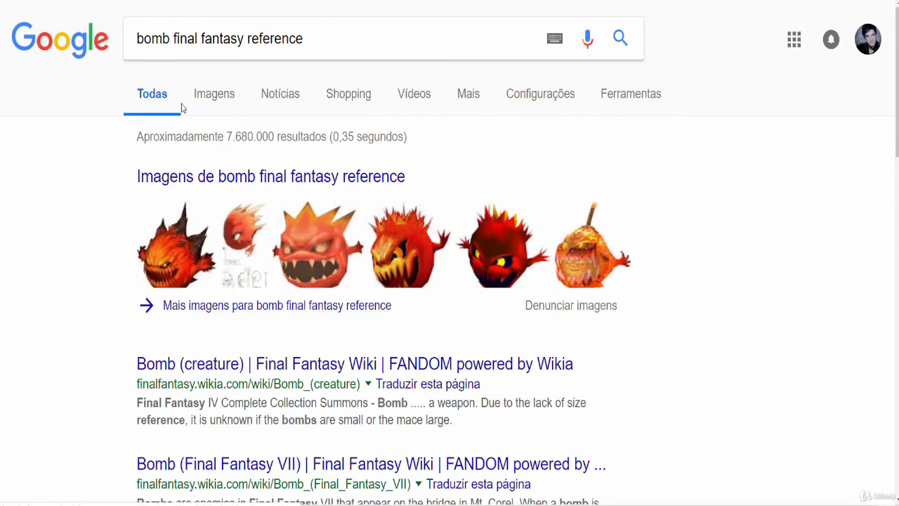
{"action": "left_click", "coordinate": [221, 98]}
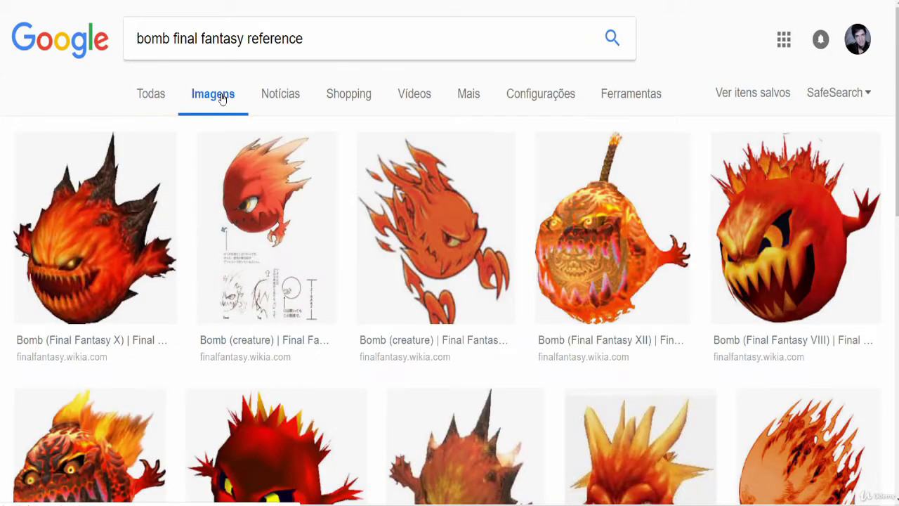
{"action": "left_click", "coordinate": [270, 244]}
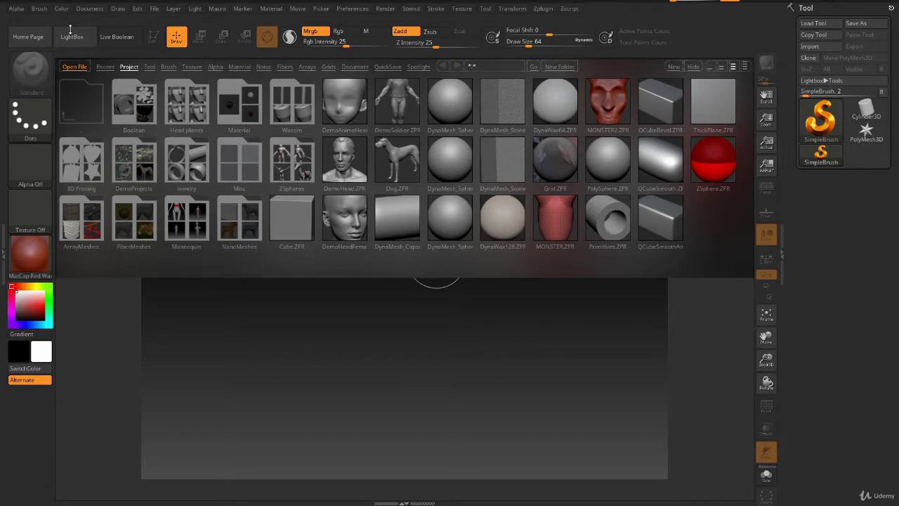
Step: Load PolySphere.ZTL from LightBox's Tool tab, draw it on the canvas and enter Edit mode
{"action": "left_click", "coordinate": [149, 67]}
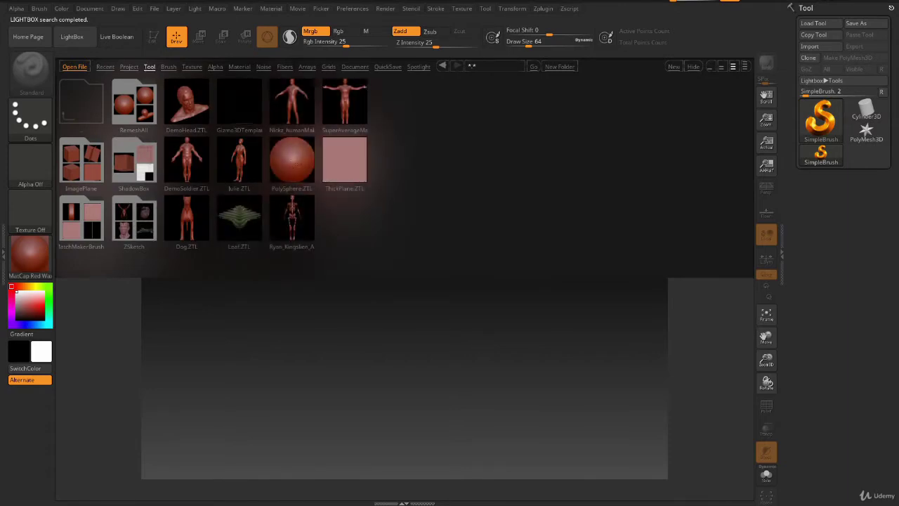
{"action": "double_click", "coordinate": [298, 167]}
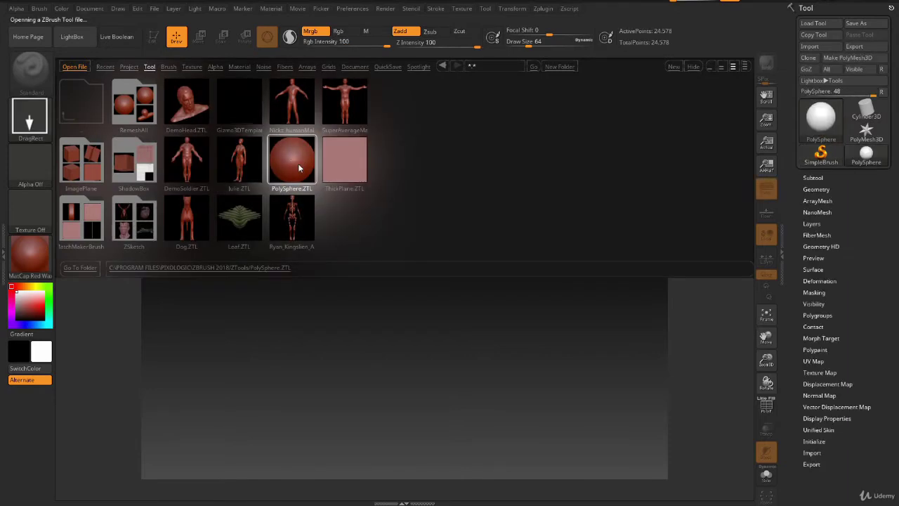
{"action": "left_click", "coordinate": [72, 36]}
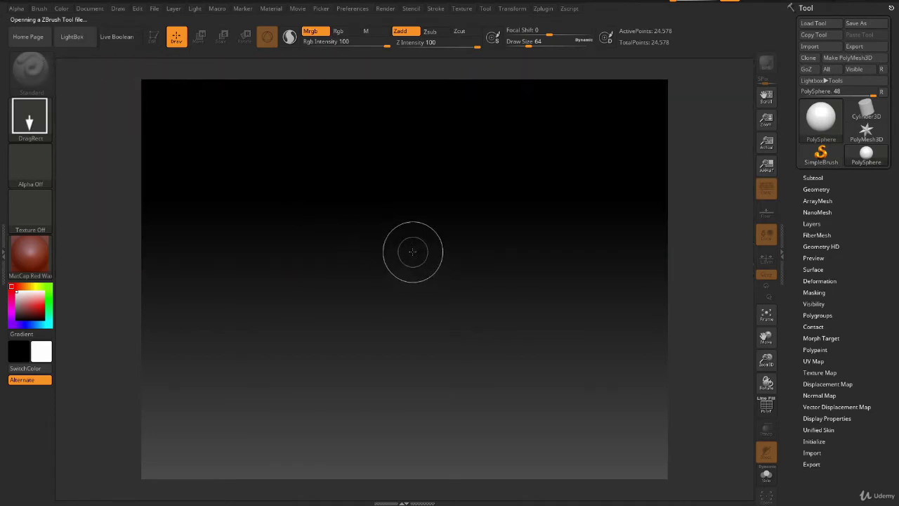
{"action": "left_click_drag", "start_coordinate": [412, 252], "coordinate": [412, 447]}
{"action": "key", "text": "t"}
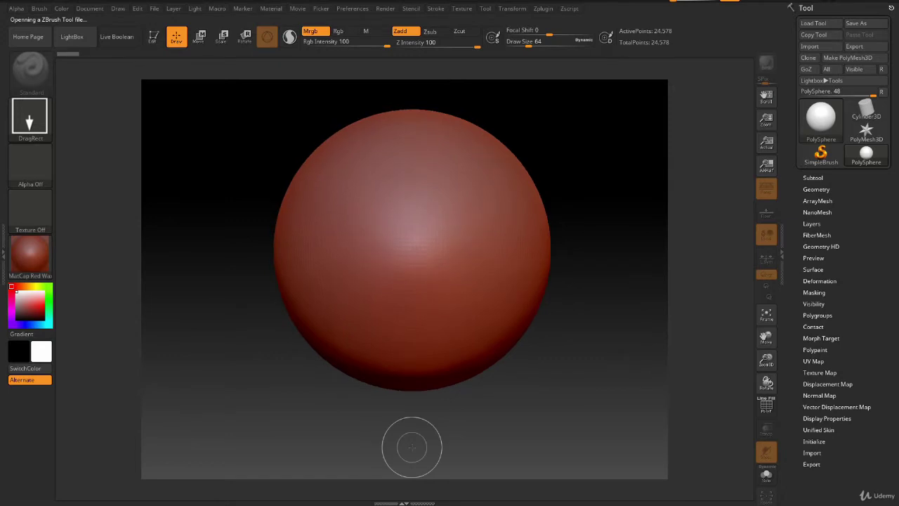
{"action": "left_click", "coordinate": [159, 39]}
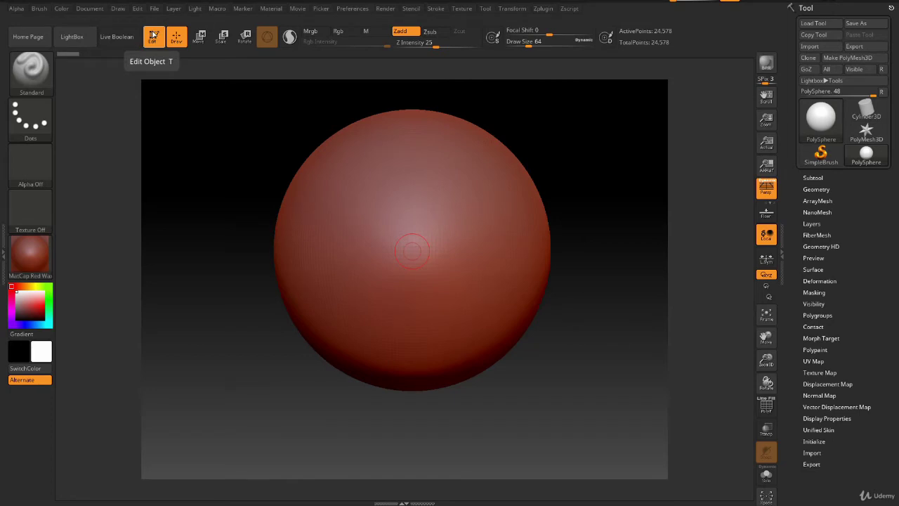
Step: Frame the sphere and apply DynaMesh from Tool > Geometry, agreeing to freeze subdivision levels
{"action": "left_click", "coordinate": [769, 325]}
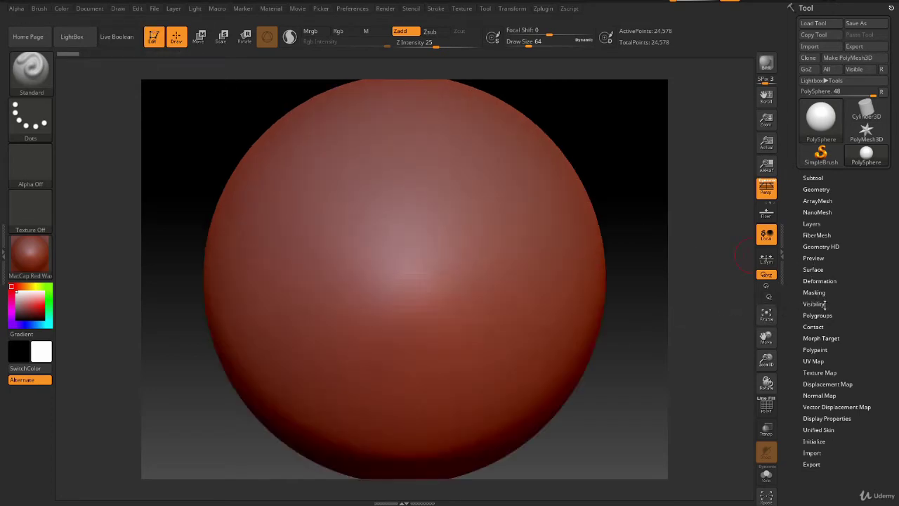
{"action": "left_click", "coordinate": [817, 189]}
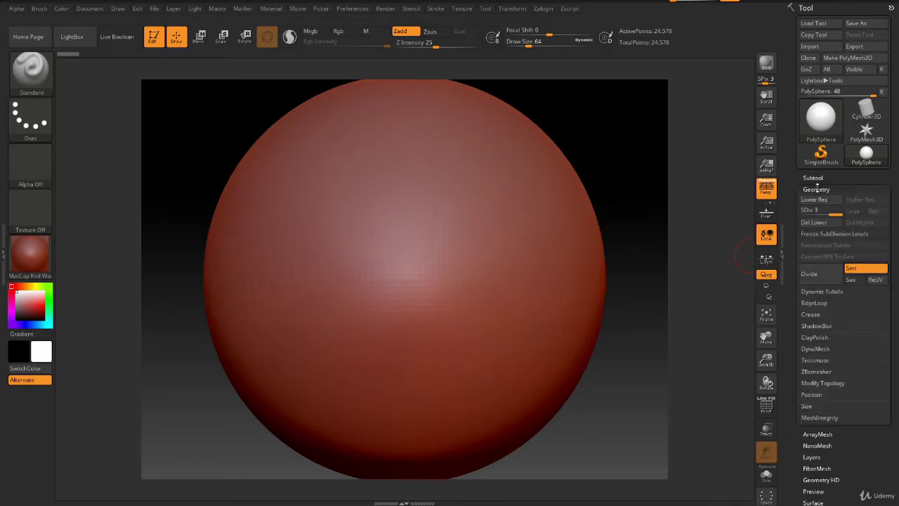
{"action": "left_click", "coordinate": [816, 349]}
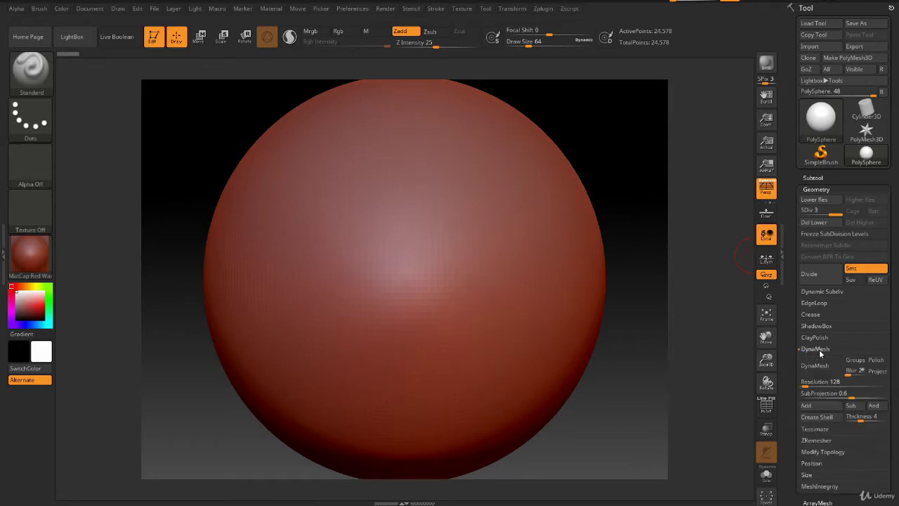
{"action": "left_click", "coordinate": [815, 365]}
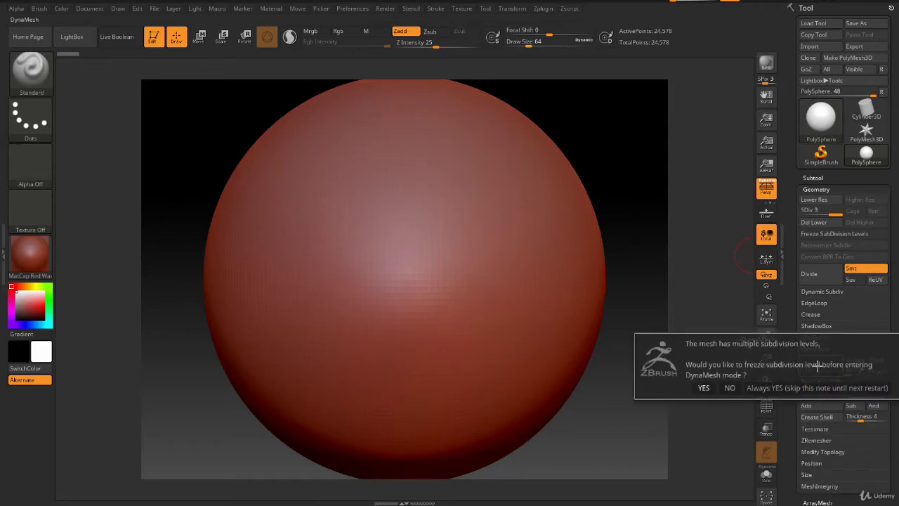
{"action": "left_click", "coordinate": [704, 388]}
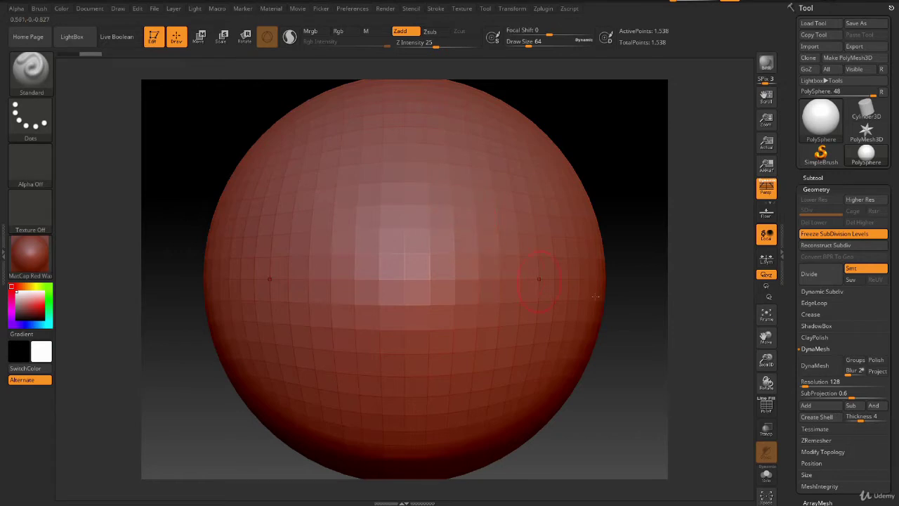
Step: Shrink the Standard brush to 39 and sculpt a raised horizontal band with a curved grin crease below
{"action": "left_click", "coordinate": [832, 381]}
{"action": "key", "text": "space"}
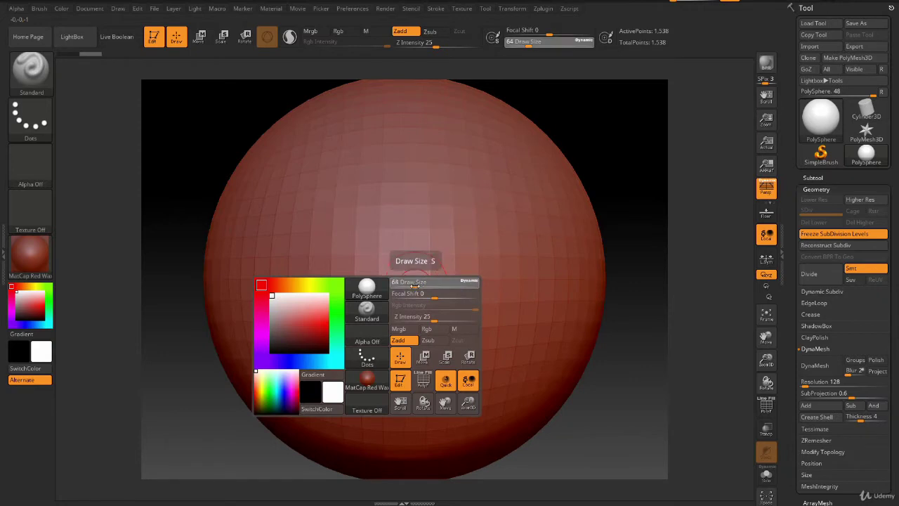
{"action": "left_click_drag", "start_coordinate": [418, 285], "coordinate": [410, 286]}
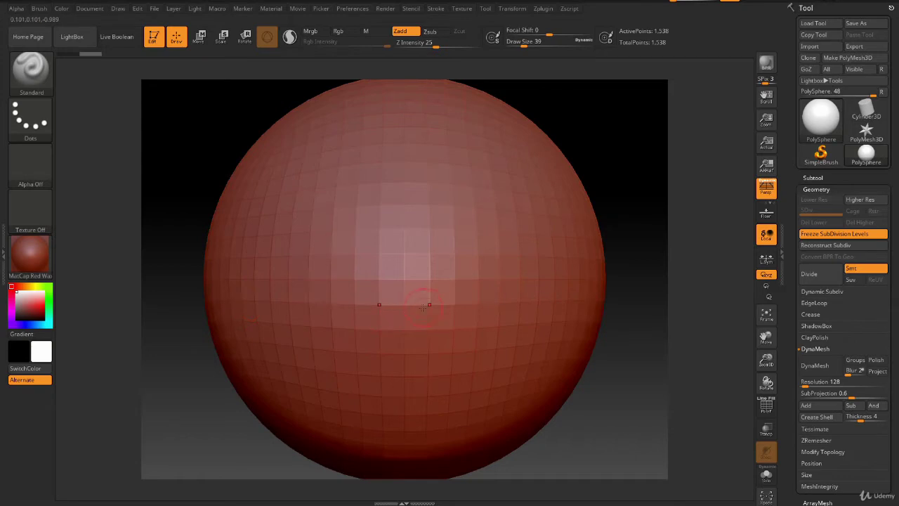
{"action": "mouse_move", "coordinate": [412, 307]}
{"action": "left_mouse_down"}
{"action": "mouse_move", "coordinate": [427, 304]}
{"action": "mouse_move", "coordinate": [404, 306]}
{"action": "mouse_move", "coordinate": [526, 304]}
{"action": "left_mouse_up"}
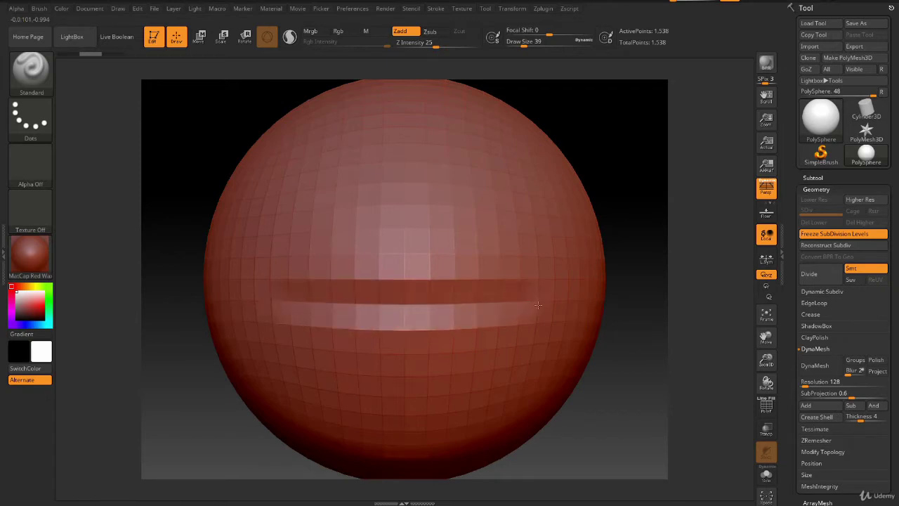
{"action": "left_click_drag", "start_coordinate": [562, 301], "coordinate": [477, 317]}
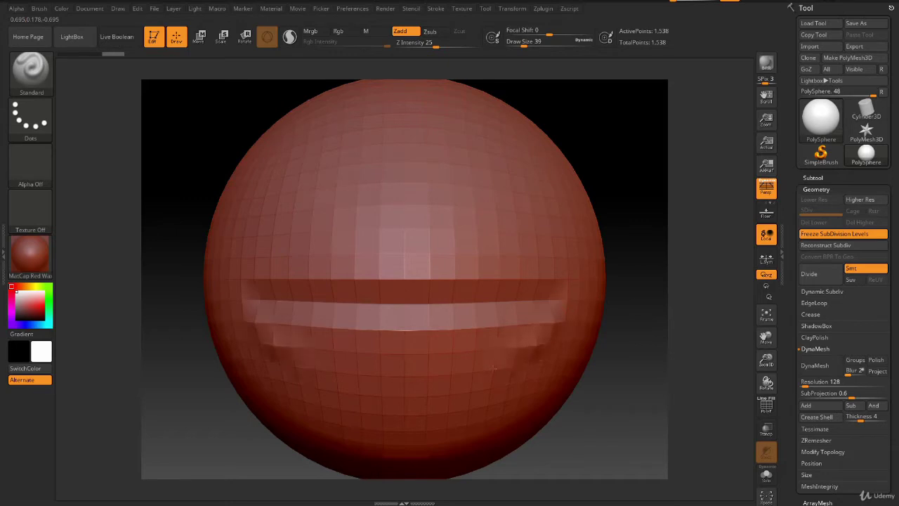
{"action": "key", "text": "ctrl"}
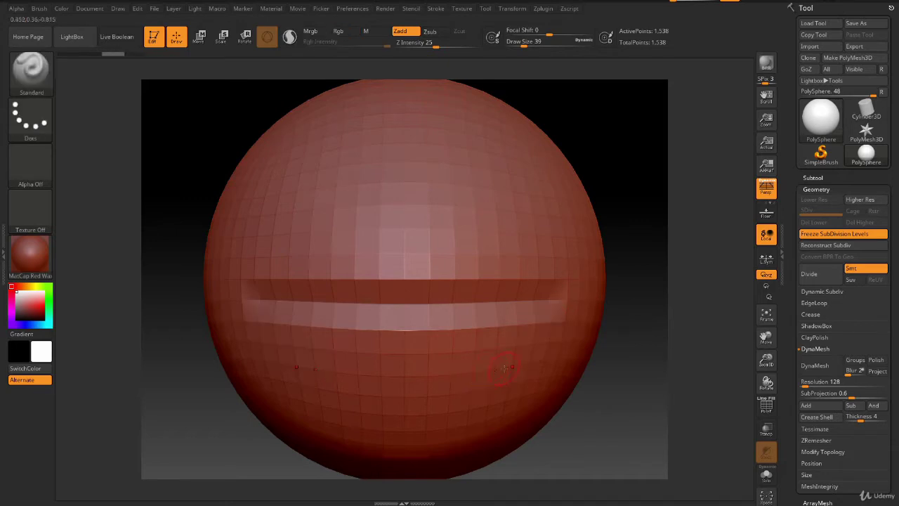
{"action": "mouse_move", "coordinate": [560, 322]}
{"action": "left_mouse_down"}
{"action": "mouse_move", "coordinate": [398, 405]}
{"action": "mouse_move", "coordinate": [561, 307]}
{"action": "left_mouse_up"}
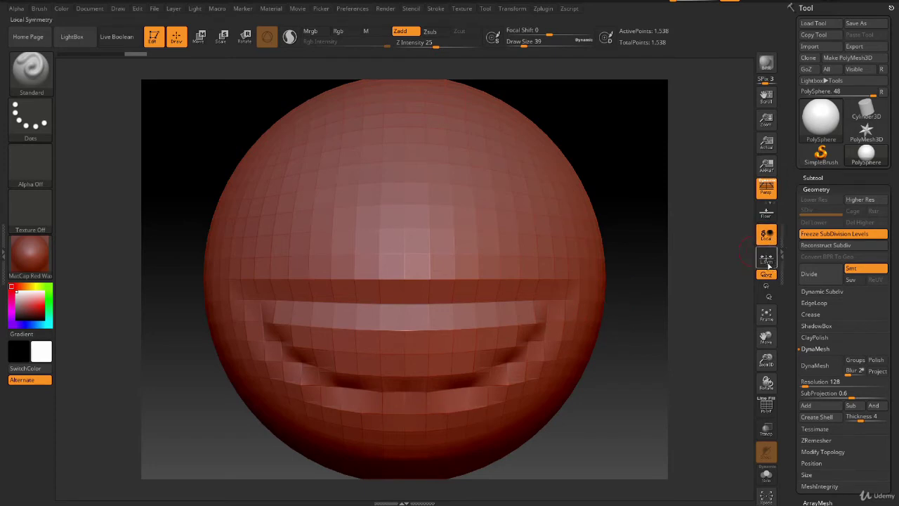
Step: Show the floor grid and deepen the grooves beside and below the mouth
{"action": "left_click", "coordinate": [767, 210]}
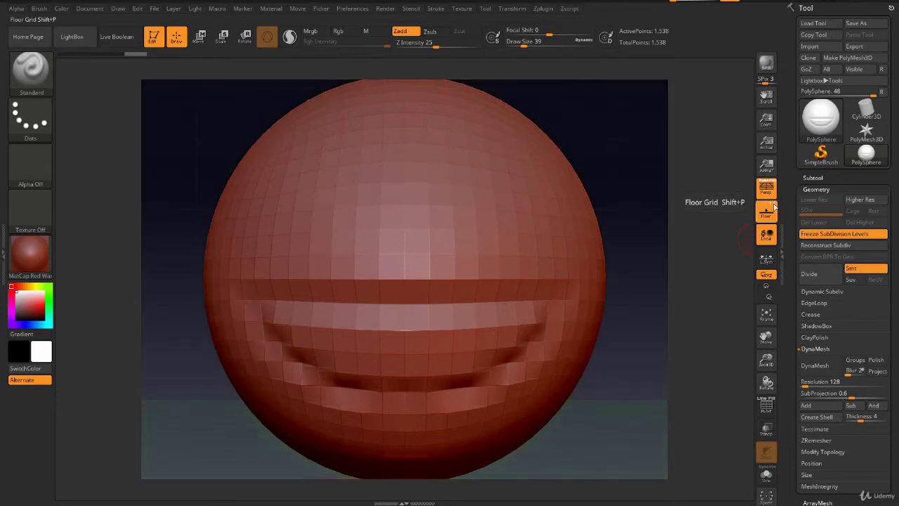
{"action": "mouse_move", "coordinate": [611, 378]}
{"action": "left_mouse_down"}
{"action": "mouse_move", "coordinate": [590, 401]}
{"action": "mouse_move", "coordinate": [621, 423]}
{"action": "left_mouse_up"}
{"action": "key", "text": "ctrl"}
{"action": "right_click_drag", "start_coordinate": [620, 423], "coordinate": [576, 415], "text": "ctrl"}
{"action": "mouse_move", "coordinate": [617, 397]}
{"action": "left_mouse_down"}
{"action": "mouse_move", "coordinate": [538, 405]}
{"action": "mouse_move", "coordinate": [547, 403]}
{"action": "left_mouse_up"}
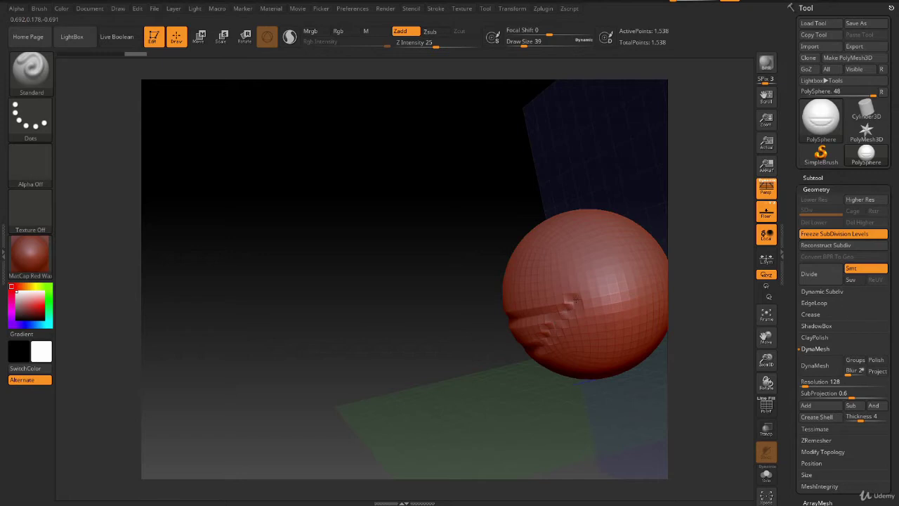
{"action": "left_click_drag", "start_coordinate": [543, 314], "coordinate": [568, 305]}
{"action": "left_click_drag", "start_coordinate": [576, 300], "coordinate": [575, 329]}
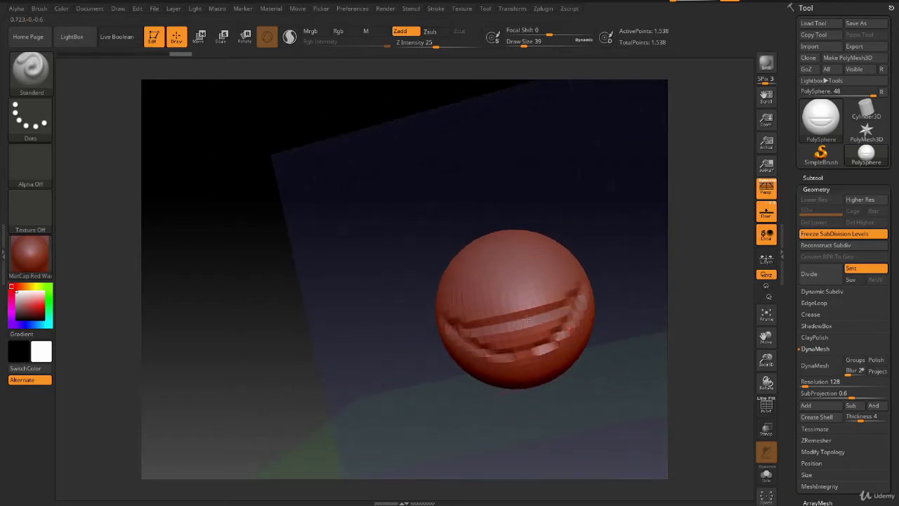
{"action": "left_click_drag", "start_coordinate": [548, 311], "coordinate": [510, 323]}
Step: Sculpt a brow ridge above the right eye with the mouth facing forward
{"action": "mouse_move", "coordinate": [492, 404]}
{"action": "left_mouse_down"}
{"action": "mouse_move", "coordinate": [534, 390]}
{"action": "mouse_move", "coordinate": [537, 376]}
{"action": "left_mouse_up"}
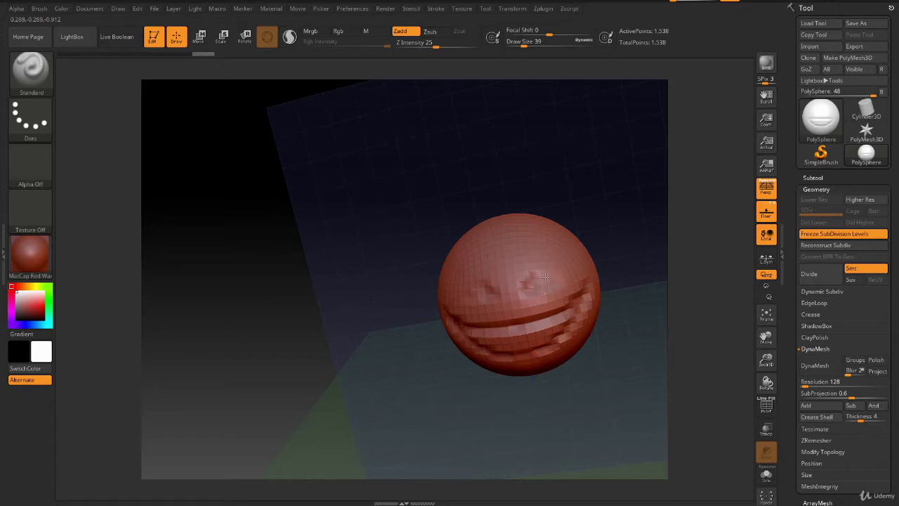
{"action": "left_click_drag", "start_coordinate": [524, 282], "coordinate": [554, 280]}
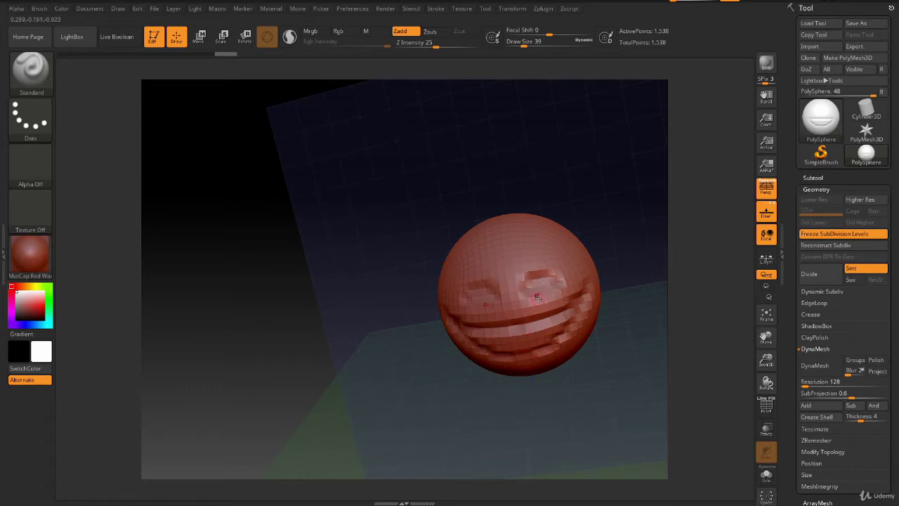
{"action": "mouse_move", "coordinate": [539, 298]}
{"action": "right_mouse_down"}
{"action": "mouse_move", "coordinate": [552, 306]}
{"action": "mouse_move", "coordinate": [331, 358]}
{"action": "right_mouse_up"}
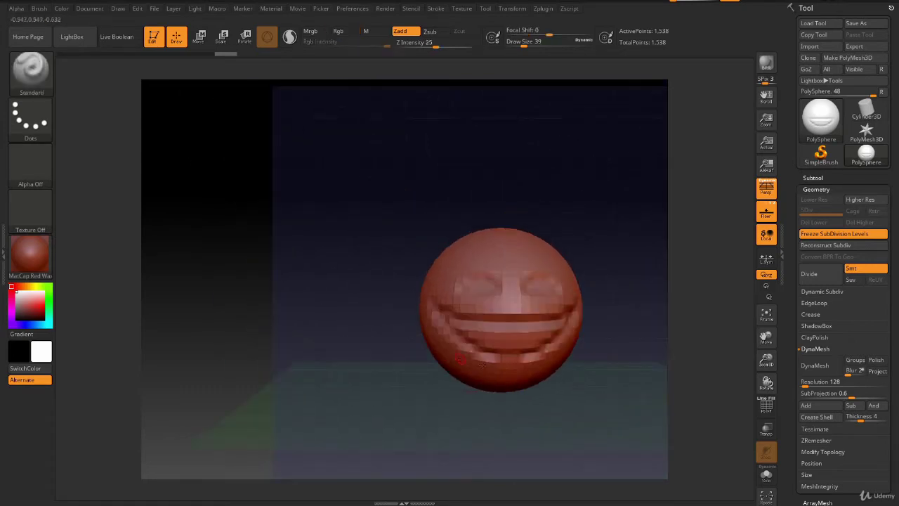
Step: Refit the sphere in view and enlarge the Standard brush from 39 to 65
{"action": "key", "text": "f"}
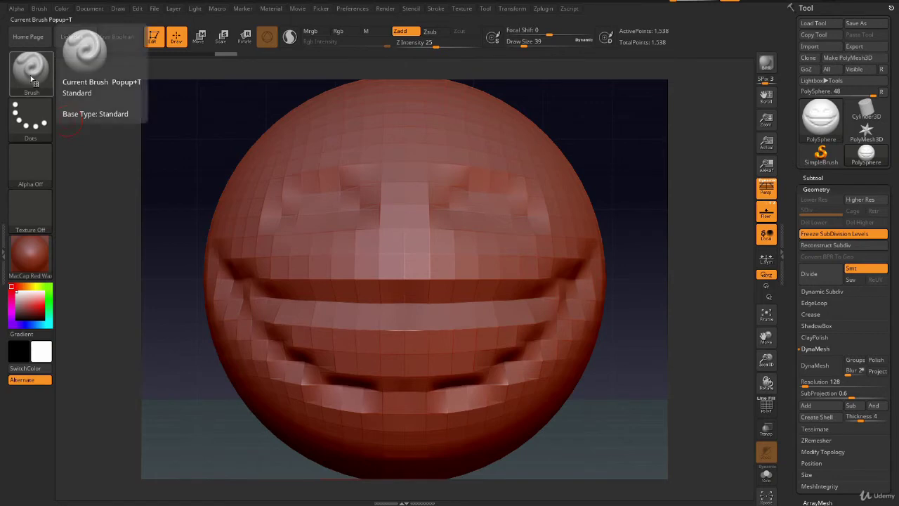
{"action": "key", "text": "space"}
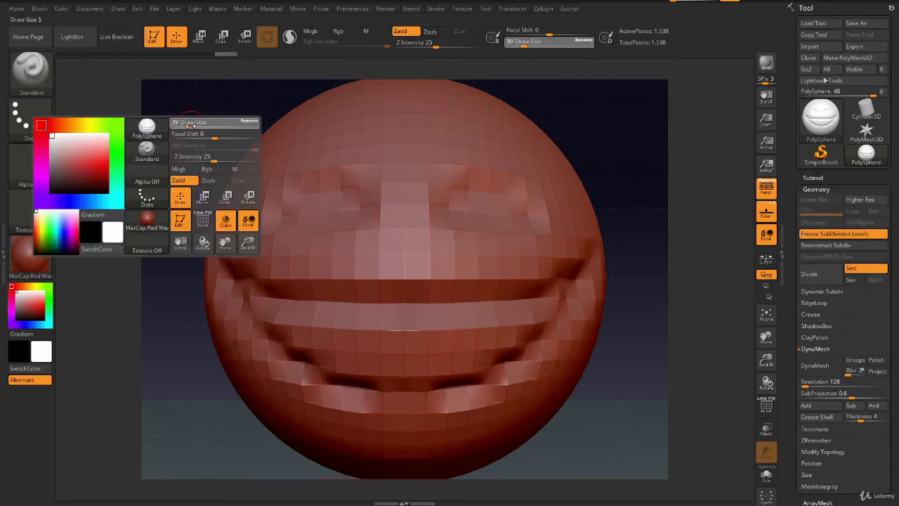
{"action": "left_click_drag", "start_coordinate": [192, 126], "coordinate": [205, 127]}
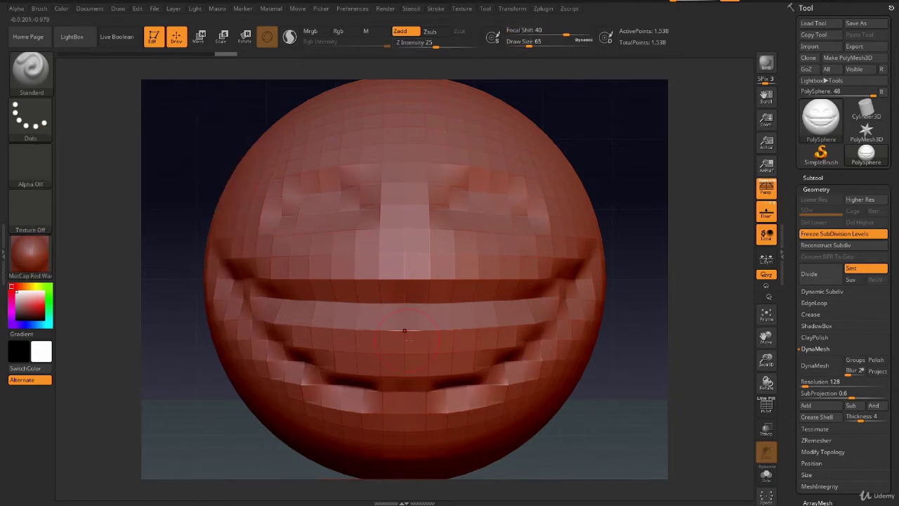
Step: Sculpt ridges and deepen the grooves across the sphere's middle and lower bands
{"action": "right_click_drag", "start_coordinate": [404, 330], "coordinate": [393, 345]}
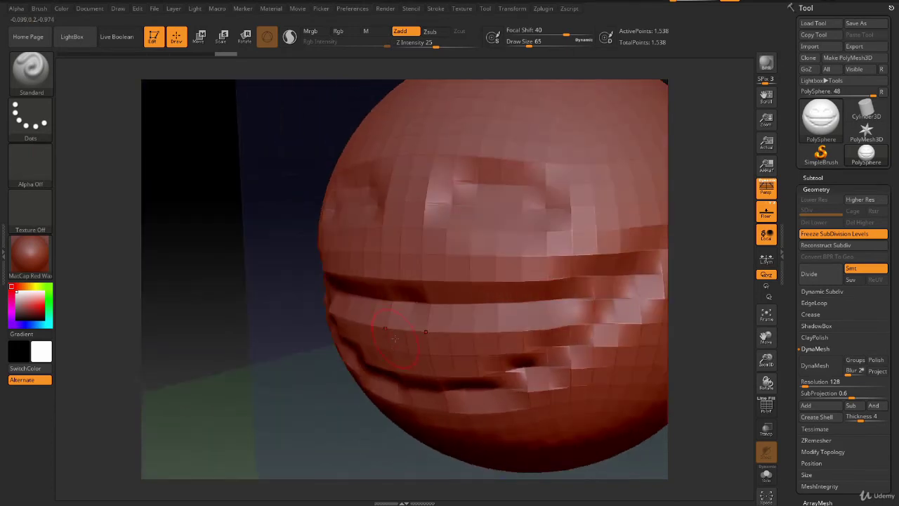
{"action": "mouse_move", "coordinate": [396, 339]}
{"action": "left_mouse_down"}
{"action": "mouse_move", "coordinate": [464, 344]}
{"action": "mouse_move", "coordinate": [598, 305]}
{"action": "mouse_move", "coordinate": [500, 349]}
{"action": "mouse_move", "coordinate": [366, 330]}
{"action": "mouse_move", "coordinate": [492, 344]}
{"action": "mouse_move", "coordinate": [352, 320]}
{"action": "mouse_move", "coordinate": [512, 347]}
{"action": "mouse_move", "coordinate": [379, 359]}
{"action": "mouse_move", "coordinate": [463, 365]}
{"action": "mouse_move", "coordinate": [387, 337]}
{"action": "mouse_move", "coordinate": [522, 333]}
{"action": "mouse_move", "coordinate": [646, 292]}
{"action": "mouse_move", "coordinate": [401, 355]}
{"action": "left_mouse_up"}
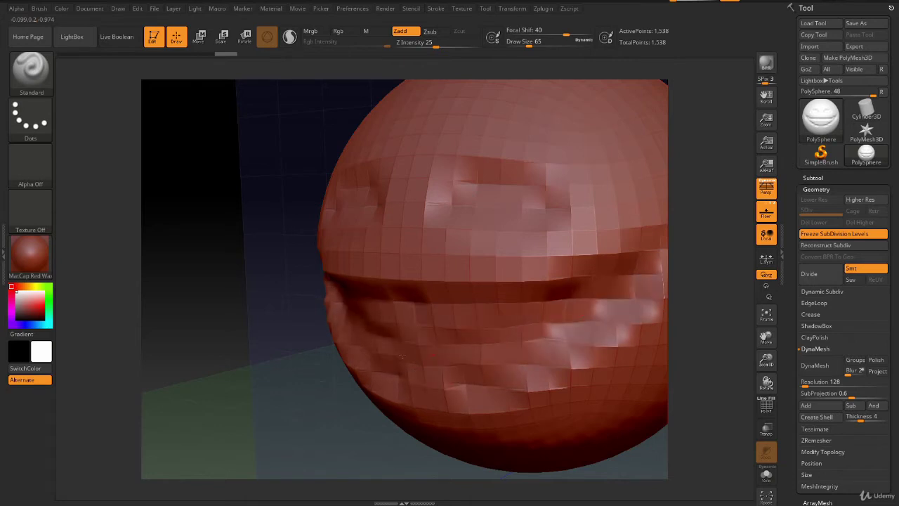
{"action": "left_click_drag", "start_coordinate": [456, 319], "coordinate": [365, 325]}
{"action": "left_click_drag", "start_coordinate": [474, 376], "coordinate": [540, 342]}
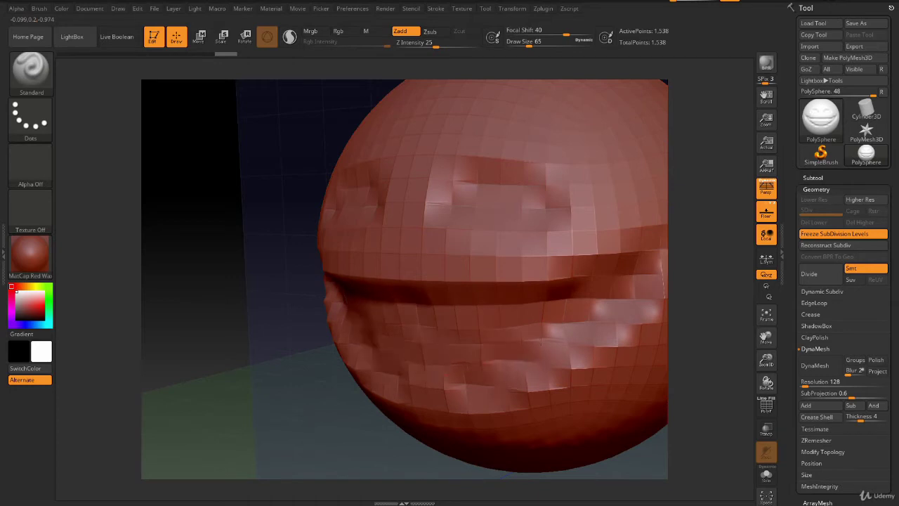
{"action": "left_click_drag", "start_coordinate": [603, 305], "coordinate": [571, 322]}
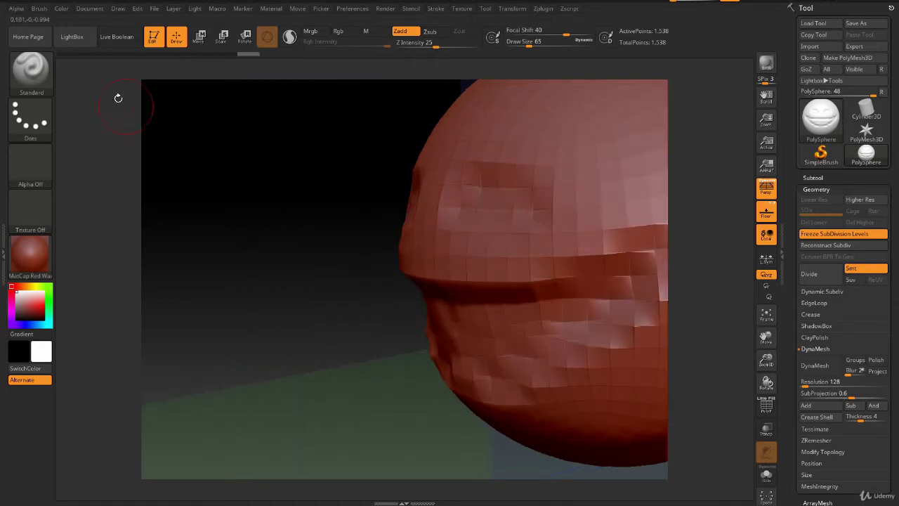
{"action": "left_click", "coordinate": [28, 76]}
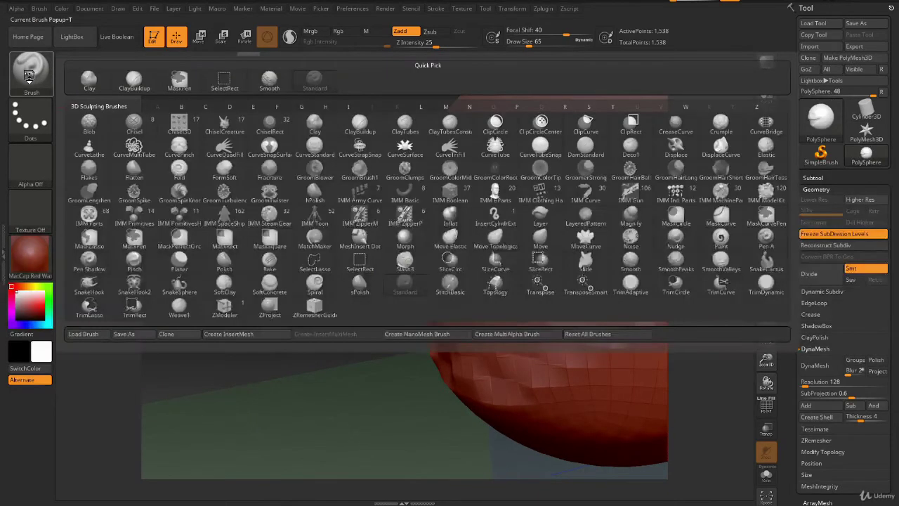
Step: Switch to the Move brush with Draw Size 112
{"action": "left_click", "coordinate": [543, 243]}
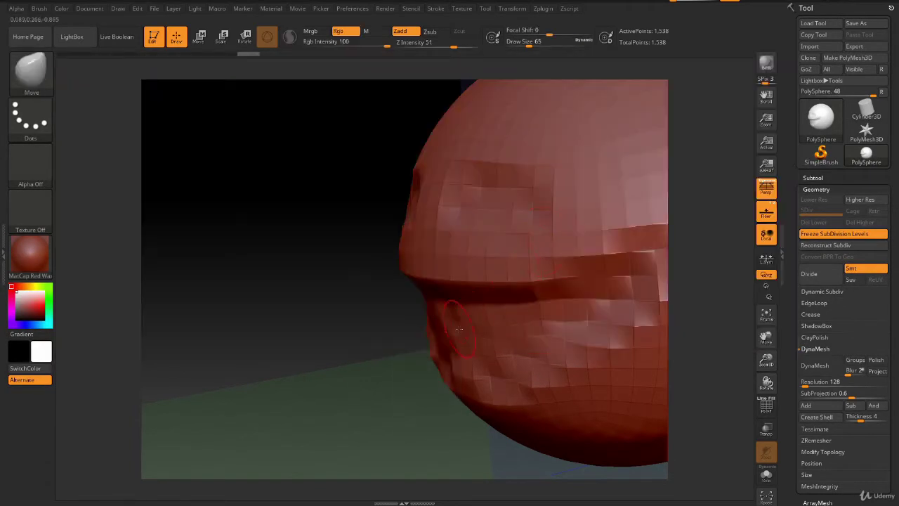
{"action": "key", "text": "space"}
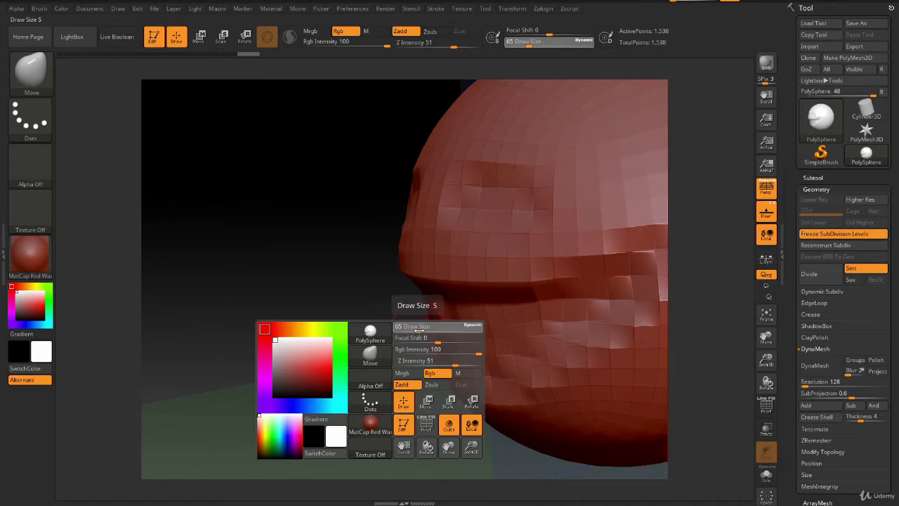
{"action": "mouse_move", "coordinate": [419, 328]}
{"action": "left_mouse_down"}
{"action": "mouse_move", "coordinate": [488, 327]}
{"action": "mouse_move", "coordinate": [607, 300]}
{"action": "left_mouse_up"}
Step: Push the lower lip outward and pull the mouth corner deeper, then view the mouth frontally
{"action": "mouse_move", "coordinate": [495, 302]}
{"action": "left_mouse_down"}
{"action": "mouse_move", "coordinate": [467, 316]}
{"action": "mouse_move", "coordinate": [485, 365]}
{"action": "left_mouse_up"}
{"action": "mouse_move", "coordinate": [485, 331]}
{"action": "left_mouse_down"}
{"action": "mouse_move", "coordinate": [552, 313]}
{"action": "mouse_move", "coordinate": [453, 310]}
{"action": "mouse_move", "coordinate": [496, 352]}
{"action": "left_mouse_up"}
{"action": "left_click_drag", "start_coordinate": [453, 309], "coordinate": [485, 358]}
{"action": "left_click_drag", "start_coordinate": [491, 316], "coordinate": [534, 320]}
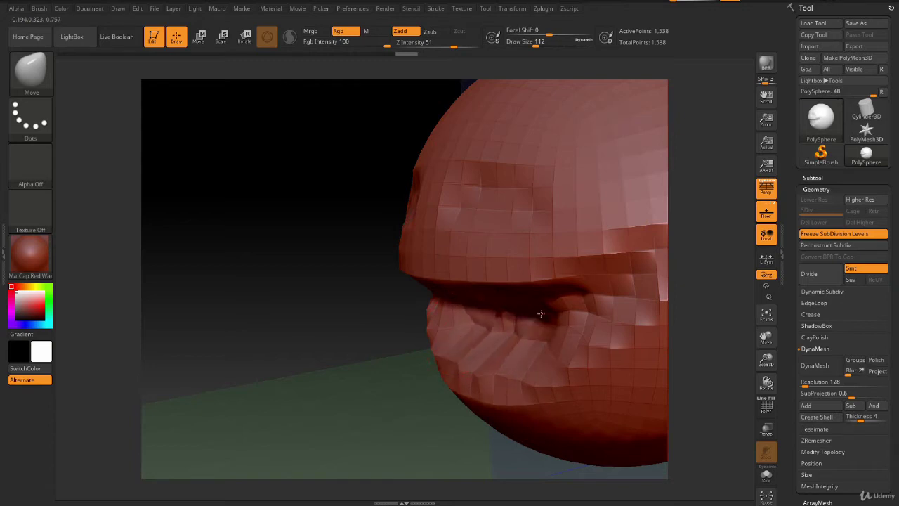
{"action": "mouse_move", "coordinate": [572, 288]}
{"action": "left_mouse_down"}
{"action": "mouse_move", "coordinate": [588, 337]}
{"action": "mouse_move", "coordinate": [536, 363]}
{"action": "mouse_move", "coordinate": [555, 347]}
{"action": "left_mouse_up"}
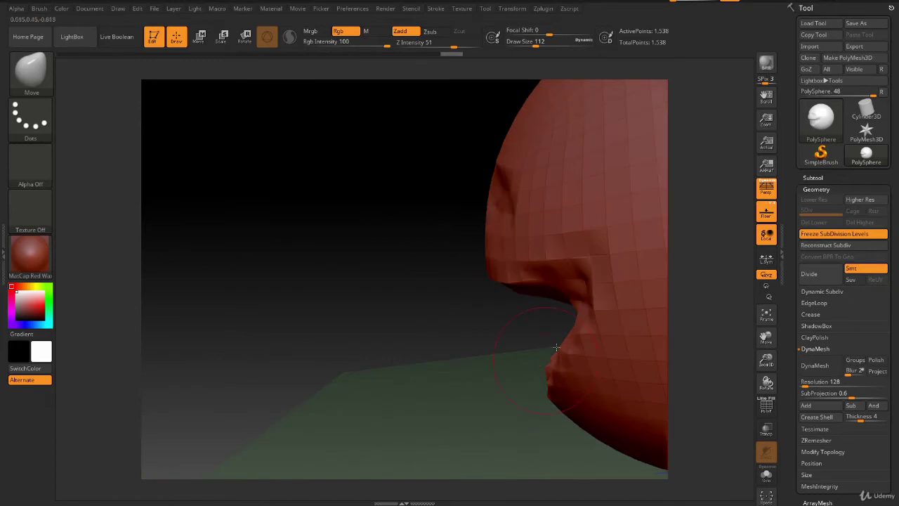
{"action": "left_click_drag", "start_coordinate": [564, 310], "coordinate": [568, 301]}
{"action": "mouse_move", "coordinate": [516, 347]}
{"action": "left_mouse_down"}
{"action": "mouse_move", "coordinate": [632, 301]}
{"action": "mouse_move", "coordinate": [576, 357]}
{"action": "mouse_move", "coordinate": [346, 339]}
{"action": "mouse_move", "coordinate": [339, 327]}
{"action": "left_mouse_up"}
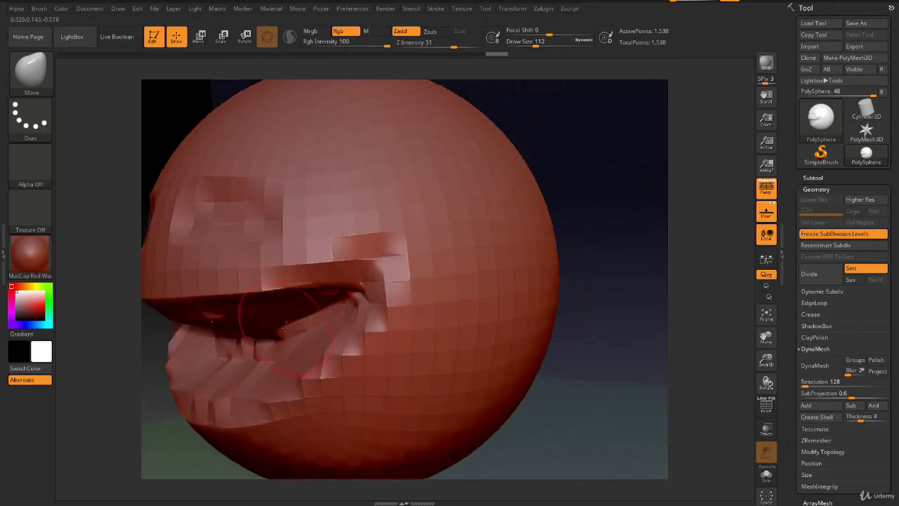
Step: Narrow the mouth gap by moving the lower lip up and reshaping its left contour
{"action": "mouse_move", "coordinate": [284, 326]}
{"action": "left_mouse_down"}
{"action": "mouse_move", "coordinate": [276, 333]}
{"action": "mouse_move", "coordinate": [211, 327]}
{"action": "mouse_move", "coordinate": [199, 308]}
{"action": "left_mouse_up"}
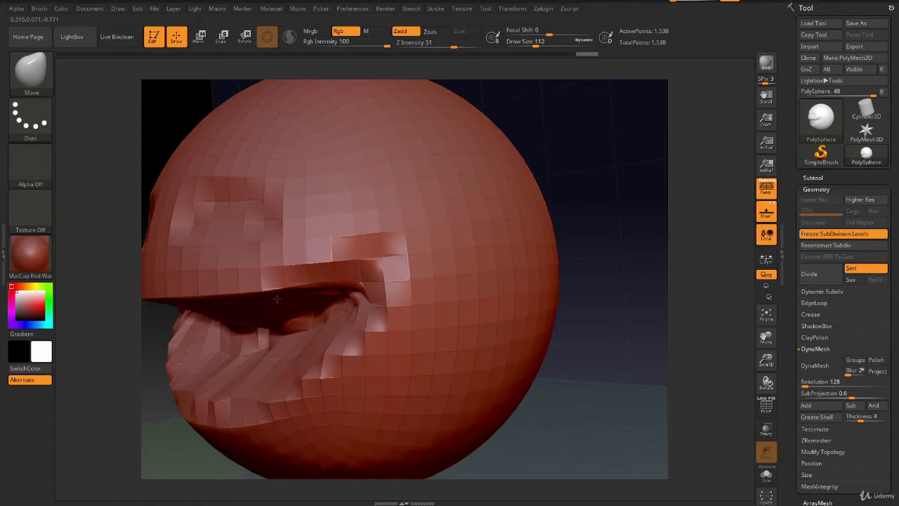
{"action": "mouse_move", "coordinate": [281, 363]}
{"action": "left_mouse_down"}
{"action": "mouse_move", "coordinate": [274, 348]}
{"action": "mouse_move", "coordinate": [338, 359]}
{"action": "left_mouse_up"}
{"action": "left_click_drag", "start_coordinate": [262, 360], "coordinate": [291, 380]}
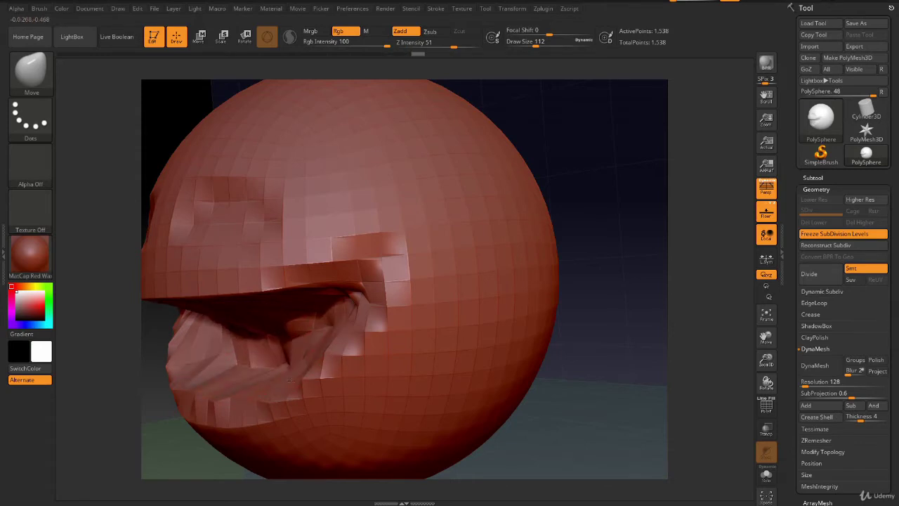
{"action": "left_click_drag", "start_coordinate": [205, 357], "coordinate": [224, 393]}
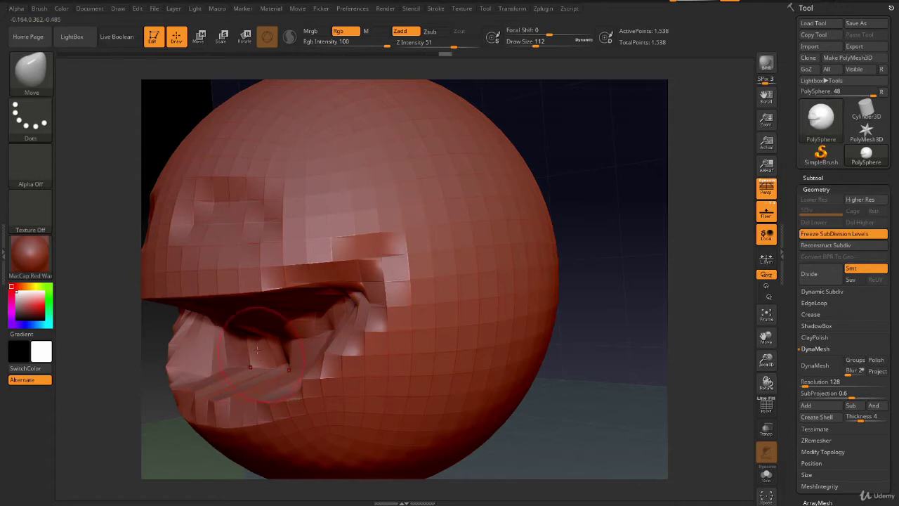
{"action": "mouse_move", "coordinate": [258, 349]}
{"action": "left_mouse_down"}
{"action": "mouse_move", "coordinate": [250, 354]}
{"action": "mouse_move", "coordinate": [340, 319]}
{"action": "mouse_move", "coordinate": [313, 331]}
{"action": "left_mouse_up"}
Step: Smooth the lips and pull the lower lip up under the upper lip, checking from the front
{"action": "mouse_move", "coordinate": [309, 337]}
{"action": "right_mouse_down"}
{"action": "mouse_move", "coordinate": [343, 340]}
{"action": "mouse_move", "coordinate": [292, 352]}
{"action": "mouse_move", "coordinate": [236, 313]}
{"action": "right_mouse_up"}
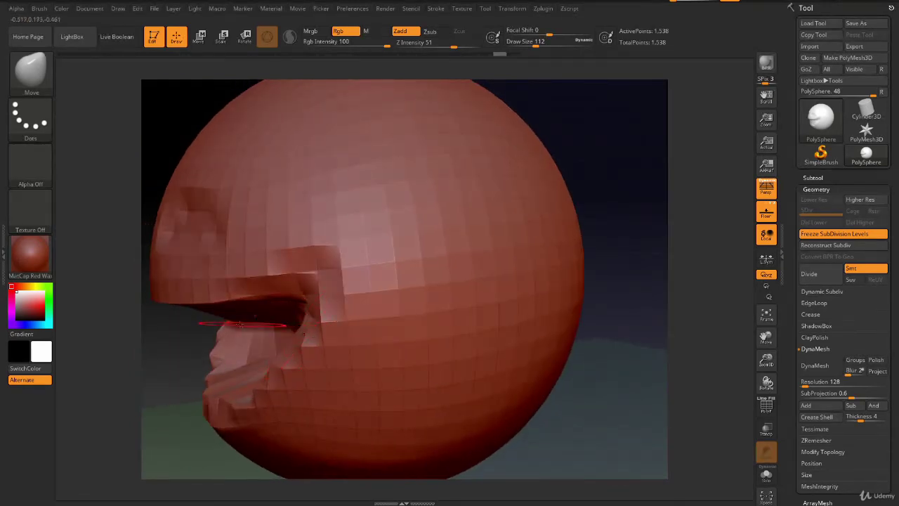
{"action": "mouse_move", "coordinate": [236, 313]}
{"action": "left_mouse_down"}
{"action": "mouse_move", "coordinate": [274, 296]}
{"action": "mouse_move", "coordinate": [284, 305]}
{"action": "left_mouse_up"}
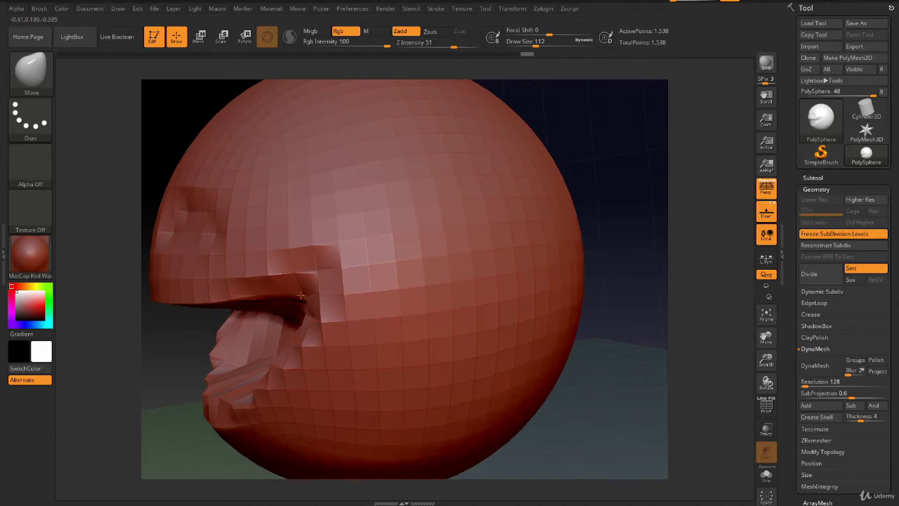
{"action": "right_click_drag", "start_coordinate": [300, 296], "coordinate": [323, 301]}
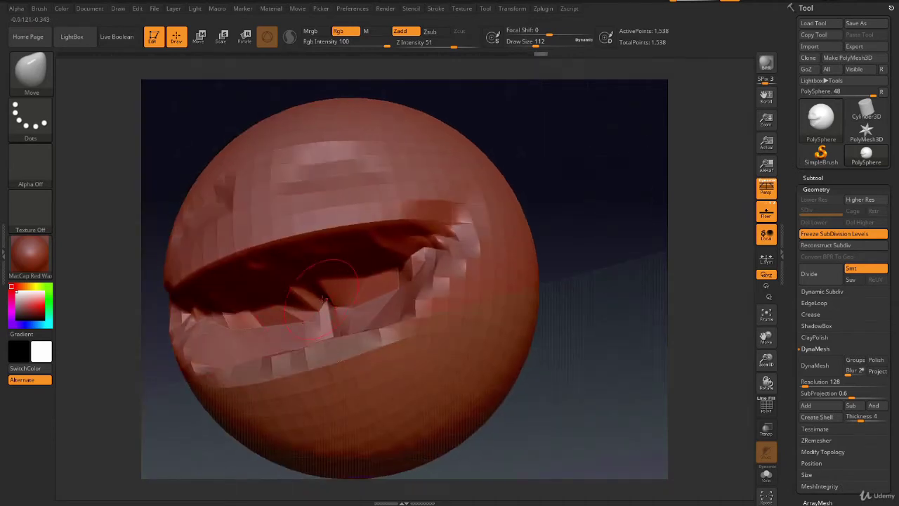
{"action": "left_click_drag", "start_coordinate": [323, 301], "coordinate": [354, 290]}
{"action": "mouse_move", "coordinate": [328, 309]}
{"action": "right_mouse_down"}
{"action": "mouse_move", "coordinate": [314, 366]}
{"action": "mouse_move", "coordinate": [334, 356]}
{"action": "right_mouse_up"}
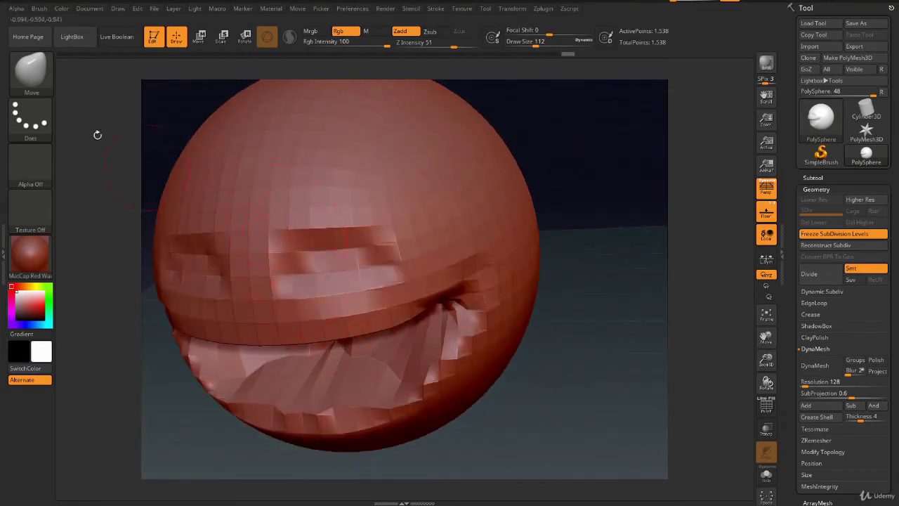
{"action": "left_click", "coordinate": [30, 71]}
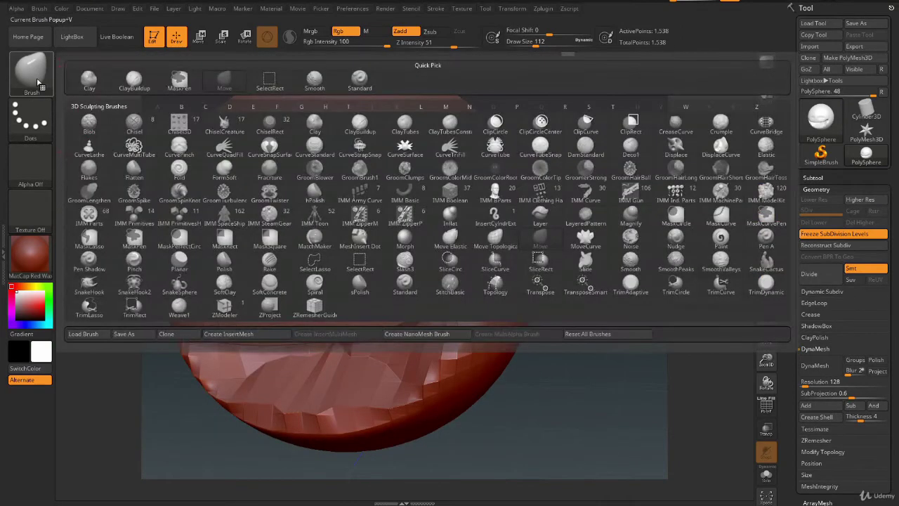
Step: Switch to the Standard brush with Draw Size 46
{"action": "left_click", "coordinate": [364, 84]}
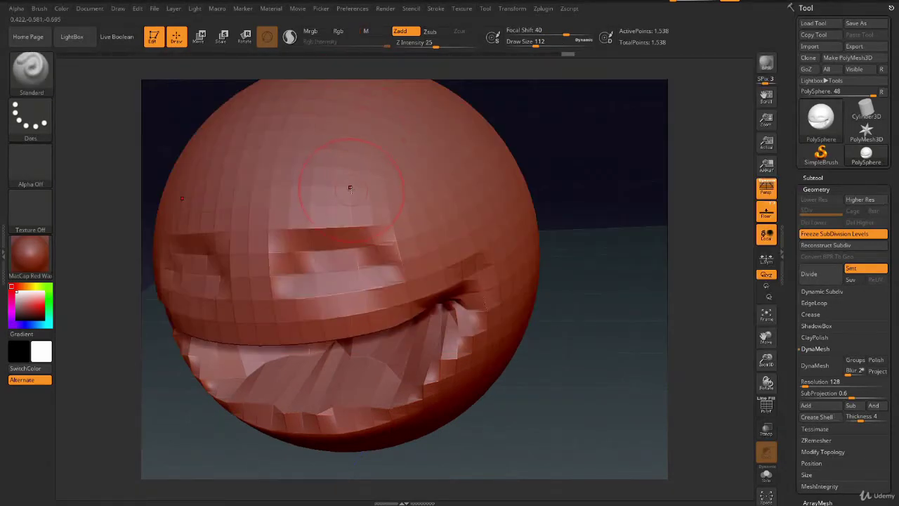
{"action": "key", "text": "space"}
{"action": "left_click_drag", "start_coordinate": [350, 188], "coordinate": [342, 191]}
Step: Raise a brow band above the mouth and carve a groove beneath it
{"action": "mouse_move", "coordinate": [355, 202]}
{"action": "left_mouse_down"}
{"action": "mouse_move", "coordinate": [261, 244]}
{"action": "mouse_move", "coordinate": [371, 196]}
{"action": "left_mouse_up"}
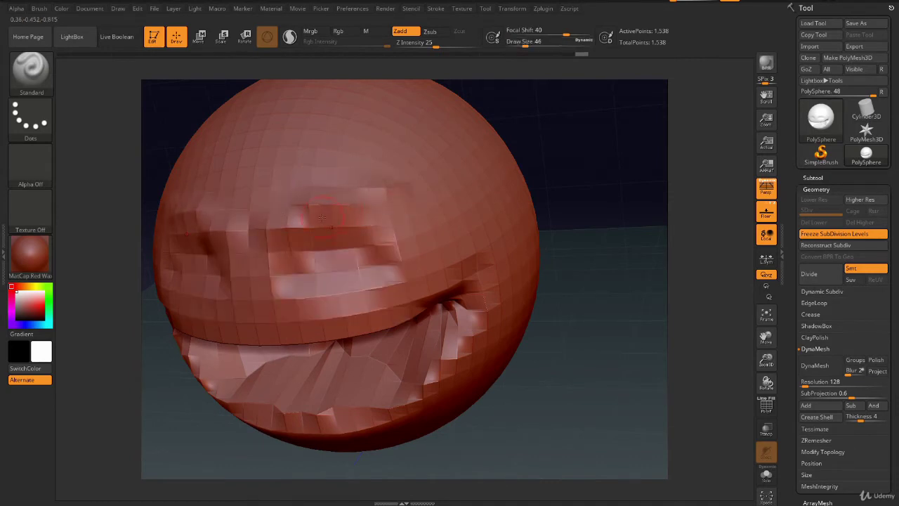
{"action": "mouse_move", "coordinate": [322, 217]}
{"action": "left_mouse_down"}
{"action": "mouse_move", "coordinate": [200, 243]}
{"action": "mouse_move", "coordinate": [414, 201]}
{"action": "mouse_move", "coordinate": [308, 212]}
{"action": "left_mouse_up"}
{"action": "right_click_drag", "start_coordinate": [309, 232], "coordinate": [319, 259]}
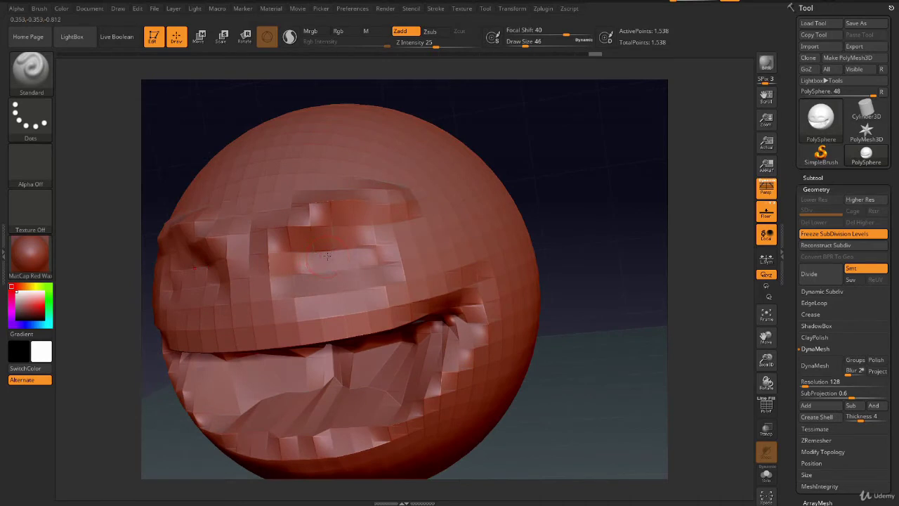
{"action": "mouse_move", "coordinate": [331, 265]}
{"action": "left_mouse_down"}
{"action": "mouse_move", "coordinate": [308, 271]}
{"action": "mouse_move", "coordinate": [348, 242]}
{"action": "mouse_move", "coordinate": [352, 265]}
{"action": "left_mouse_up"}
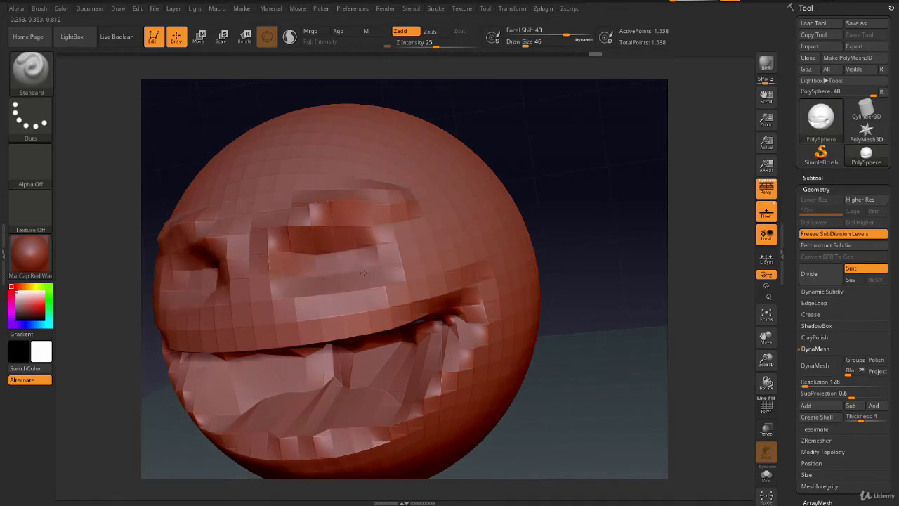
{"action": "left_click_drag", "start_coordinate": [297, 267], "coordinate": [353, 235]}
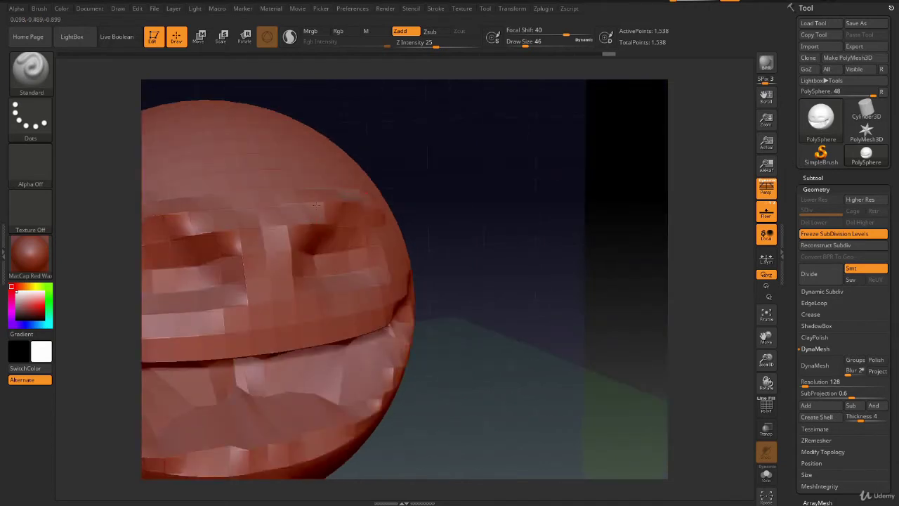
{"action": "left_click_drag", "start_coordinate": [317, 204], "coordinate": [381, 203]}
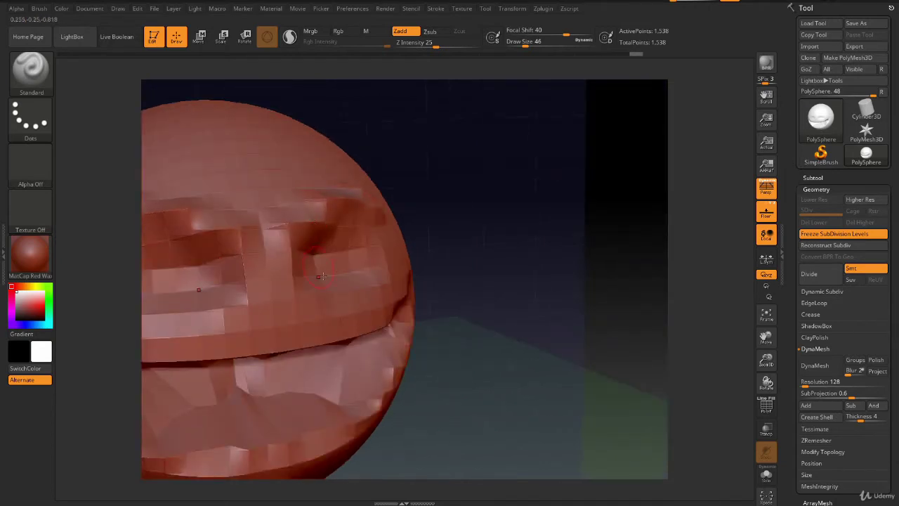
{"action": "mouse_move", "coordinate": [319, 276]}
{"action": "right_mouse_down"}
{"action": "mouse_move", "coordinate": [394, 292]}
{"action": "mouse_move", "coordinate": [380, 303]}
{"action": "right_mouse_up"}
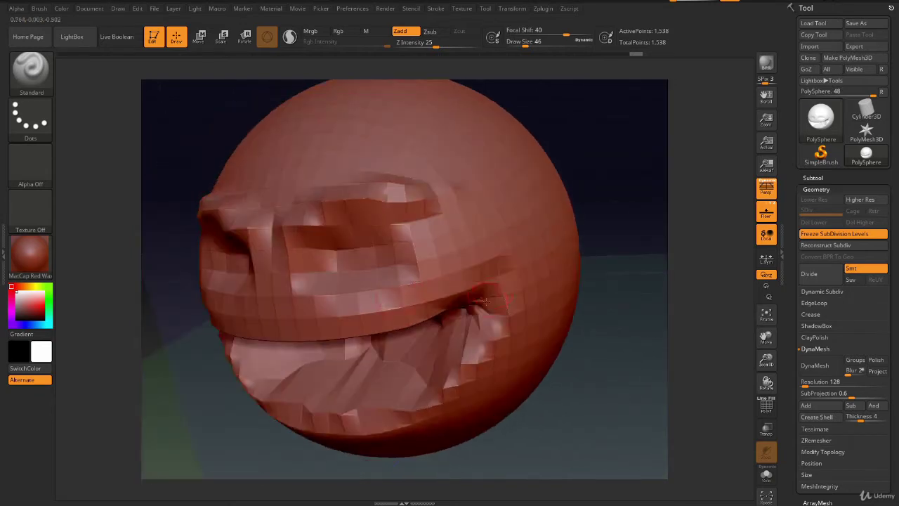
Step: Smooth the lower lip, then zoom and turn the face to inspect it
{"action": "left_click_drag", "start_coordinate": [485, 302], "coordinate": [485, 348], "text": "shift"}
{"action": "mouse_move", "coordinate": [486, 353]}
{"action": "right_mouse_down"}
{"action": "mouse_move", "coordinate": [493, 332]}
{"action": "mouse_move", "coordinate": [476, 346]}
{"action": "mouse_move", "coordinate": [515, 337]}
{"action": "mouse_move", "coordinate": [494, 358]}
{"action": "mouse_move", "coordinate": [503, 333]}
{"action": "mouse_move", "coordinate": [487, 345]}
{"action": "mouse_move", "coordinate": [552, 215]}
{"action": "right_mouse_up"}
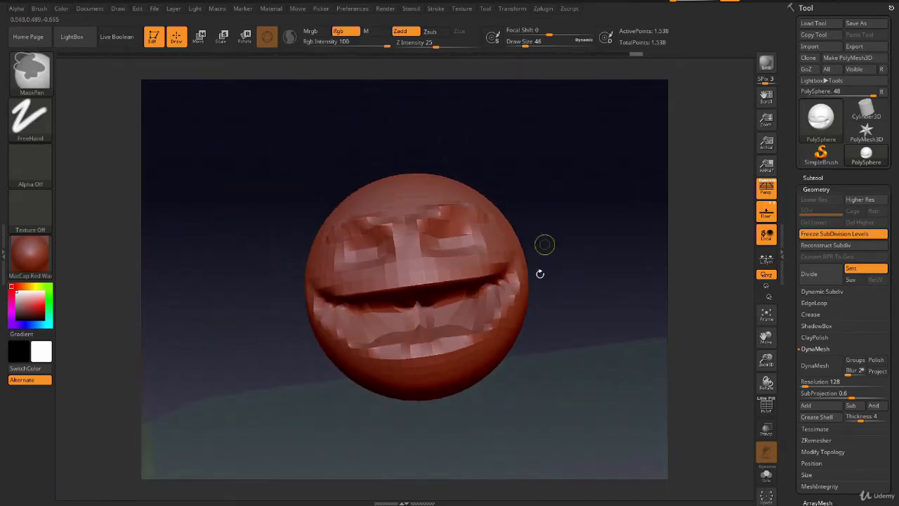
{"action": "mouse_move", "coordinate": [538, 271]}
{"action": "right_mouse_down"}
{"action": "mouse_move", "coordinate": [501, 325]}
{"action": "mouse_move", "coordinate": [523, 321]}
{"action": "right_mouse_up"}
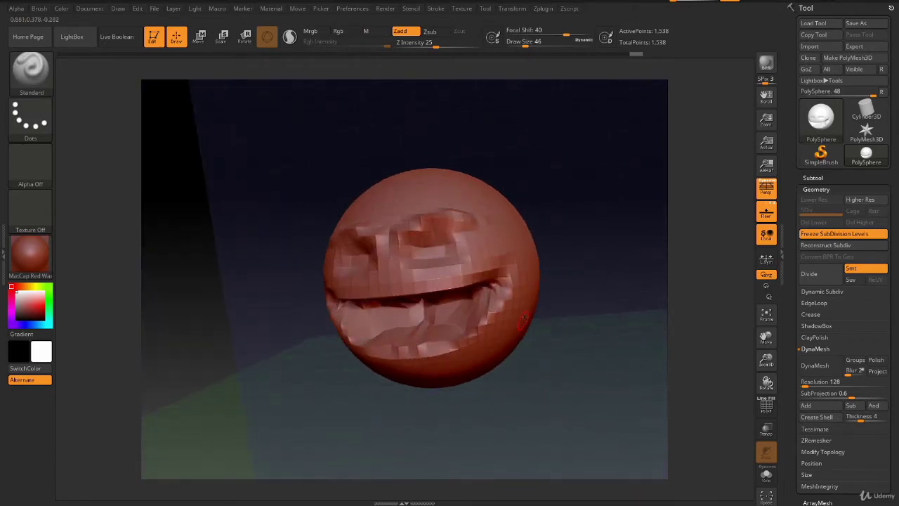
Step: With a large, low-focal-shift SnakeHook brush, pull a flat spike from each side of the head
{"action": "left_click", "coordinate": [32, 70]}
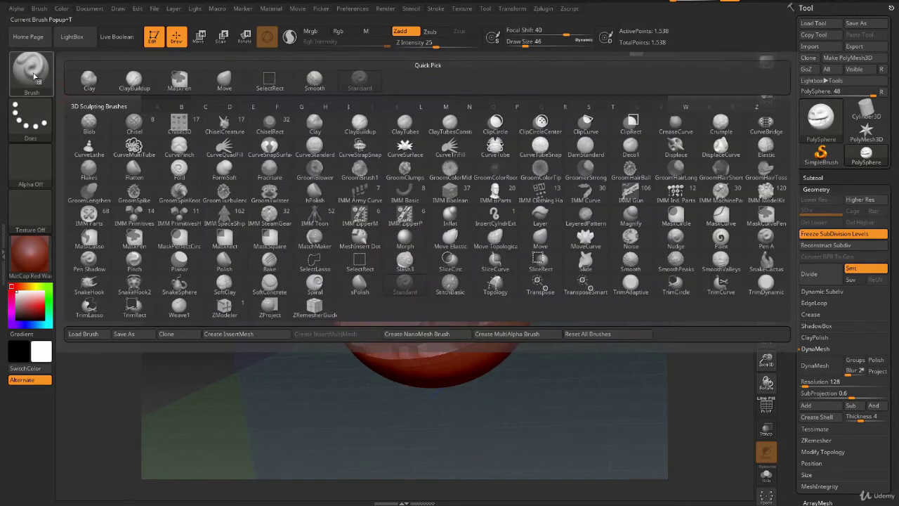
{"action": "left_click", "coordinate": [98, 288]}
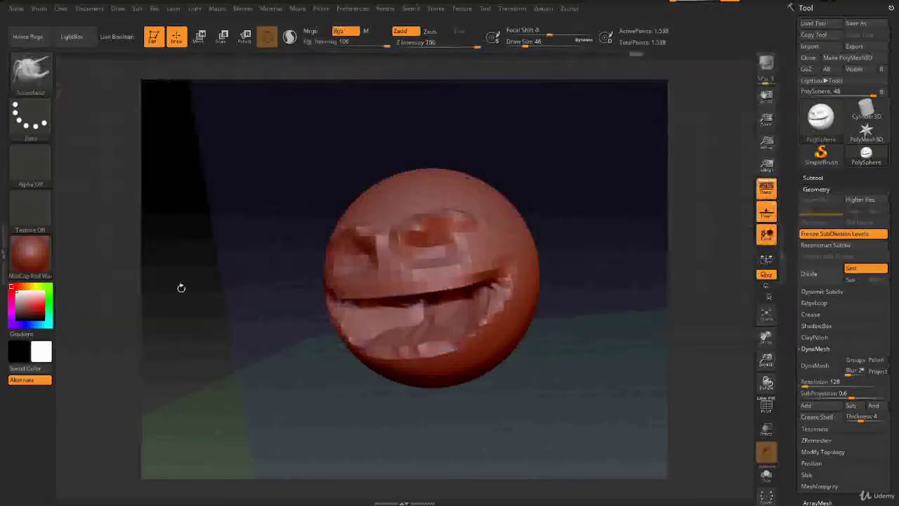
{"action": "key", "text": "space"}
{"action": "left_click", "coordinate": [540, 269]}
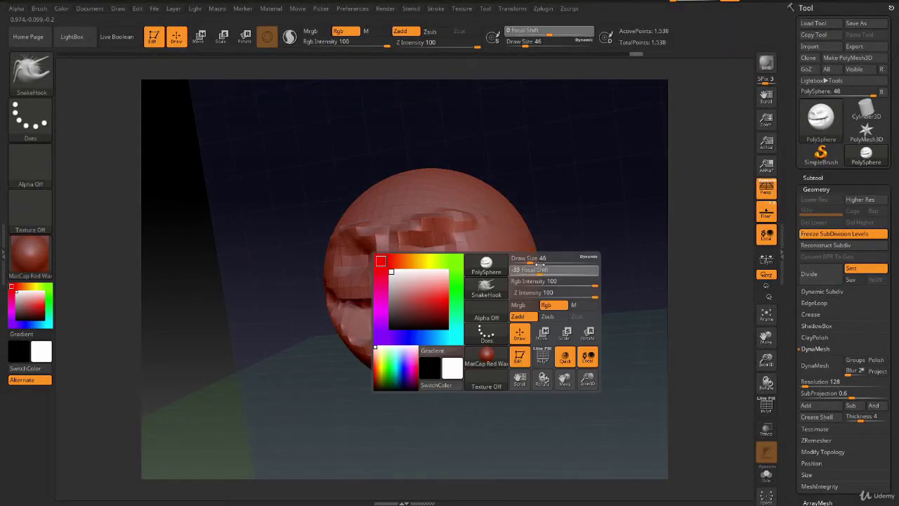
{"action": "left_click_drag", "start_coordinate": [535, 261], "coordinate": [555, 271]}
{"action": "key", "text": "space"}
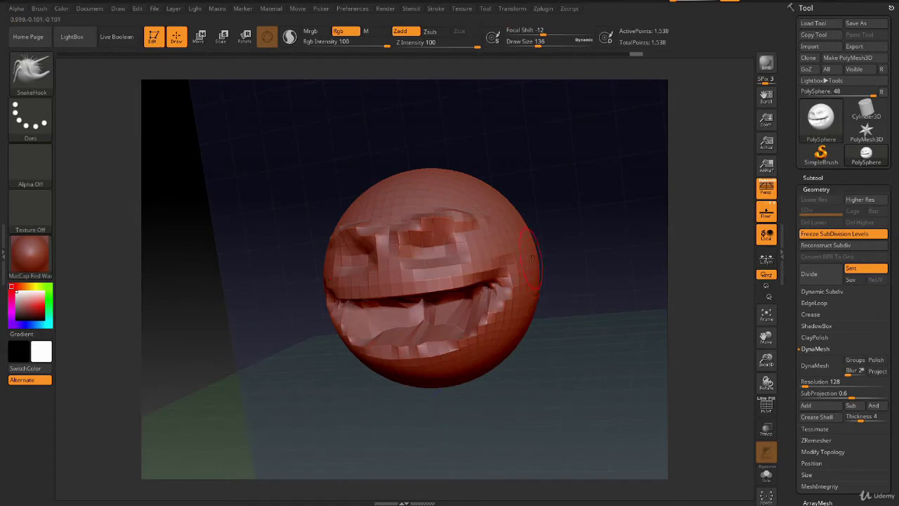
{"action": "mouse_move", "coordinate": [531, 259]}
{"action": "left_mouse_down"}
{"action": "mouse_move", "coordinate": [610, 244]}
{"action": "mouse_move", "coordinate": [597, 229]}
{"action": "mouse_move", "coordinate": [610, 230]}
{"action": "left_mouse_up"}
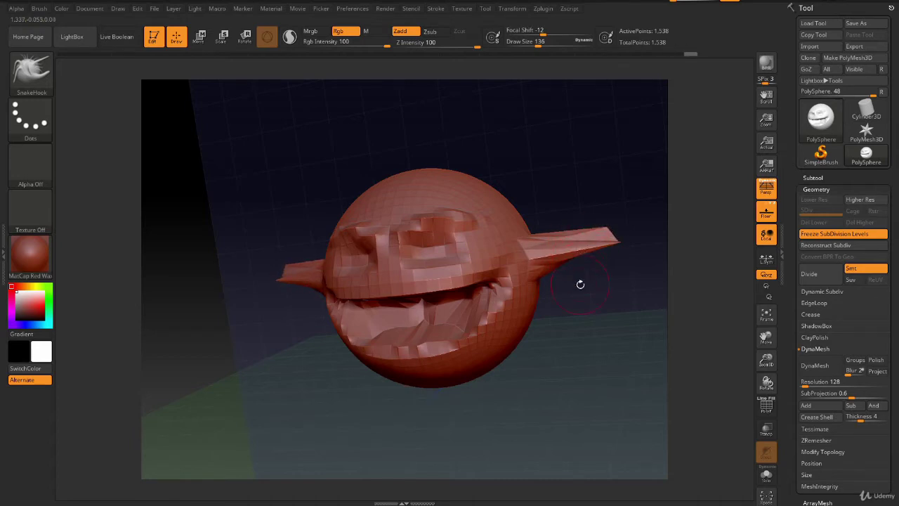
Step: Ctrl-drag a marquee on empty canvas to clear the mask from the model
{"action": "key", "text": "ctrl"}
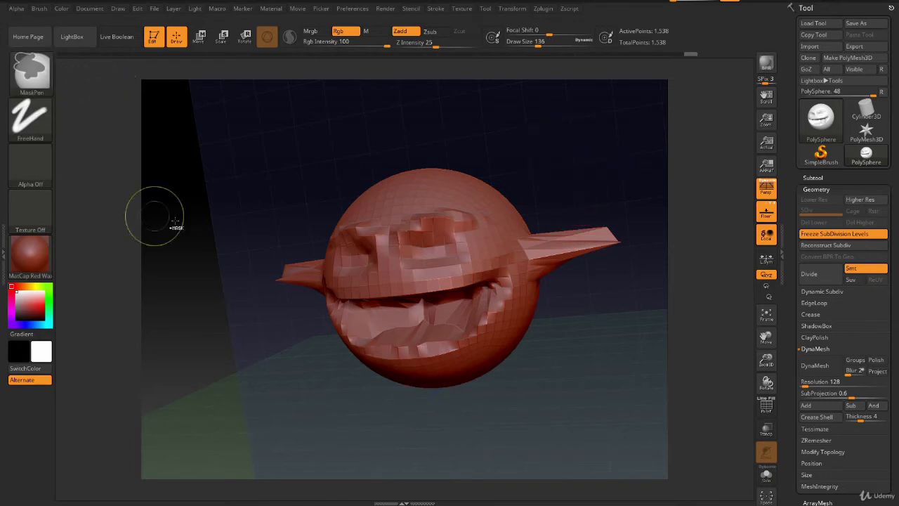
{"action": "left_click_drag", "start_coordinate": [180, 225], "coordinate": [256, 317], "text": "ctrl"}
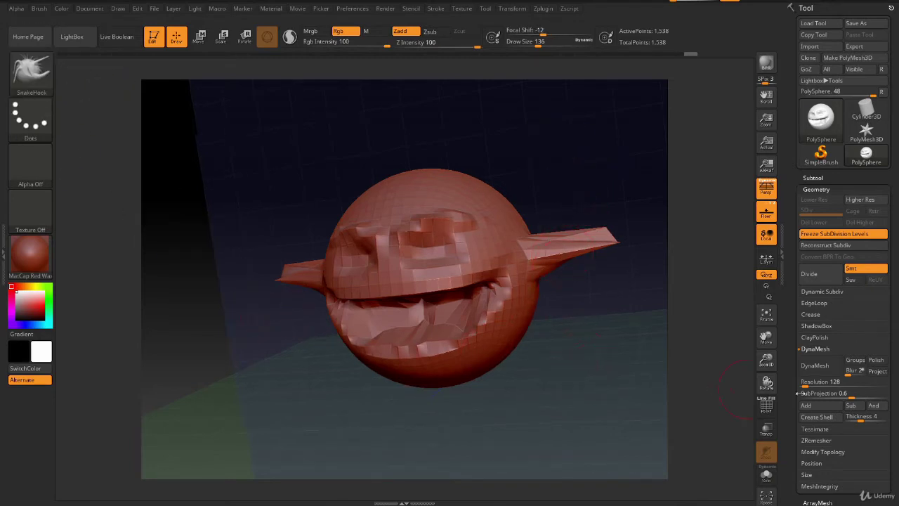
{"action": "key", "text": "ctrl"}
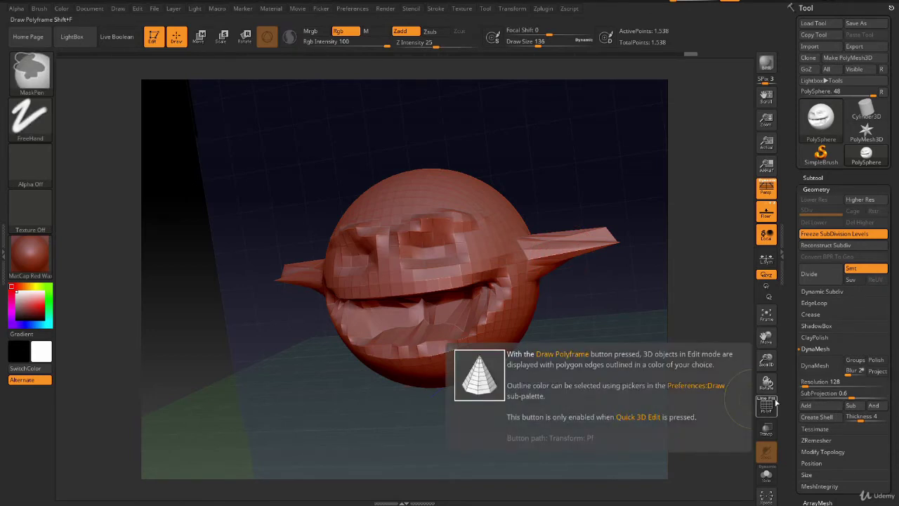
Step: DynaMesh the sphere to 49,800 points and pull both horn tips further outward
{"action": "left_click", "coordinate": [815, 365]}
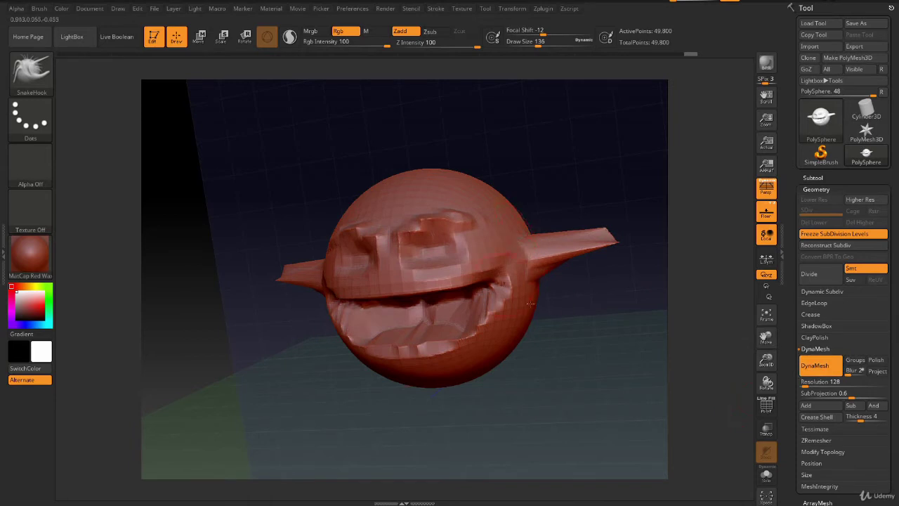
{"action": "key", "text": "ctrl"}
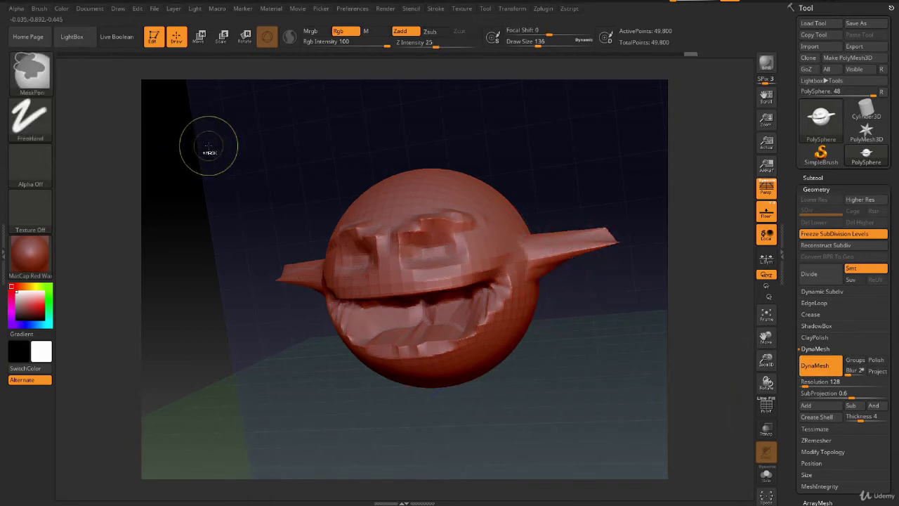
{"action": "mouse_move", "coordinate": [592, 244]}
{"action": "left_mouse_down"}
{"action": "mouse_move", "coordinate": [633, 239]}
{"action": "mouse_move", "coordinate": [617, 168]}
{"action": "left_mouse_up"}
Step: Curl both horn tips upward into hooks with SnakeHook
{"action": "mouse_move", "coordinate": [636, 206]}
{"action": "left_mouse_down"}
{"action": "mouse_move", "coordinate": [601, 260]}
{"action": "mouse_move", "coordinate": [607, 310]}
{"action": "mouse_move", "coordinate": [605, 281]}
{"action": "left_mouse_up"}
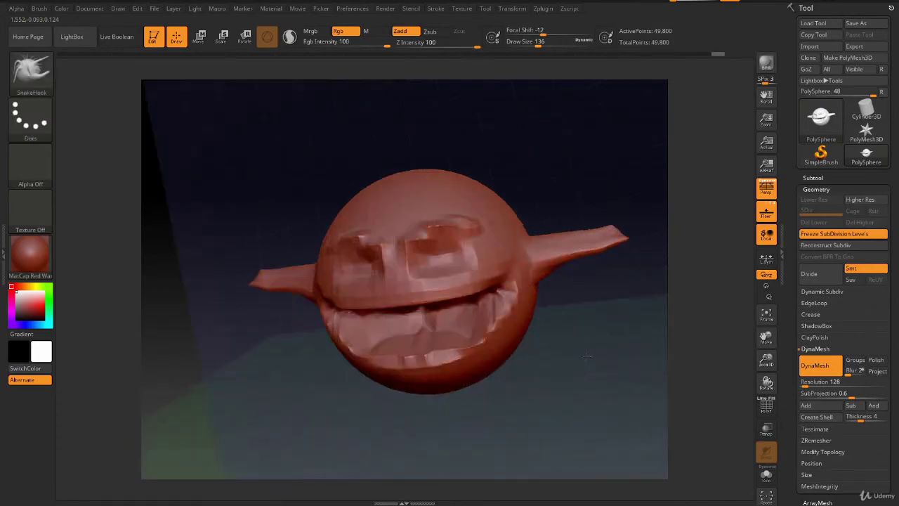
{"action": "left_click_drag", "start_coordinate": [619, 239], "coordinate": [617, 223]}
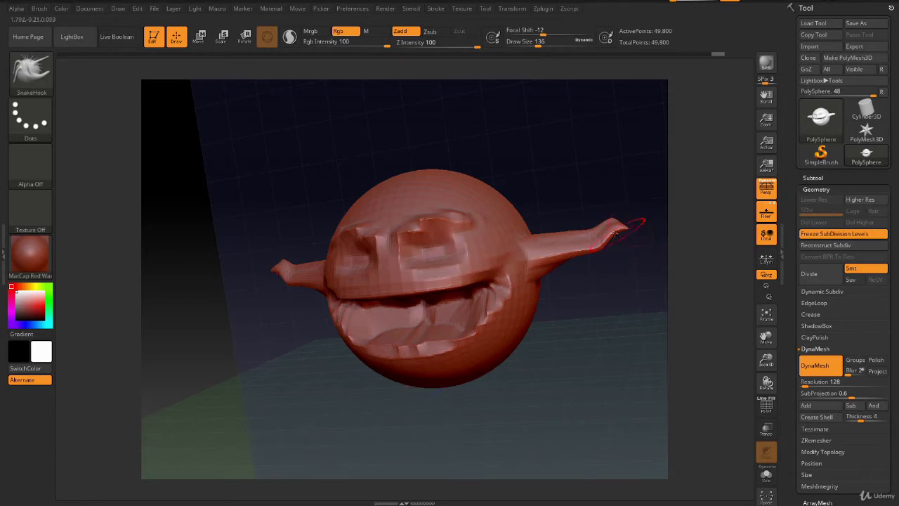
{"action": "left_click_drag", "start_coordinate": [616, 234], "coordinate": [618, 177]}
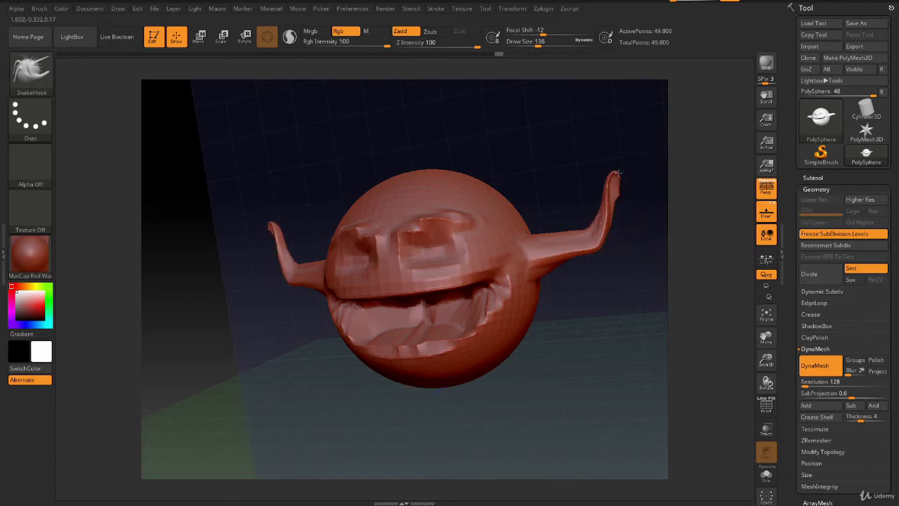
{"action": "left_click_drag", "start_coordinate": [606, 267], "coordinate": [597, 303]}
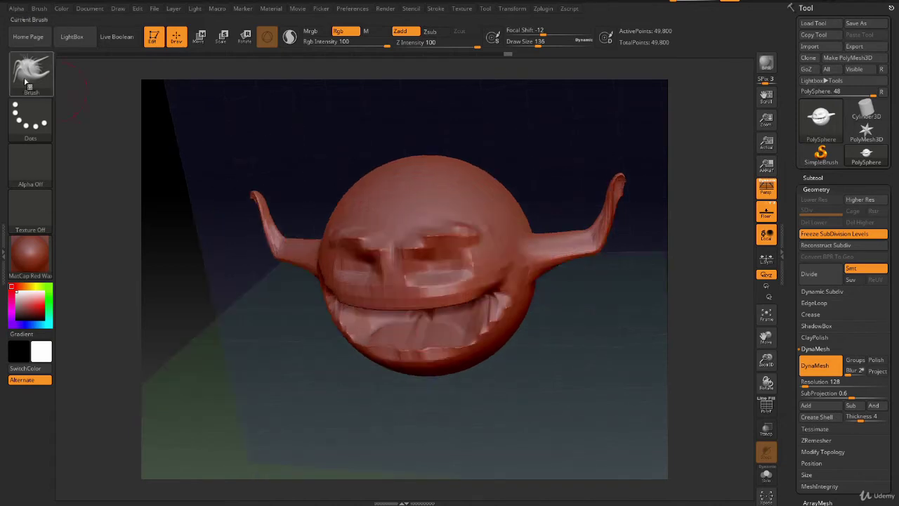
{"action": "left_click", "coordinate": [28, 83]}
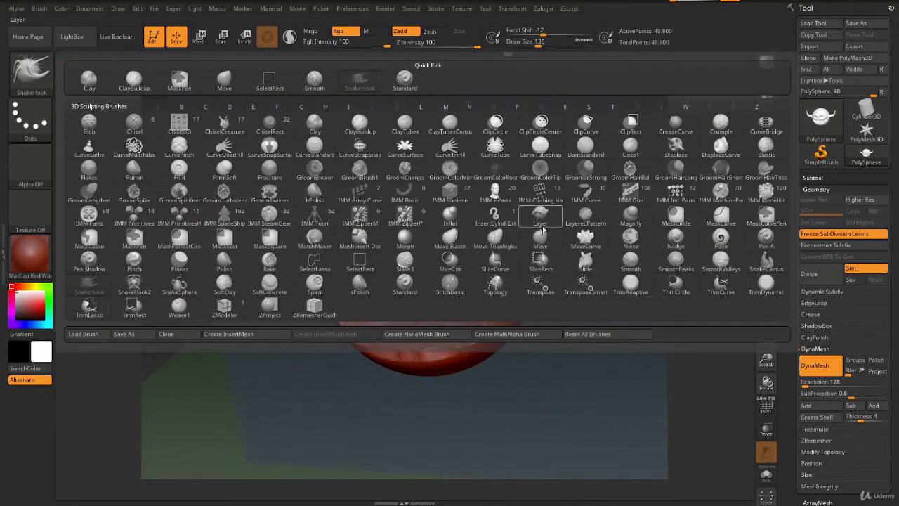
Step: Thicken both horns with Inflat, smooth the bumpy tips, and DynaMesh to 52,942 points
{"action": "left_click", "coordinate": [452, 219]}
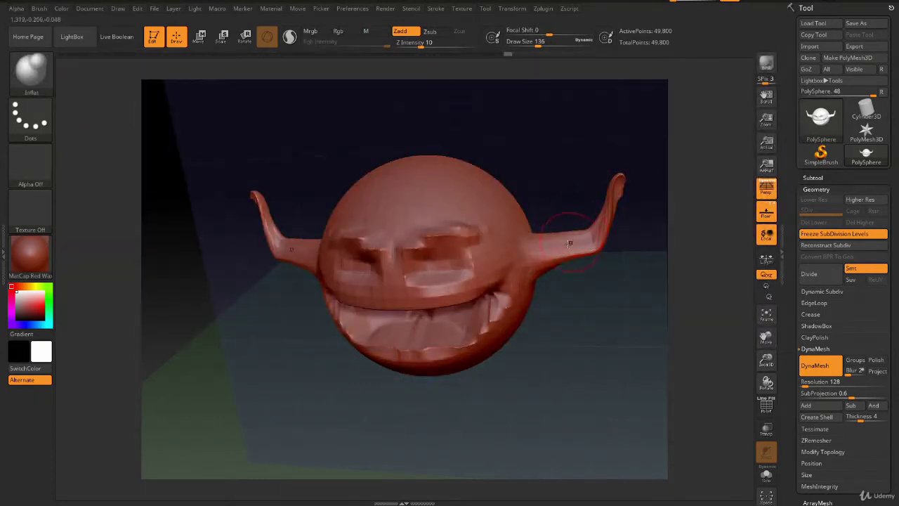
{"action": "mouse_move", "coordinate": [594, 242]}
{"action": "left_mouse_down"}
{"action": "mouse_move", "coordinate": [596, 206]}
{"action": "mouse_move", "coordinate": [617, 187]}
{"action": "mouse_move", "coordinate": [618, 216]}
{"action": "left_mouse_up"}
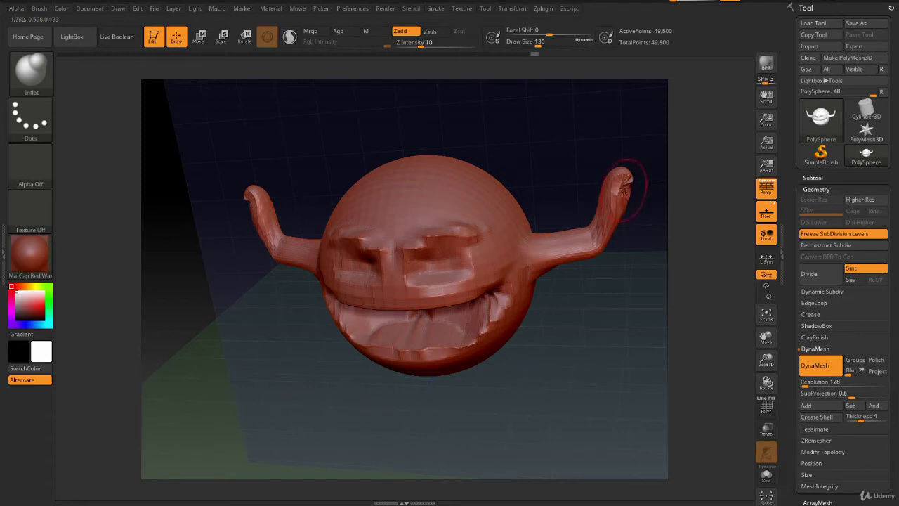
{"action": "mouse_move", "coordinate": [618, 200]}
{"action": "left_mouse_down", "text": "shift"}
{"action": "mouse_move", "coordinate": [622, 182]}
{"action": "mouse_move", "coordinate": [618, 204]}
{"action": "left_mouse_up", "text": "shift"}
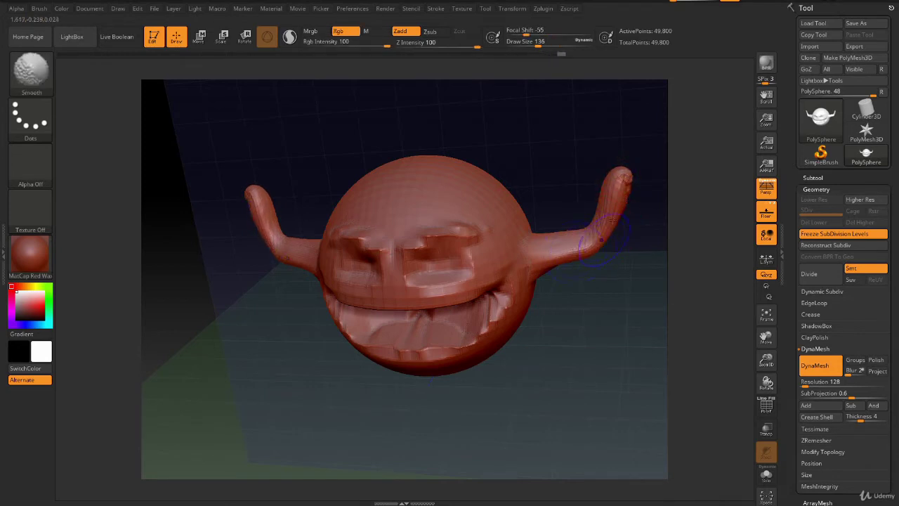
{"action": "left_click_drag", "start_coordinate": [203, 165], "coordinate": [214, 200], "text": "ctrl"}
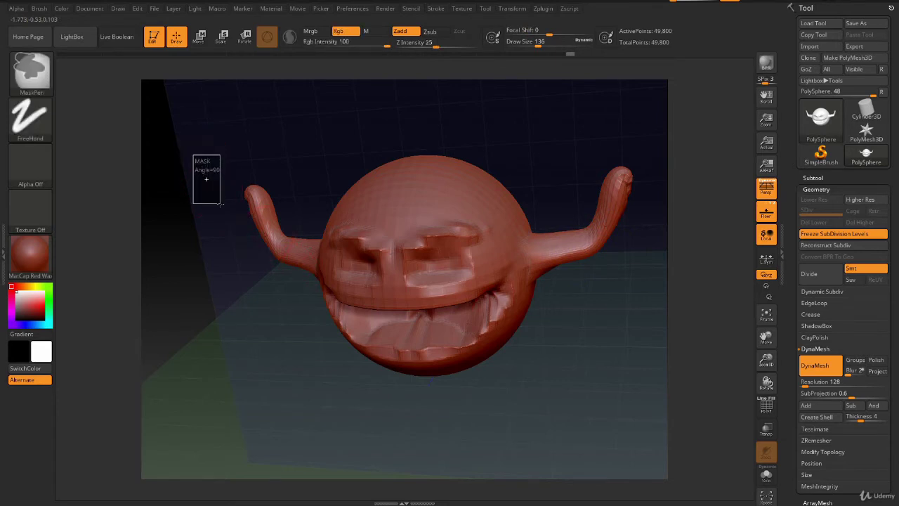
Step: Swell the right horn's tip into a round ball
{"action": "mouse_move", "coordinate": [609, 232]}
{"action": "left_mouse_down"}
{"action": "mouse_move", "coordinate": [570, 181]}
{"action": "mouse_move", "coordinate": [574, 215]}
{"action": "mouse_move", "coordinate": [539, 215]}
{"action": "mouse_move", "coordinate": [572, 242]}
{"action": "mouse_move", "coordinate": [579, 225]}
{"action": "mouse_move", "coordinate": [570, 211]}
{"action": "left_mouse_up"}
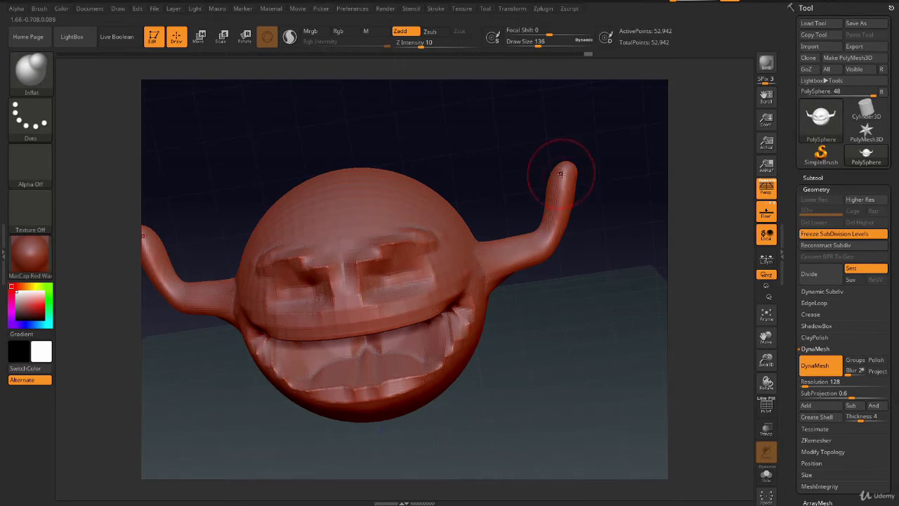
{"action": "left_click_drag", "start_coordinate": [563, 175], "coordinate": [567, 170]}
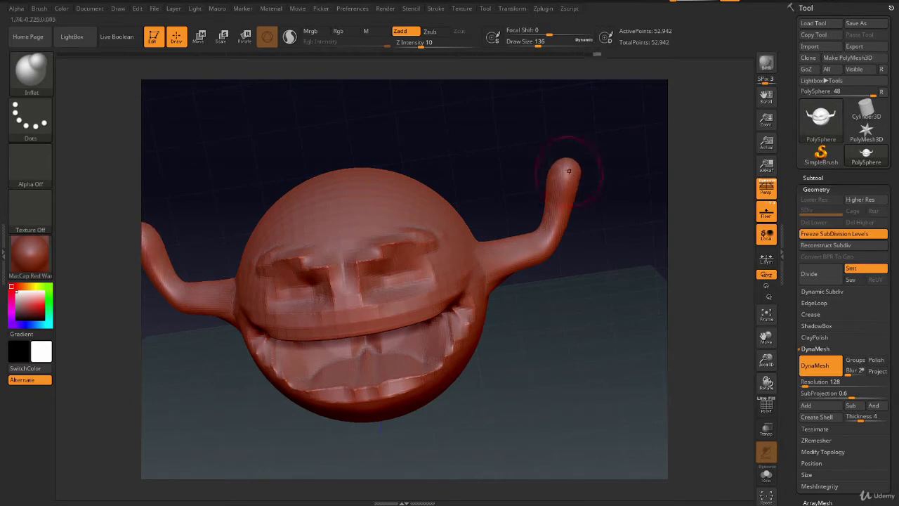
{"action": "left_click_drag", "start_coordinate": [580, 190], "coordinate": [560, 174]}
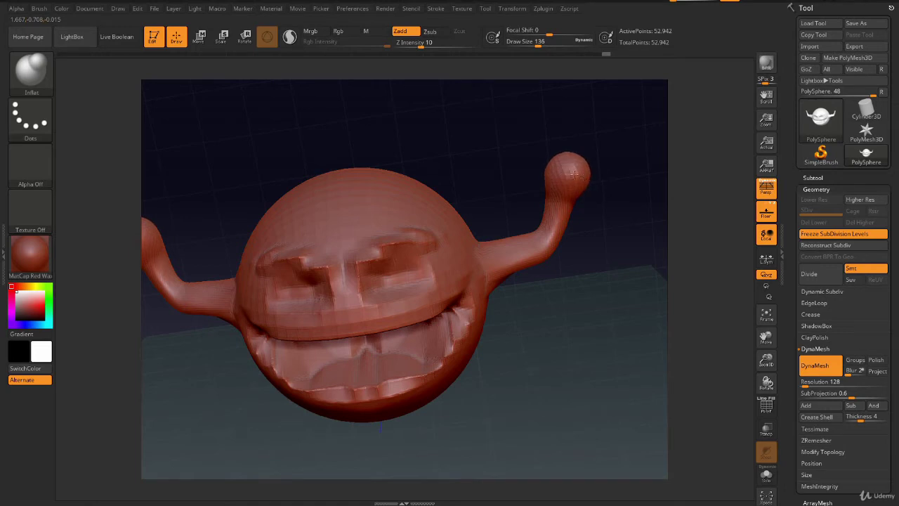
{"action": "mouse_move", "coordinate": [583, 294]}
{"action": "left_mouse_down"}
{"action": "mouse_move", "coordinate": [589, 189]}
{"action": "mouse_move", "coordinate": [421, 211]}
{"action": "left_mouse_up"}
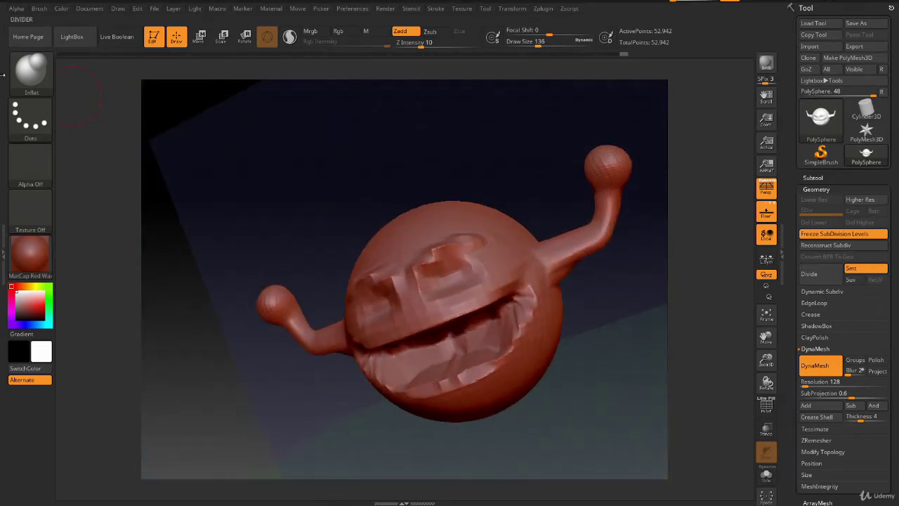
{"action": "left_click", "coordinate": [27, 73]}
Step: Set the Move brush to Draw Size 192 and pull the arm end into a bulbous hand
{"action": "left_click", "coordinate": [260, 81]}
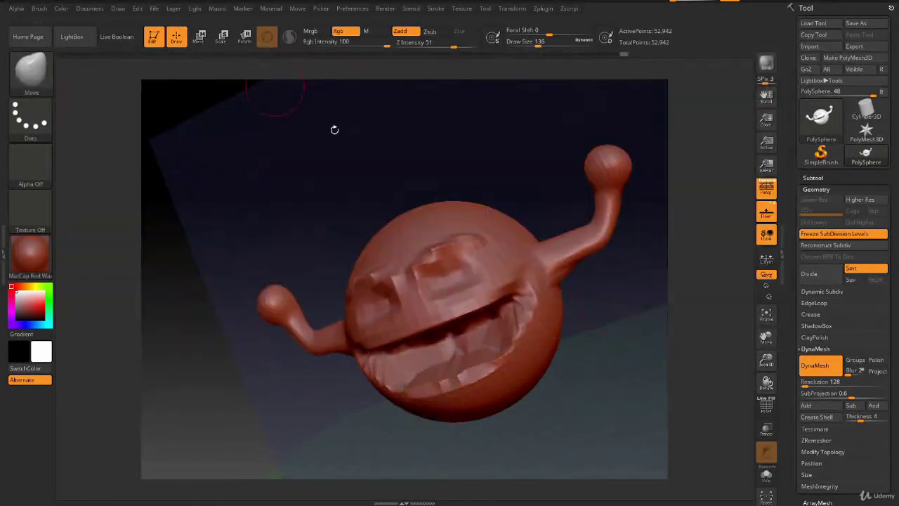
{"action": "left_click_drag", "start_coordinate": [557, 349], "coordinate": [560, 280]}
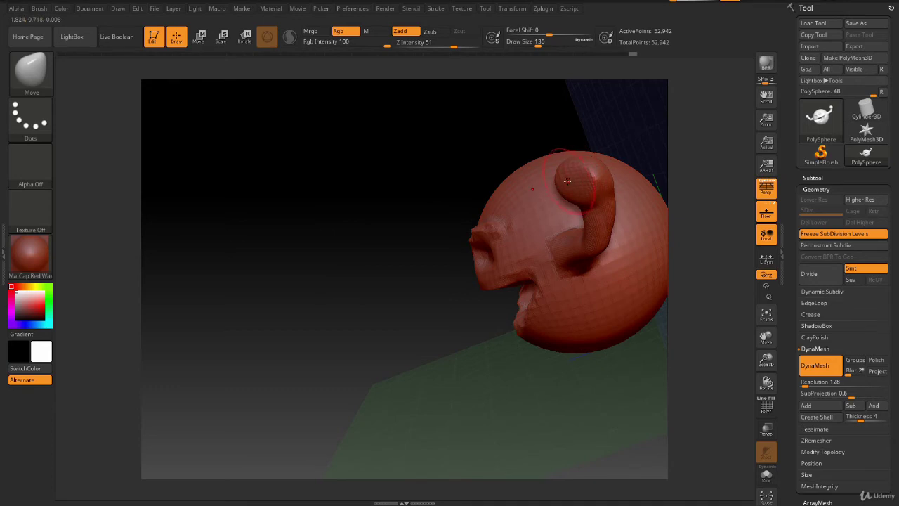
{"action": "left_click_drag", "start_coordinate": [594, 182], "coordinate": [570, 226], "text": "alt"}
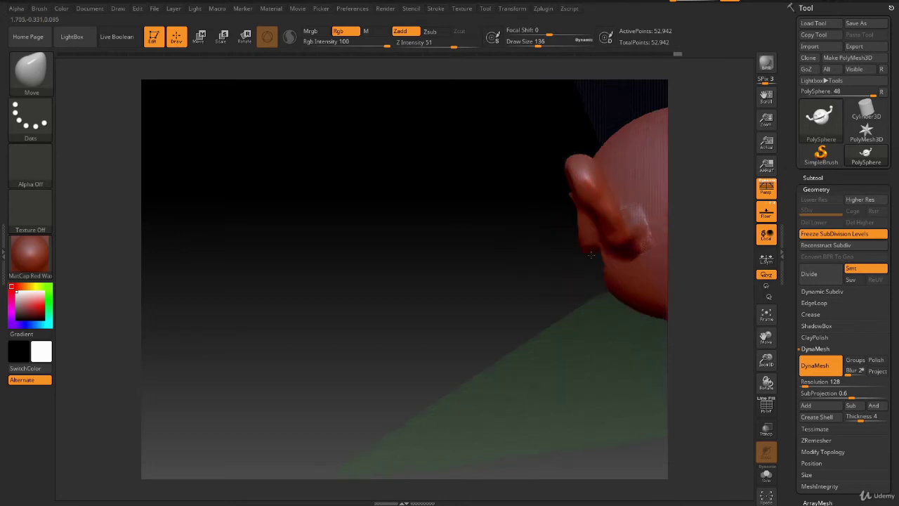
{"action": "mouse_move", "coordinate": [612, 210]}
{"action": "left_mouse_down"}
{"action": "mouse_move", "coordinate": [536, 280]}
{"action": "mouse_move", "coordinate": [546, 330]}
{"action": "left_mouse_up"}
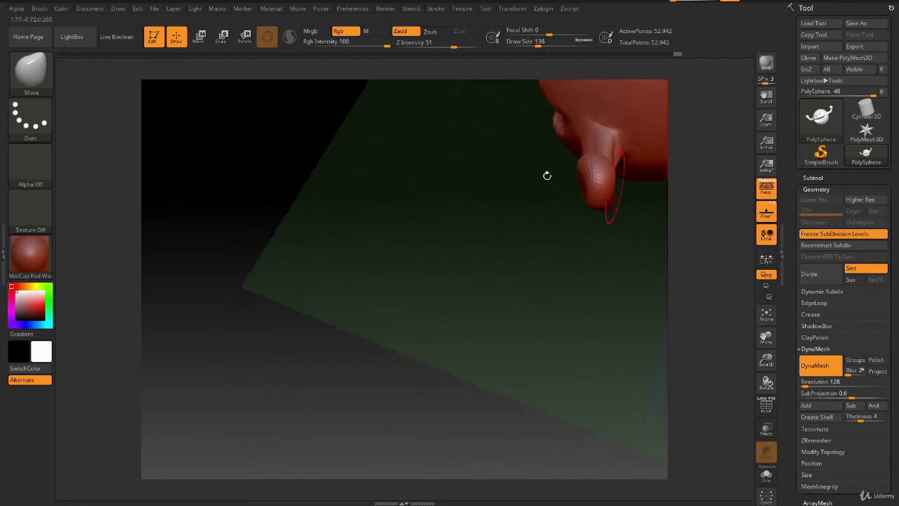
{"action": "key", "text": "space"}
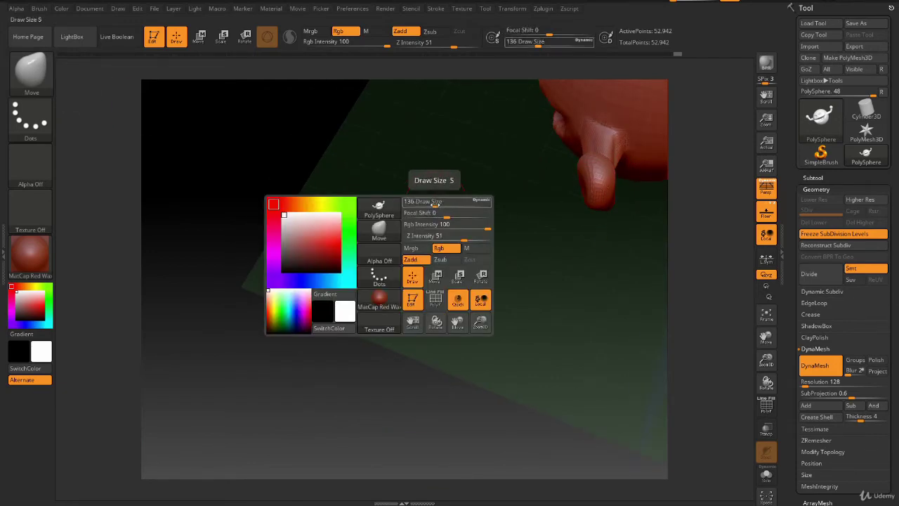
{"action": "left_click_drag", "start_coordinate": [433, 204], "coordinate": [454, 204]}
{"action": "left_click_drag", "start_coordinate": [610, 183], "coordinate": [603, 205]}
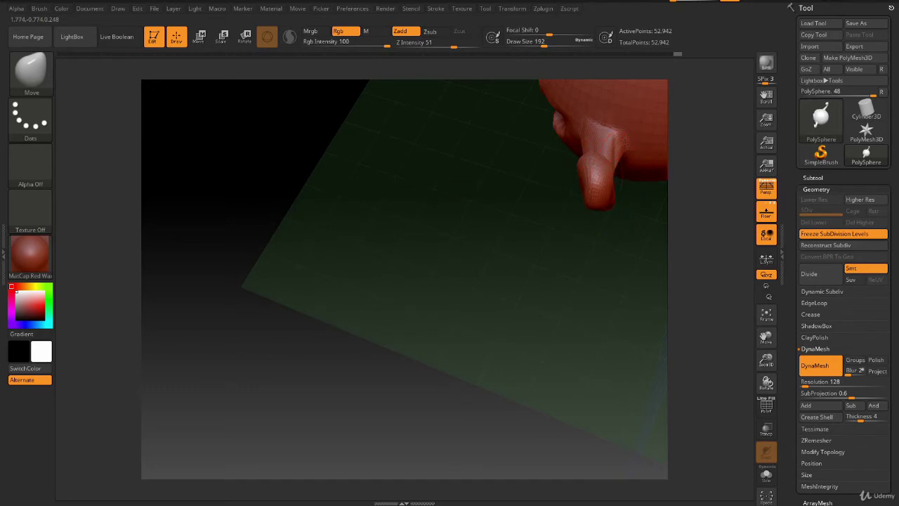
{"action": "left_click_drag", "start_coordinate": [595, 167], "coordinate": [552, 165]}
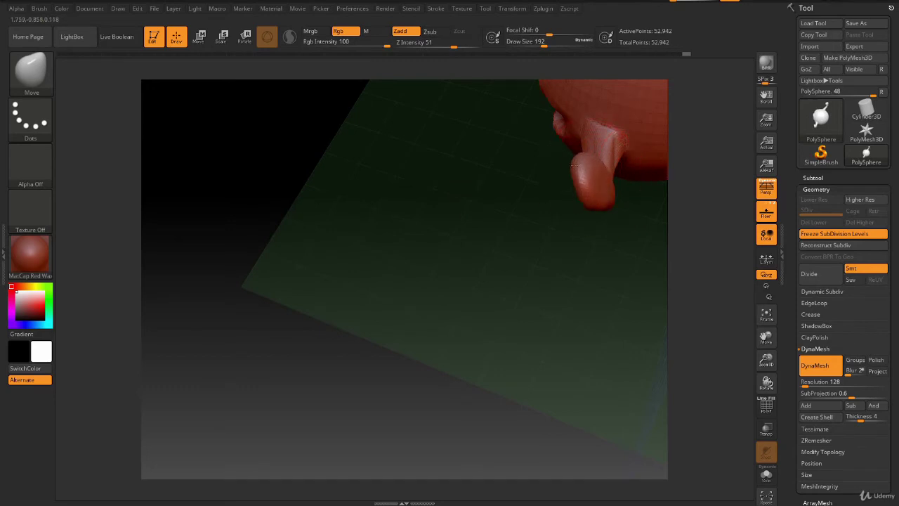
Step: Reshape the arm base and smooth it where it meets the body
{"action": "mouse_move", "coordinate": [513, 272]}
{"action": "left_mouse_down"}
{"action": "mouse_move", "coordinate": [499, 234]}
{"action": "mouse_move", "coordinate": [511, 233]}
{"action": "left_mouse_up"}
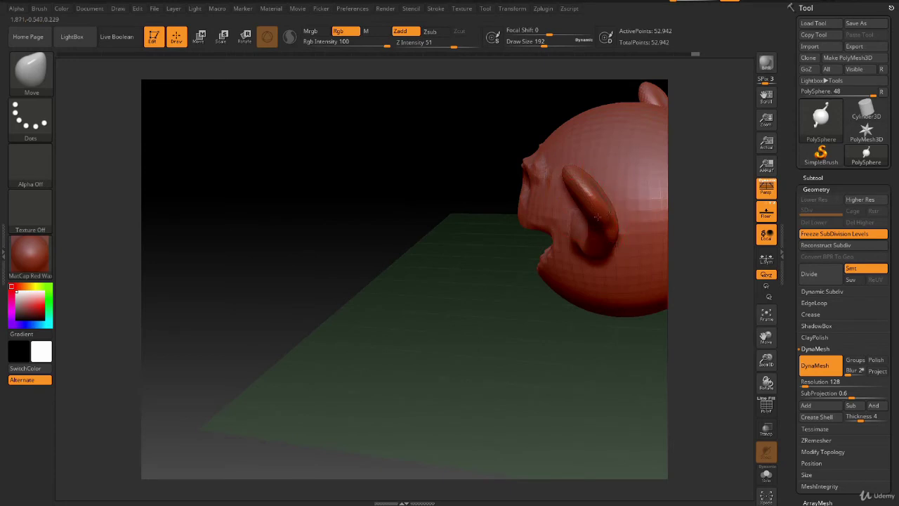
{"action": "left_click_drag", "start_coordinate": [597, 216], "coordinate": [587, 220]}
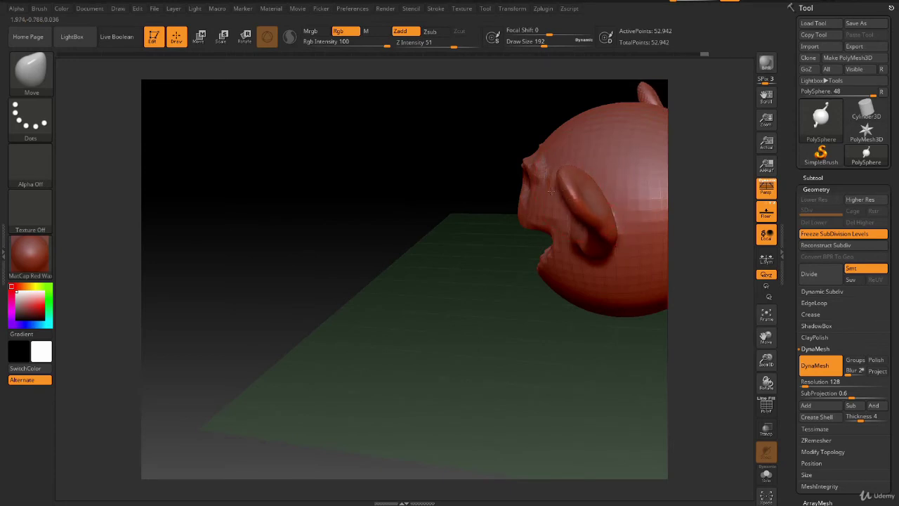
{"action": "mouse_move", "coordinate": [548, 295]}
{"action": "left_mouse_down"}
{"action": "mouse_move", "coordinate": [570, 265]}
{"action": "mouse_move", "coordinate": [538, 268]}
{"action": "mouse_move", "coordinate": [541, 191]}
{"action": "left_mouse_up"}
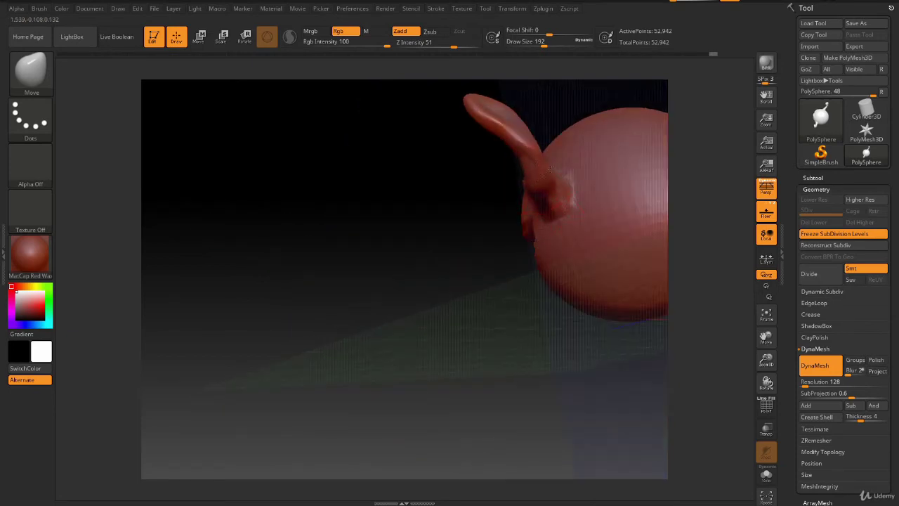
{"action": "mouse_move", "coordinate": [548, 178]}
{"action": "left_mouse_down"}
{"action": "mouse_move", "coordinate": [509, 190]}
{"action": "mouse_move", "coordinate": [551, 184]}
{"action": "mouse_move", "coordinate": [552, 160]}
{"action": "mouse_move", "coordinate": [498, 180]}
{"action": "mouse_move", "coordinate": [557, 187]}
{"action": "left_mouse_up"}
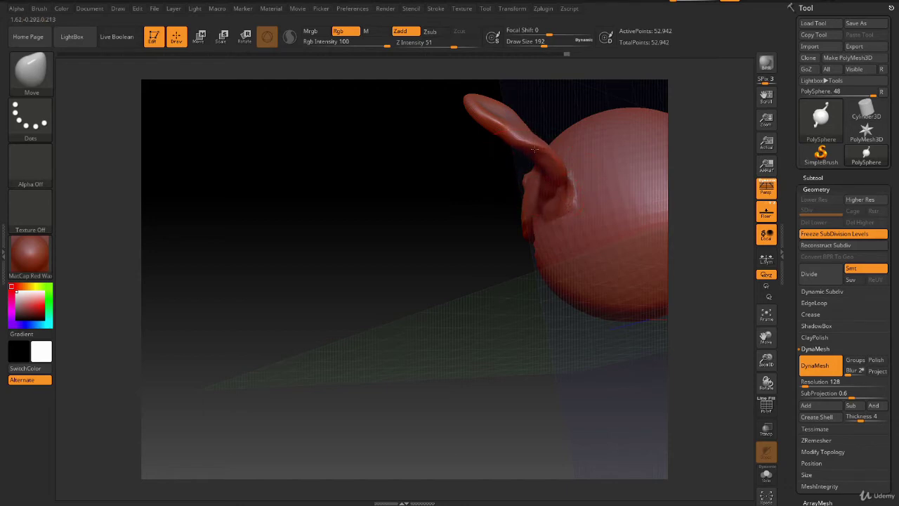
{"action": "left_click_drag", "start_coordinate": [555, 351], "coordinate": [526, 215]}
{"action": "key", "text": "shift"}
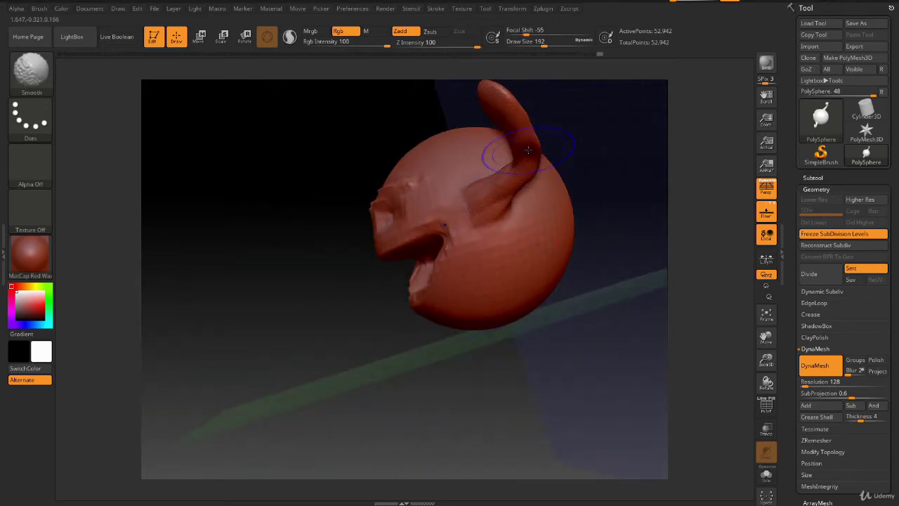
{"action": "left_click_drag", "start_coordinate": [597, 225], "coordinate": [517, 281]}
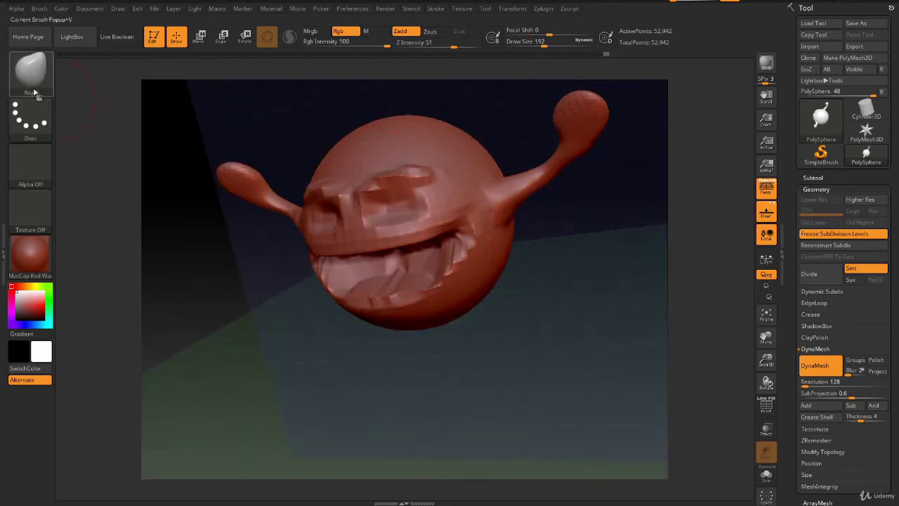
Step: Thicken the right arm near its end with Inflat
{"action": "left_click", "coordinate": [31, 82]}
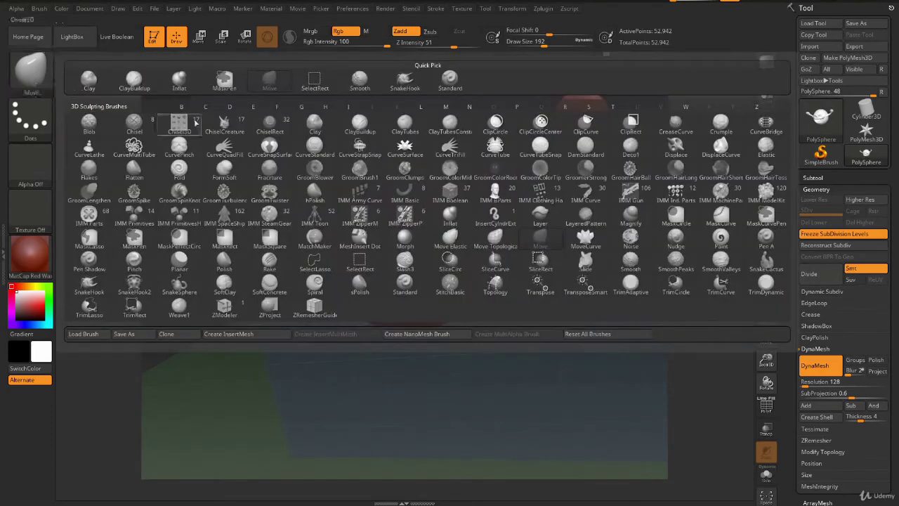
{"action": "left_click", "coordinate": [175, 83]}
{"action": "mouse_move", "coordinate": [558, 165]}
{"action": "left_mouse_down"}
{"action": "mouse_move", "coordinate": [572, 150]}
{"action": "mouse_move", "coordinate": [549, 172]}
{"action": "left_mouse_up"}
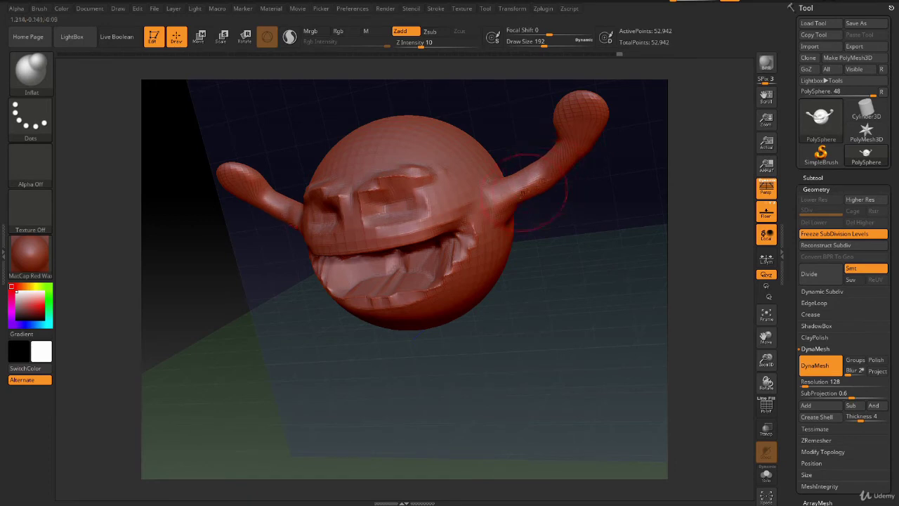
Step: Orbit the grinning bomb through side, front and three-quarter views
{"action": "mouse_move", "coordinate": [533, 191]}
{"action": "right_mouse_down"}
{"action": "mouse_move", "coordinate": [493, 287]}
{"action": "mouse_move", "coordinate": [464, 267]}
{"action": "right_mouse_up"}
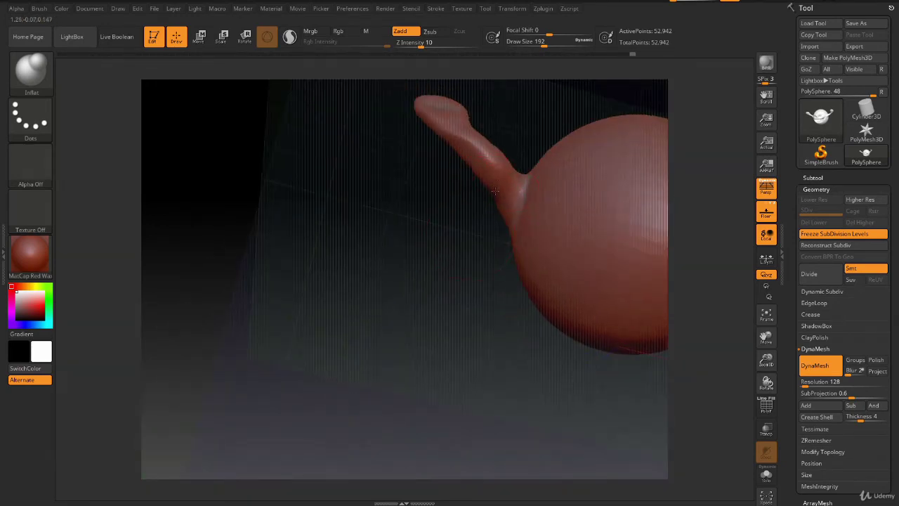
{"action": "mouse_move", "coordinate": [474, 225]}
{"action": "right_mouse_down"}
{"action": "mouse_move", "coordinate": [532, 232]}
{"action": "mouse_move", "coordinate": [478, 306]}
{"action": "right_mouse_up"}
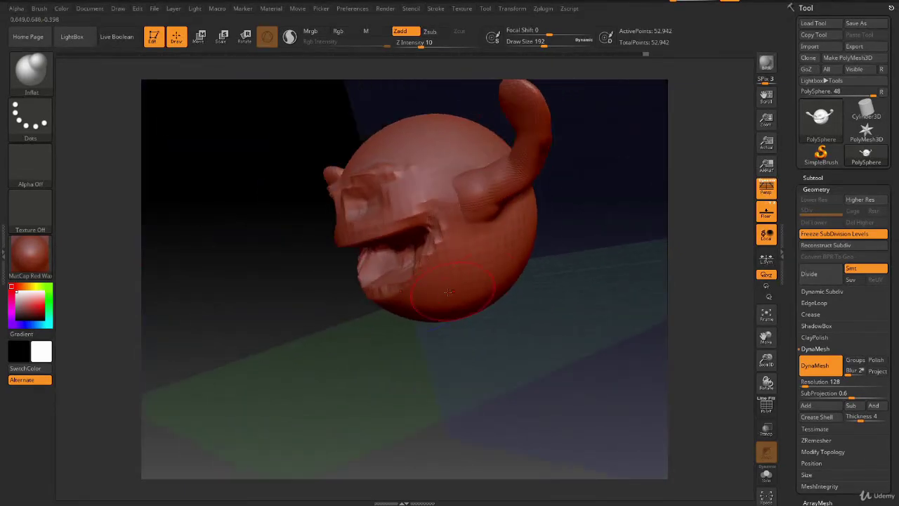
{"action": "right_click_drag", "start_coordinate": [345, 309], "coordinate": [281, 407]}
{"action": "right_click_drag", "start_coordinate": [419, 355], "coordinate": [380, 317]}
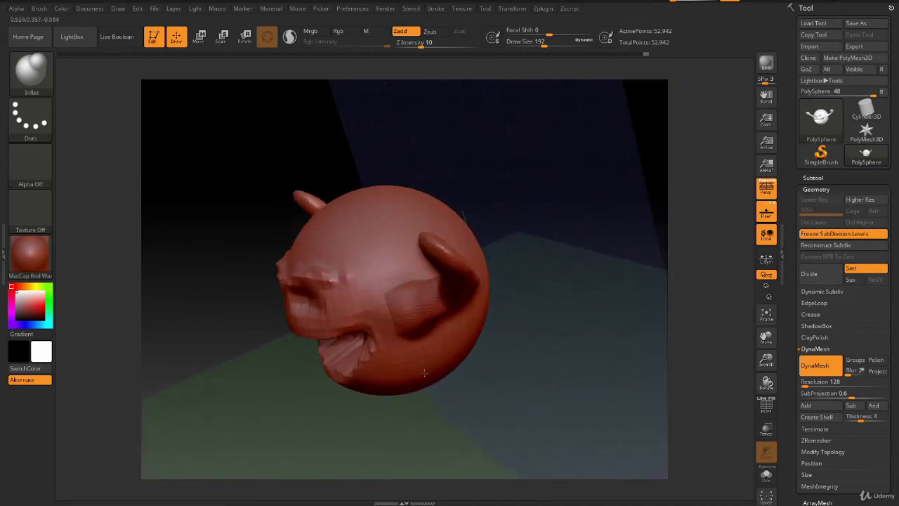
{"action": "left_click", "coordinate": [31, 79]}
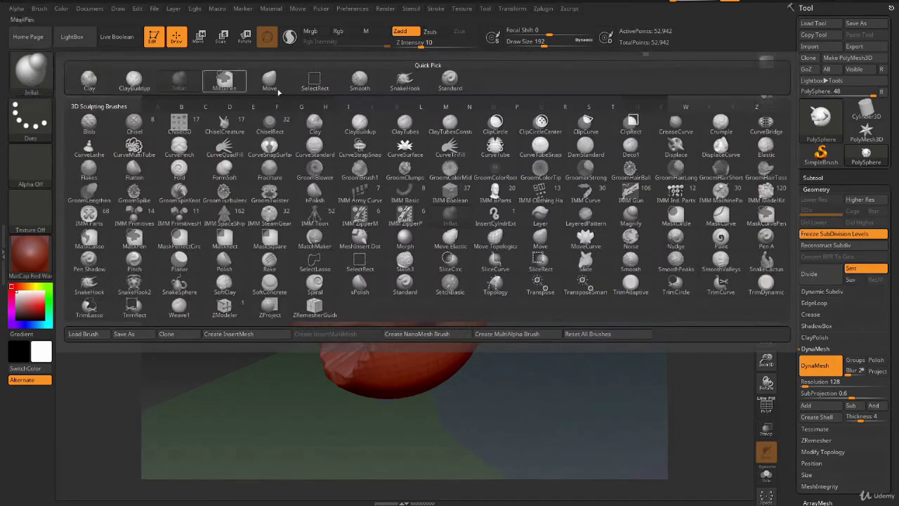
Step: Pull two mirrored horn spikes up from the top of the head with SnakeHook
{"action": "left_click", "coordinate": [405, 81]}
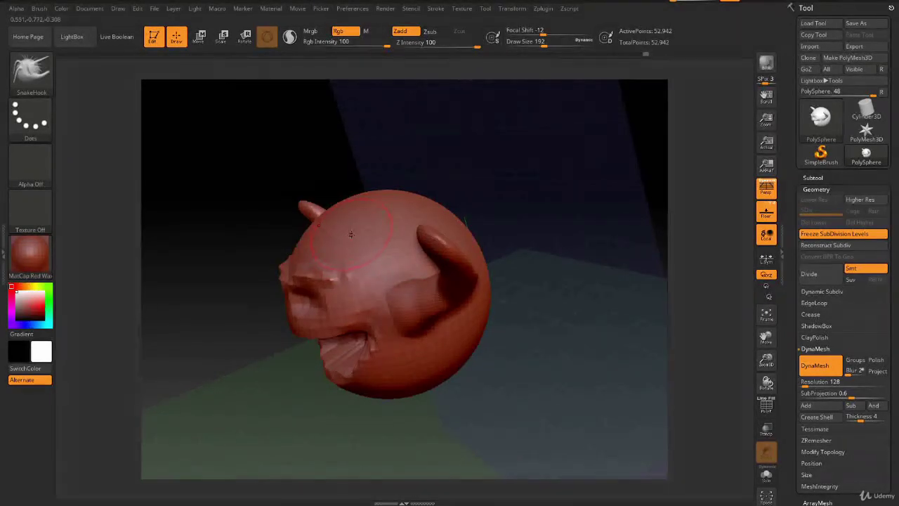
{"action": "left_click_drag", "start_coordinate": [368, 229], "coordinate": [417, 127]}
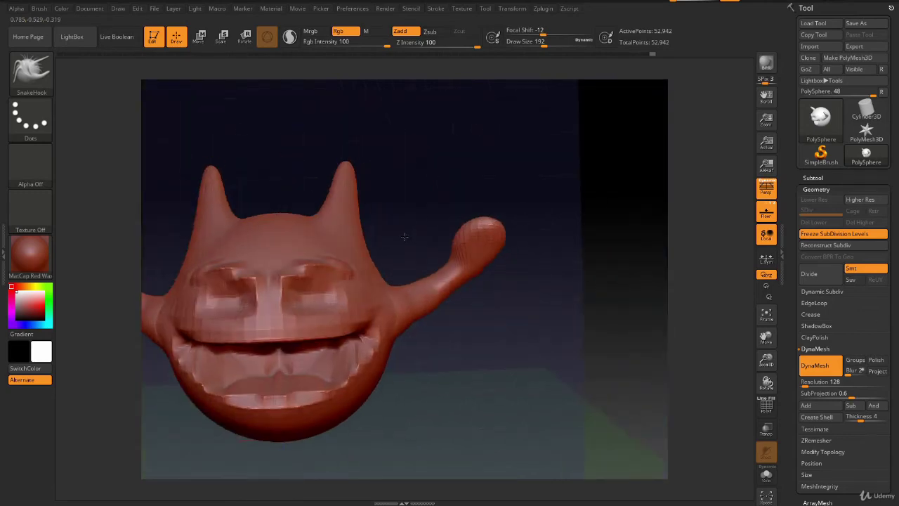
{"action": "left_click", "coordinate": [30, 70]}
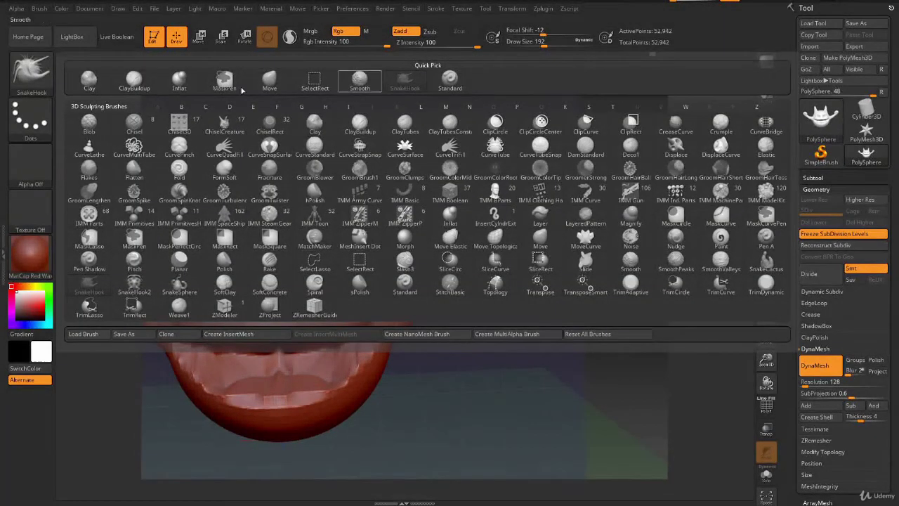
Step: Inflate both horns and the head beside them, then smooth the surface
{"action": "left_click", "coordinate": [178, 83]}
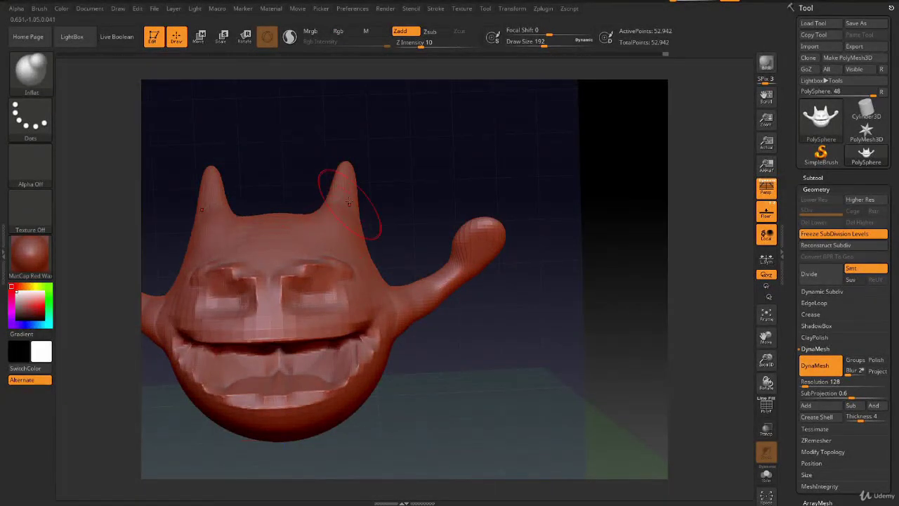
{"action": "mouse_move", "coordinate": [330, 185]}
{"action": "left_mouse_down"}
{"action": "mouse_move", "coordinate": [343, 200]}
{"action": "mouse_move", "coordinate": [321, 191]}
{"action": "left_mouse_up"}
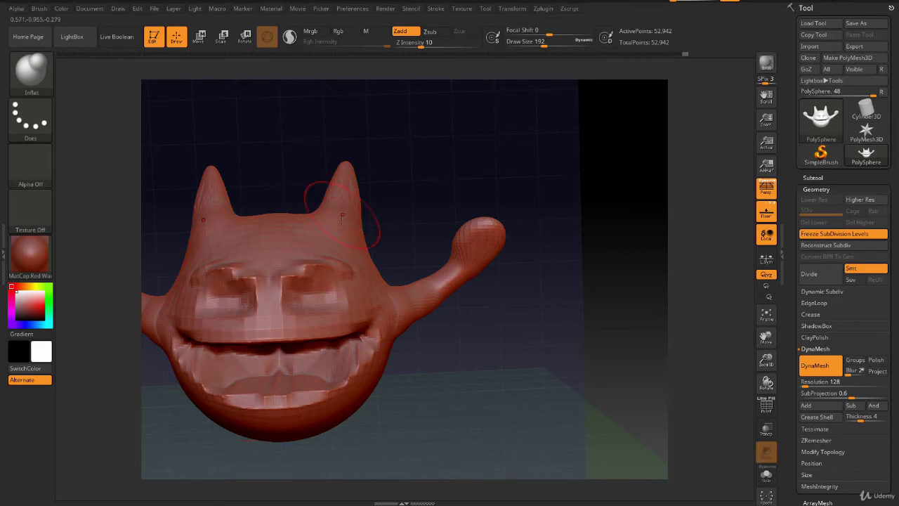
{"action": "mouse_move", "coordinate": [355, 233]}
{"action": "left_mouse_down"}
{"action": "mouse_move", "coordinate": [338, 228]}
{"action": "mouse_move", "coordinate": [321, 191]}
{"action": "left_mouse_up"}
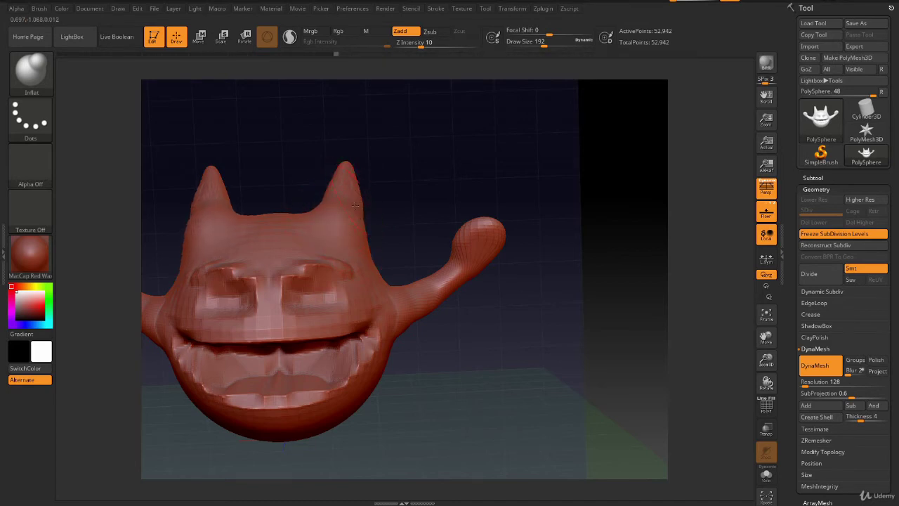
{"action": "key", "text": "shift"}
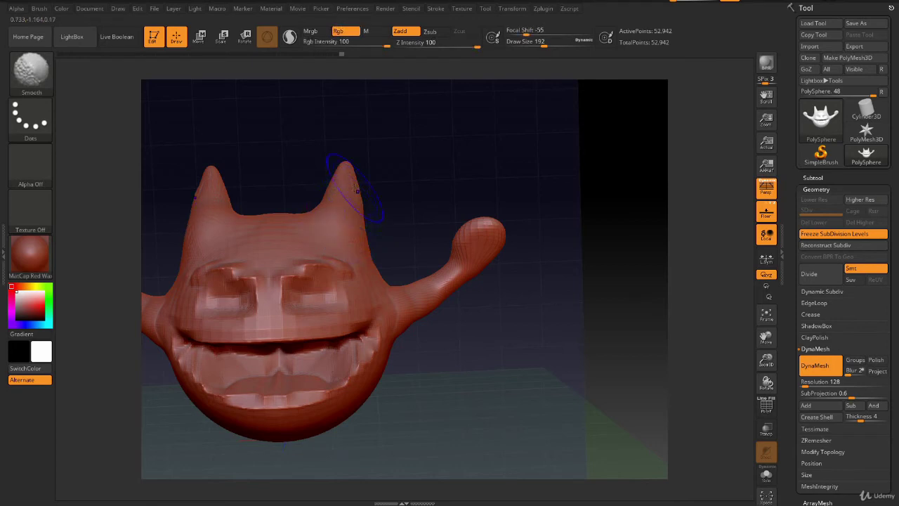
{"action": "left_click_drag", "start_coordinate": [356, 190], "coordinate": [387, 164]}
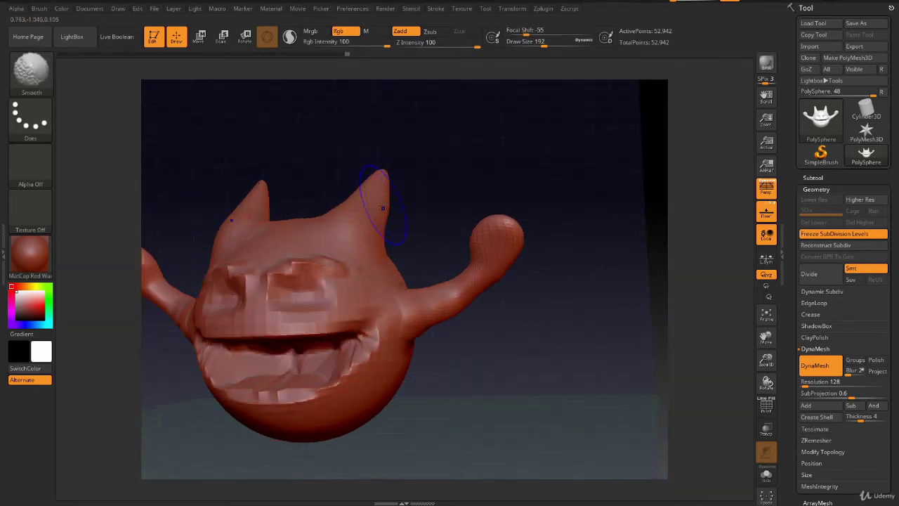
{"action": "mouse_move", "coordinate": [373, 230]}
{"action": "left_mouse_down"}
{"action": "mouse_move", "coordinate": [271, 302]}
{"action": "mouse_move", "coordinate": [248, 301]}
{"action": "left_mouse_up"}
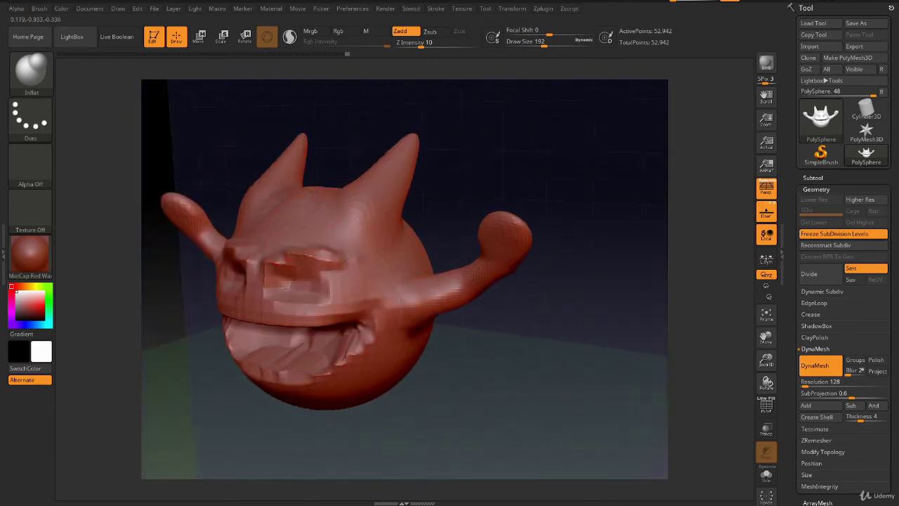
{"action": "key", "text": "ctrl"}
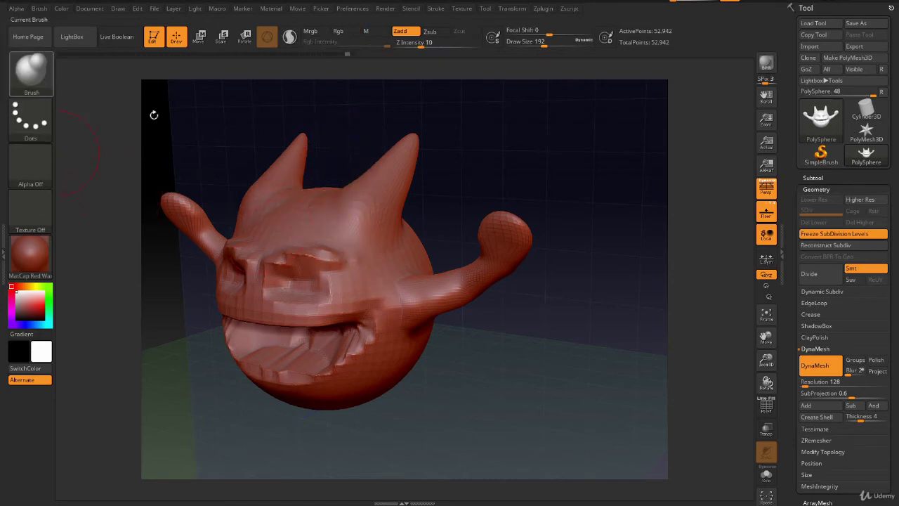
{"action": "key", "text": "shift"}
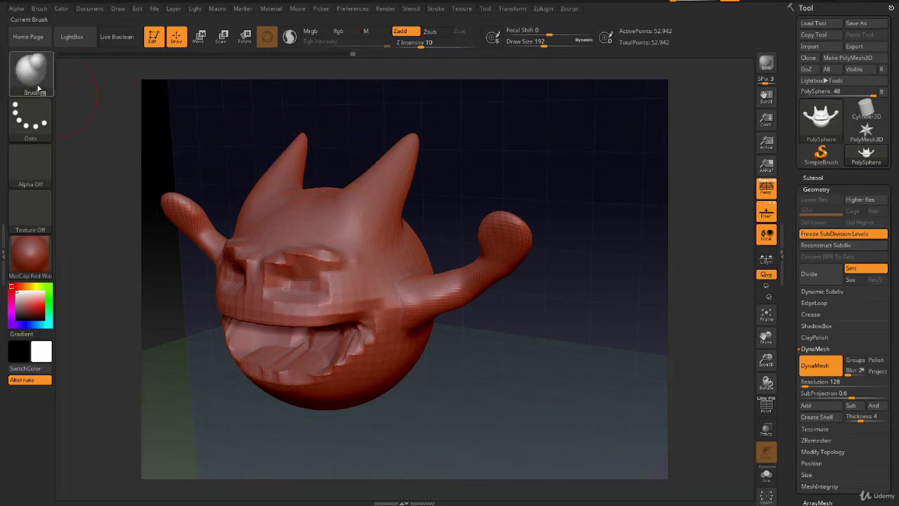
Step: Pull a middle spike up between the horns with SnakeHook at Draw Size 136
{"action": "key", "text": "b"}
{"action": "left_click", "coordinate": [400, 83]}
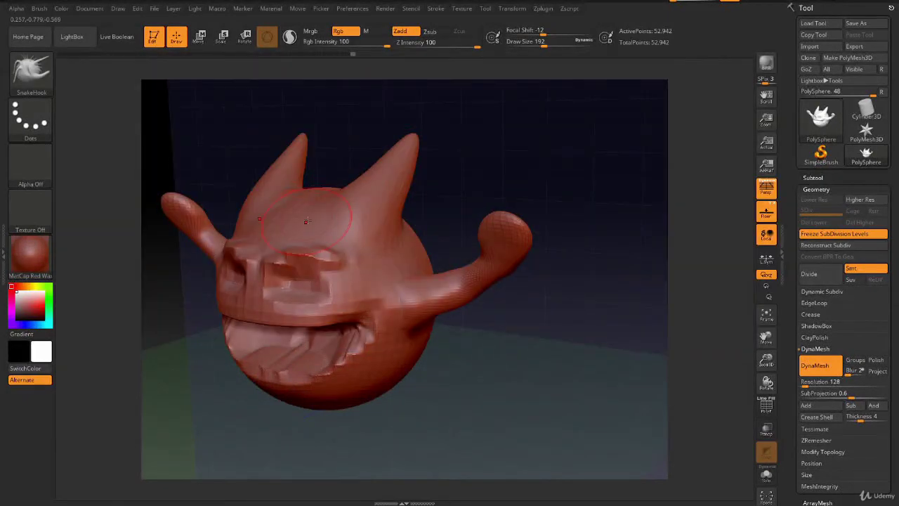
{"action": "key", "text": "space"}
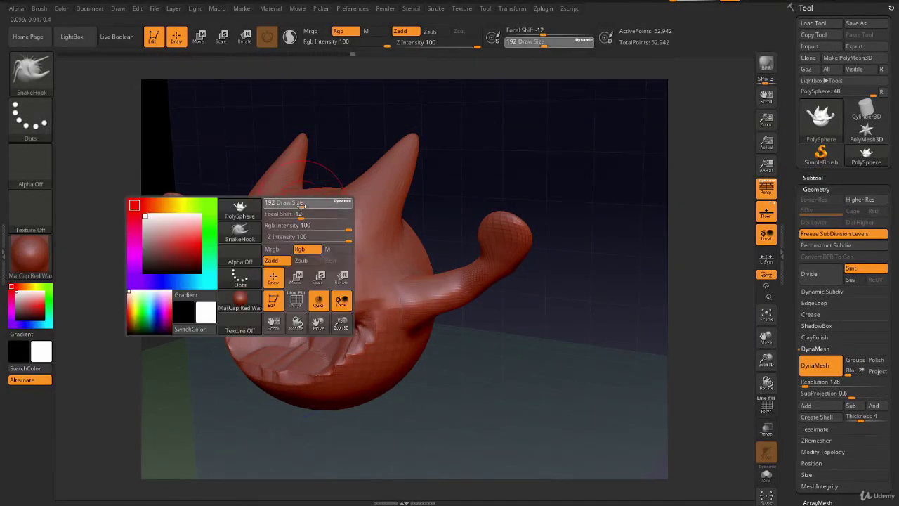
{"action": "left_click_drag", "start_coordinate": [297, 205], "coordinate": [353, 158]}
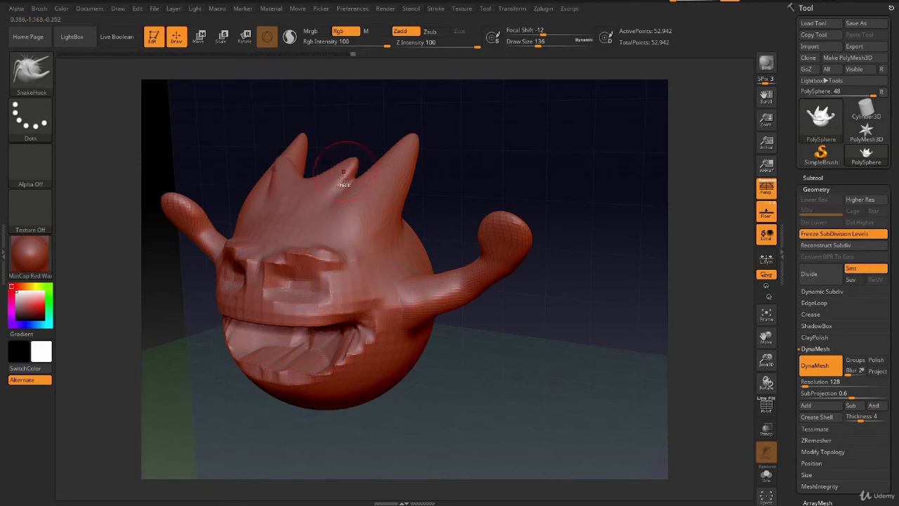
{"action": "mouse_move", "coordinate": [301, 201]}
{"action": "left_mouse_down", "text": "shift"}
{"action": "mouse_move", "coordinate": [329, 161]}
{"action": "mouse_move", "coordinate": [334, 132]}
{"action": "left_mouse_up", "text": "shift"}
{"action": "mouse_move", "coordinate": [326, 228]}
{"action": "right_mouse_down"}
{"action": "mouse_move", "coordinate": [303, 237]}
{"action": "mouse_move", "coordinate": [309, 225]}
{"action": "right_mouse_up"}
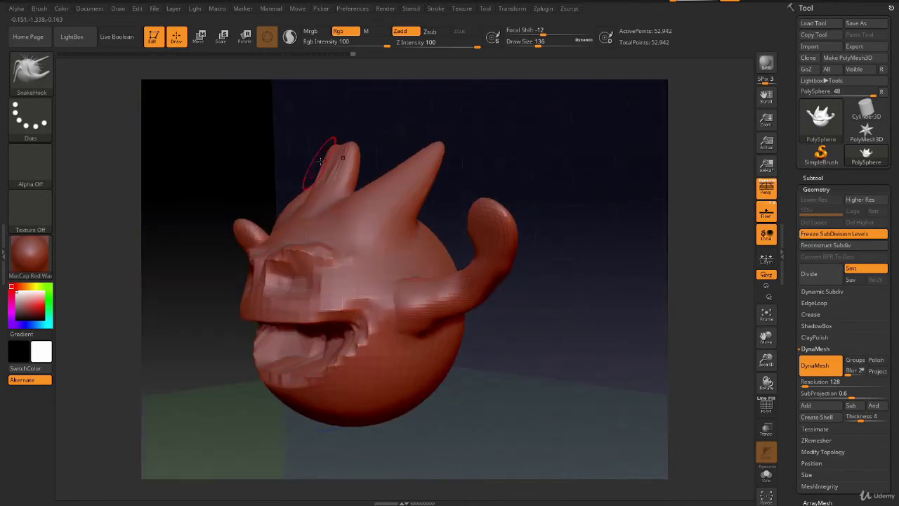
Step: Reshape and thin the middle spike's tip with Move, then smooth it
{"action": "left_click", "coordinate": [31, 70]}
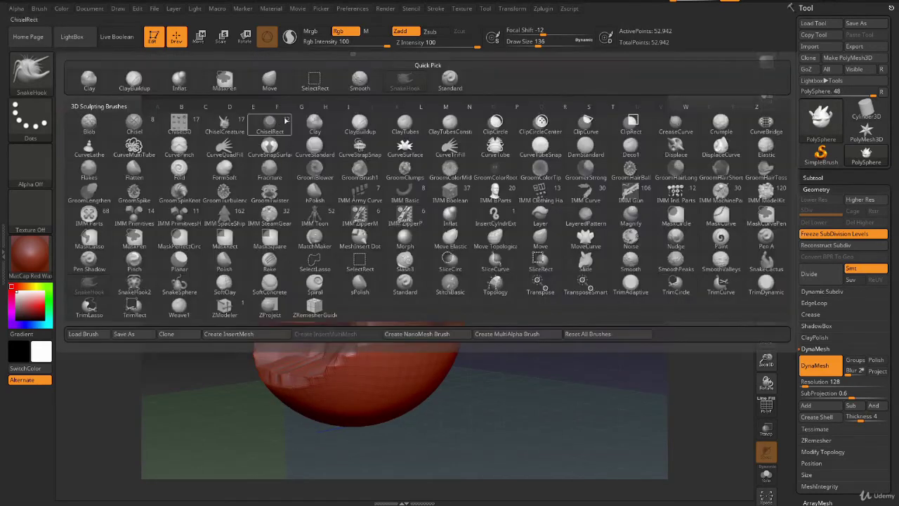
{"action": "left_click", "coordinate": [316, 79]}
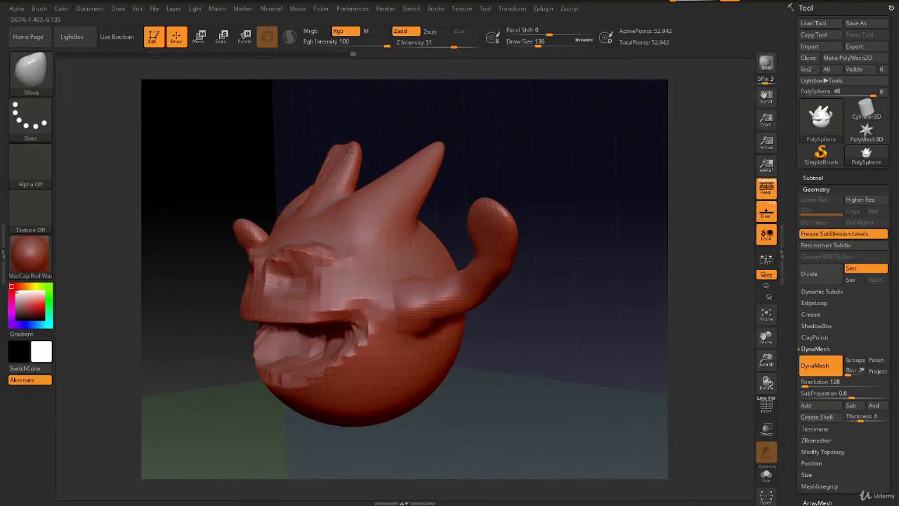
{"action": "right_click_drag", "start_coordinate": [321, 151], "coordinate": [343, 150]}
{"action": "left_click_drag", "start_coordinate": [343, 150], "coordinate": [338, 148]}
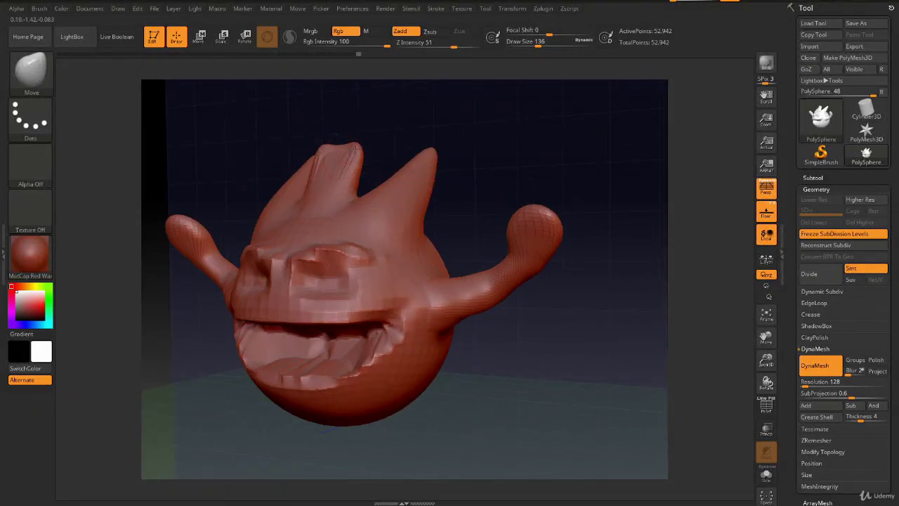
{"action": "right_click_drag", "start_coordinate": [337, 152], "coordinate": [353, 161]}
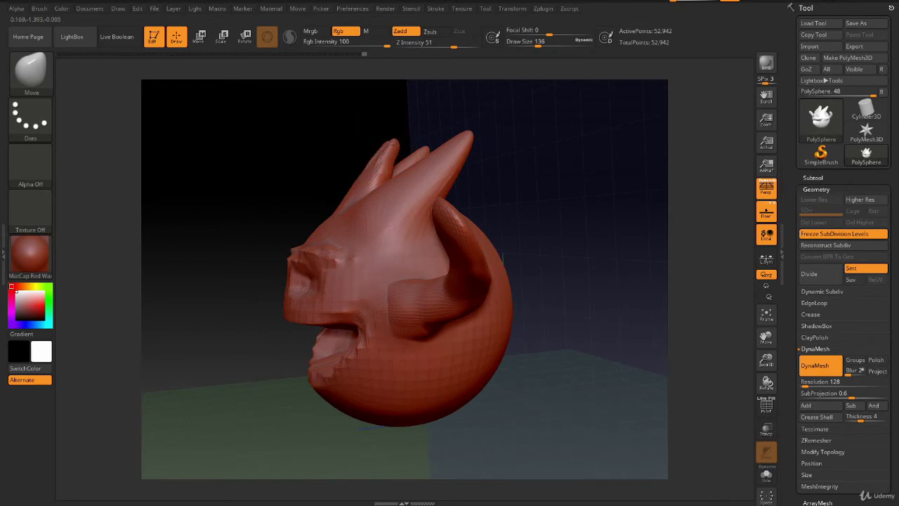
{"action": "left_click_drag", "start_coordinate": [390, 161], "coordinate": [413, 147]}
{"action": "right_click_drag", "start_coordinate": [392, 175], "coordinate": [413, 226]}
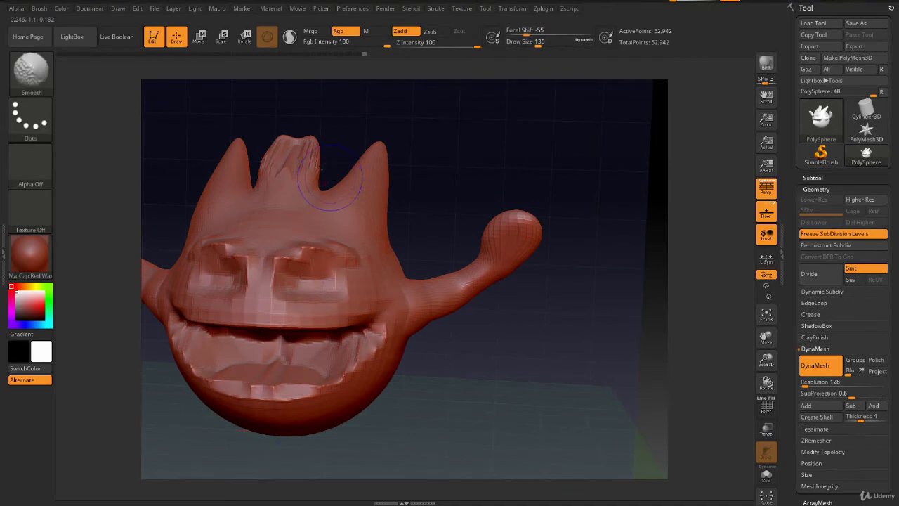
{"action": "right_click_drag", "start_coordinate": [285, 170], "coordinate": [281, 151], "text": "shift"}
{"action": "left_click_drag", "start_coordinate": [270, 162], "coordinate": [281, 145], "text": "shift"}
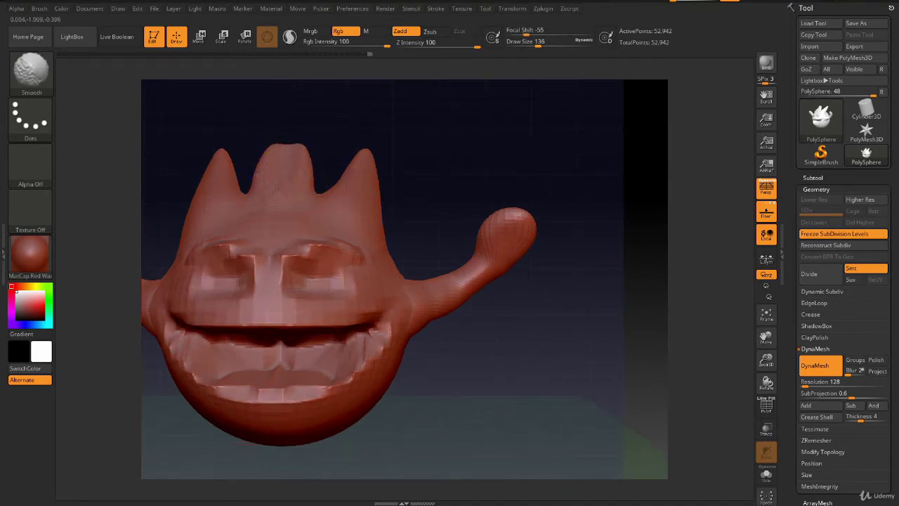
Step: Pull the middle horn's tip taller with SnakeHook, redoing the first attempt
{"action": "left_click", "coordinate": [30, 70]}
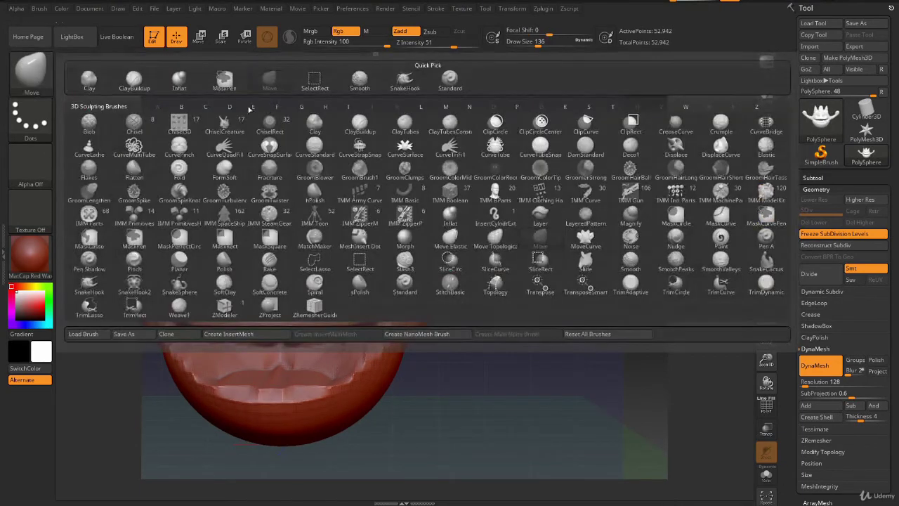
{"action": "left_click", "coordinate": [404, 80]}
{"action": "left_click_drag", "start_coordinate": [291, 148], "coordinate": [287, 121]}
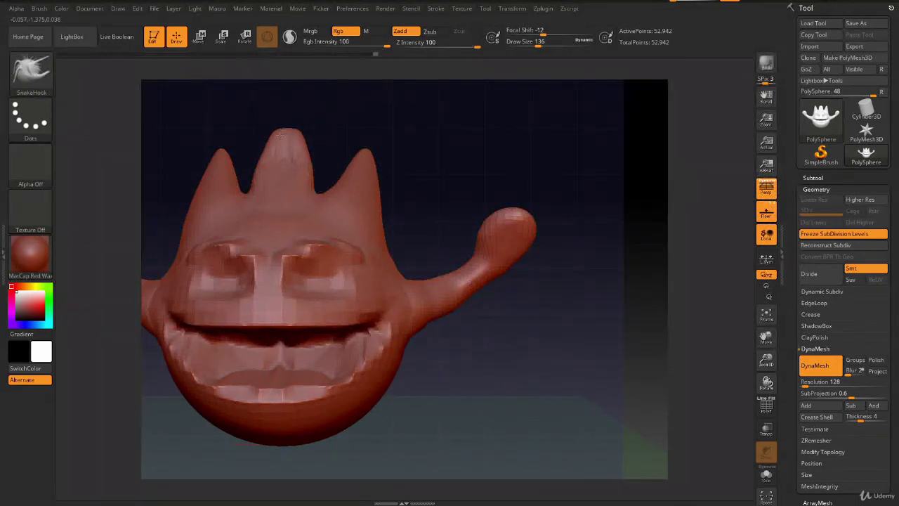
{"action": "key", "text": "ctrl"}
{"action": "key", "text": "ctrl+z"}
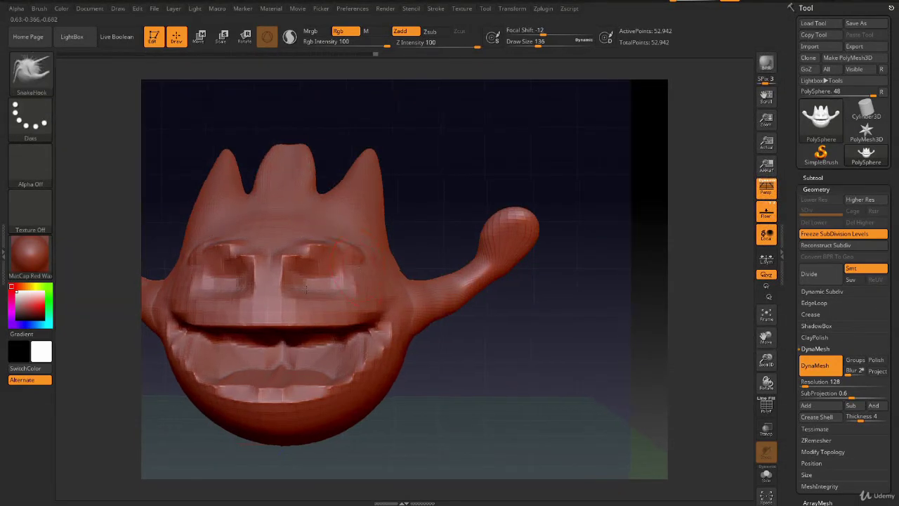
{"action": "mouse_move", "coordinate": [341, 237]}
{"action": "left_mouse_down"}
{"action": "mouse_move", "coordinate": [309, 293]}
{"action": "mouse_move", "coordinate": [333, 186]}
{"action": "left_mouse_up"}
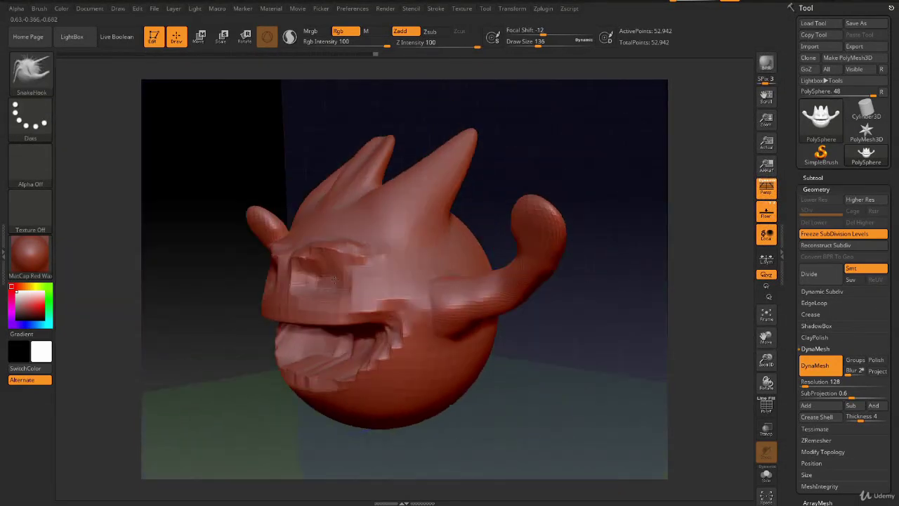
{"action": "mouse_move", "coordinate": [343, 144]}
{"action": "left_mouse_down"}
{"action": "mouse_move", "coordinate": [356, 107]}
{"action": "mouse_move", "coordinate": [321, 217]}
{"action": "left_mouse_up"}
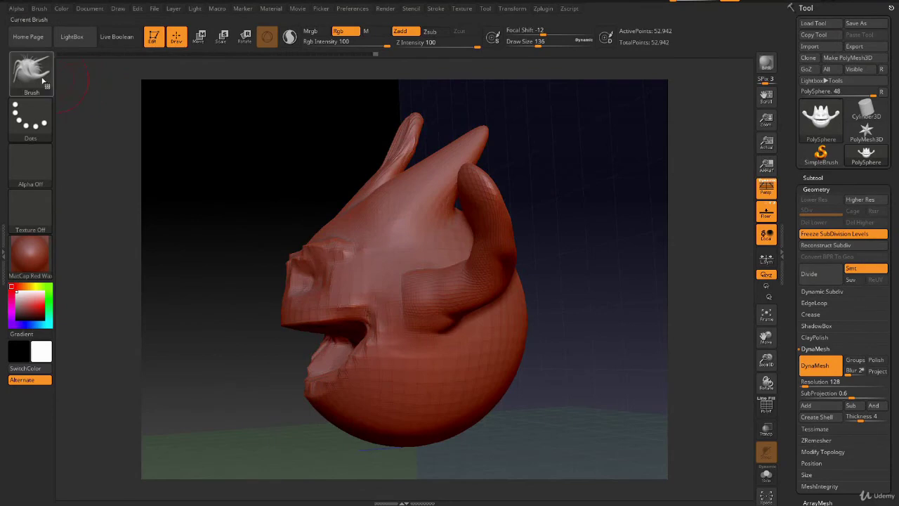
Step: Stretch a horn longer with Move and smooth the left and middle horns
{"action": "left_click", "coordinate": [31, 70]}
{"action": "left_click", "coordinate": [274, 81]}
{"action": "left_click_drag", "start_coordinate": [395, 129], "coordinate": [427, 118]}
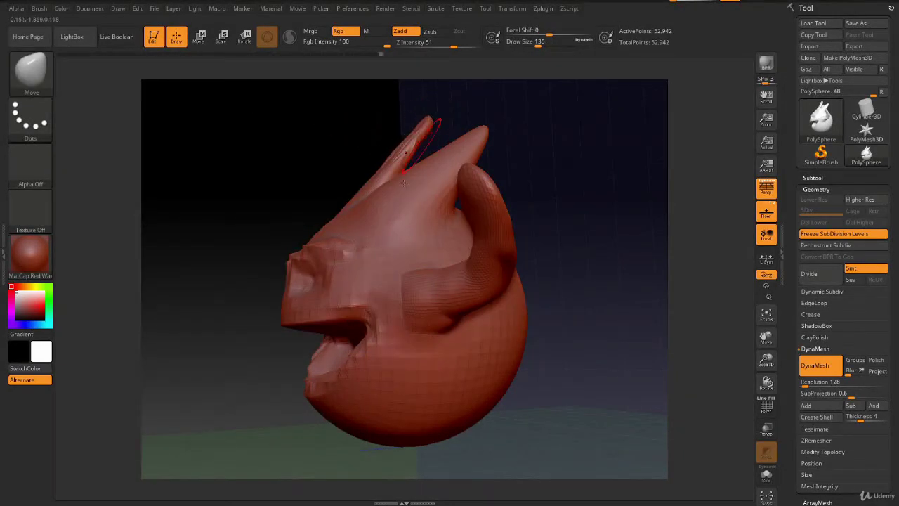
{"action": "mouse_move", "coordinate": [405, 183]}
{"action": "left_mouse_down", "text": "shift"}
{"action": "mouse_move", "coordinate": [316, 161]}
{"action": "mouse_move", "coordinate": [313, 132]}
{"action": "left_mouse_up", "text": "shift"}
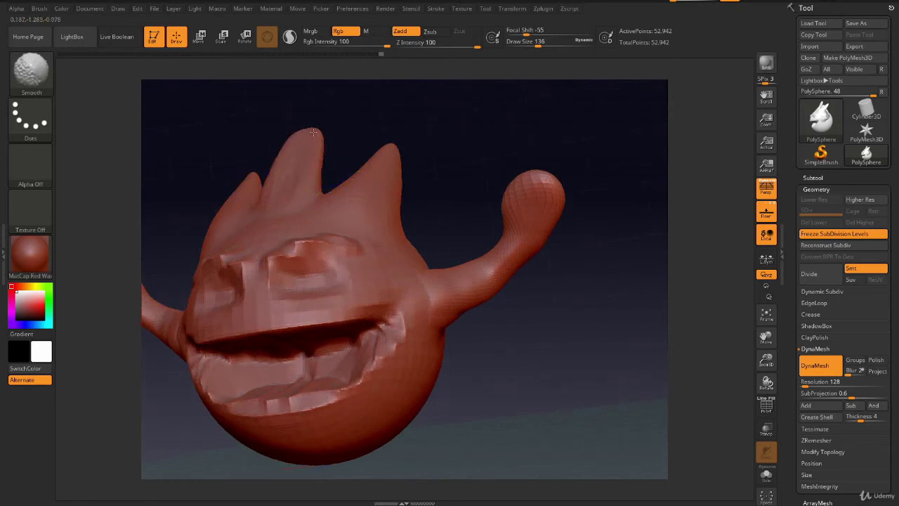
{"action": "left_click_drag", "start_coordinate": [301, 169], "coordinate": [312, 152], "text": "shift"}
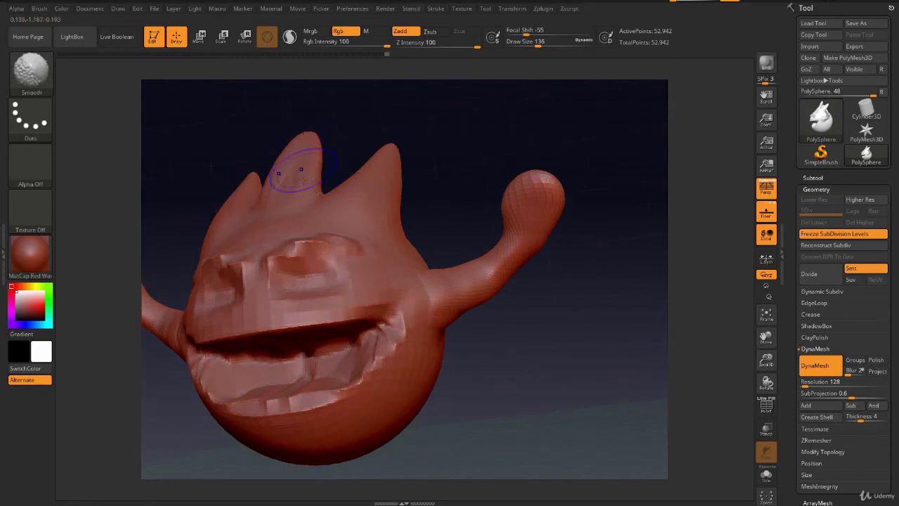
{"action": "right_click_drag", "start_coordinate": [281, 171], "coordinate": [261, 176]}
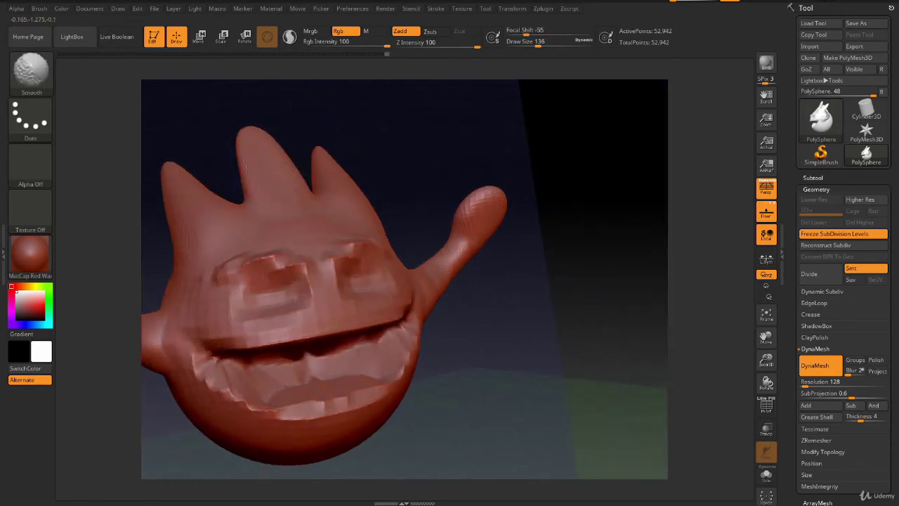
{"action": "left_click_drag", "start_coordinate": [238, 146], "coordinate": [241, 154], "text": "shift"}
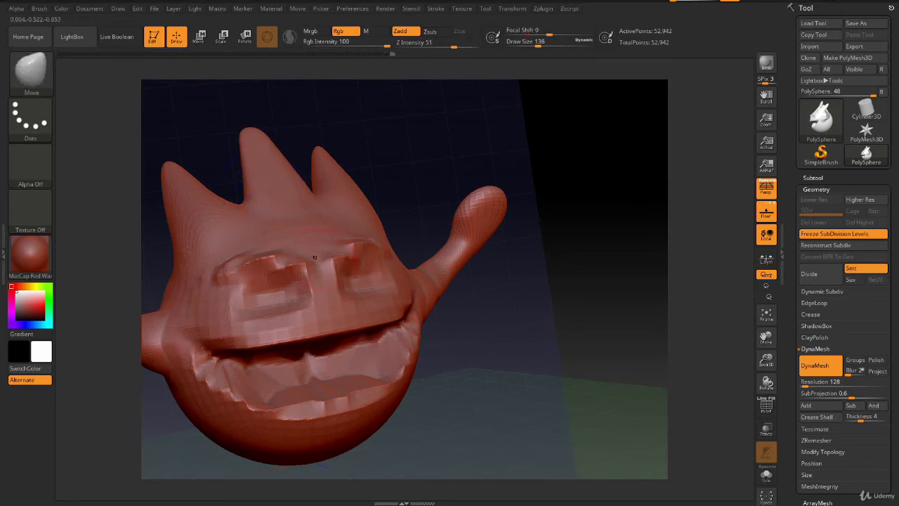
{"action": "mouse_move", "coordinate": [241, 155]}
{"action": "right_mouse_down"}
{"action": "mouse_move", "coordinate": [315, 260]}
{"action": "mouse_move", "coordinate": [298, 285]}
{"action": "right_mouse_up"}
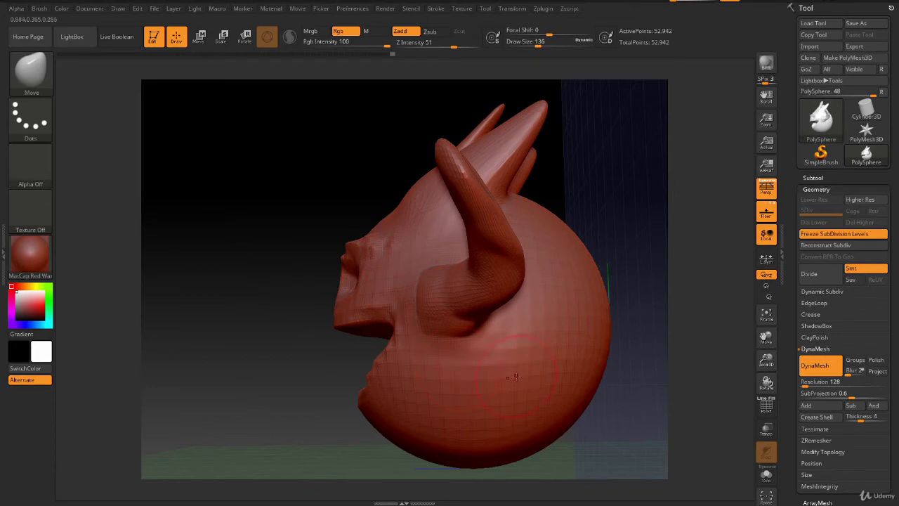
{"action": "left_click", "coordinate": [30, 70]}
Step: Pull a long spike out of the lower body with SnakeHook, then view the whole model
{"action": "left_click", "coordinate": [434, 79]}
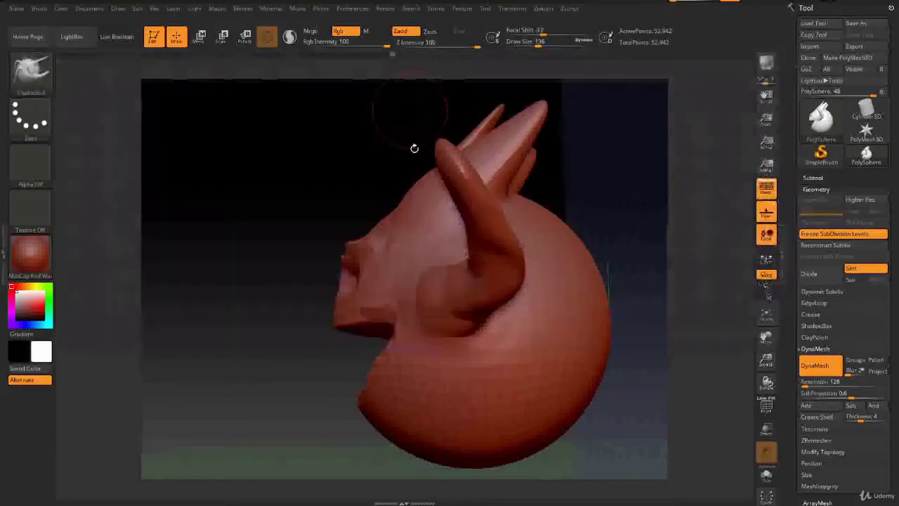
{"action": "right_click_drag", "start_coordinate": [505, 358], "coordinate": [511, 386]}
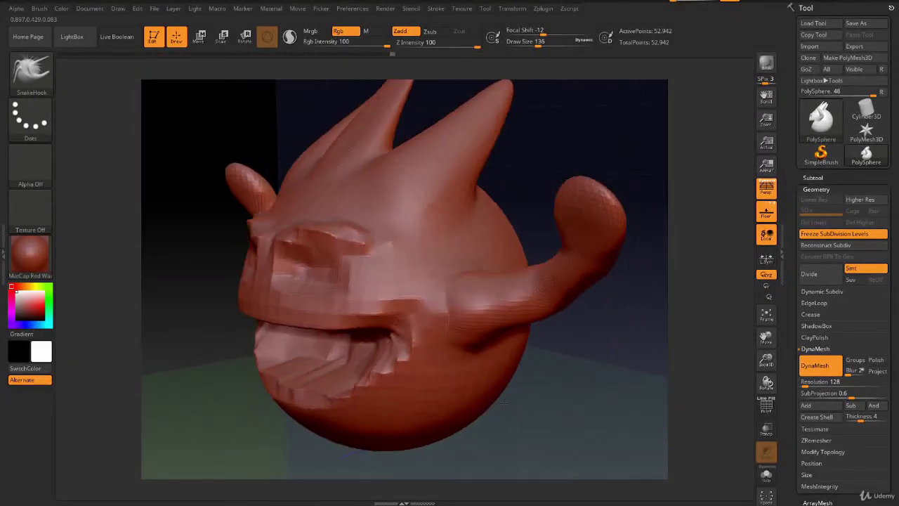
{"action": "left_click_drag", "start_coordinate": [501, 374], "coordinate": [632, 364]}
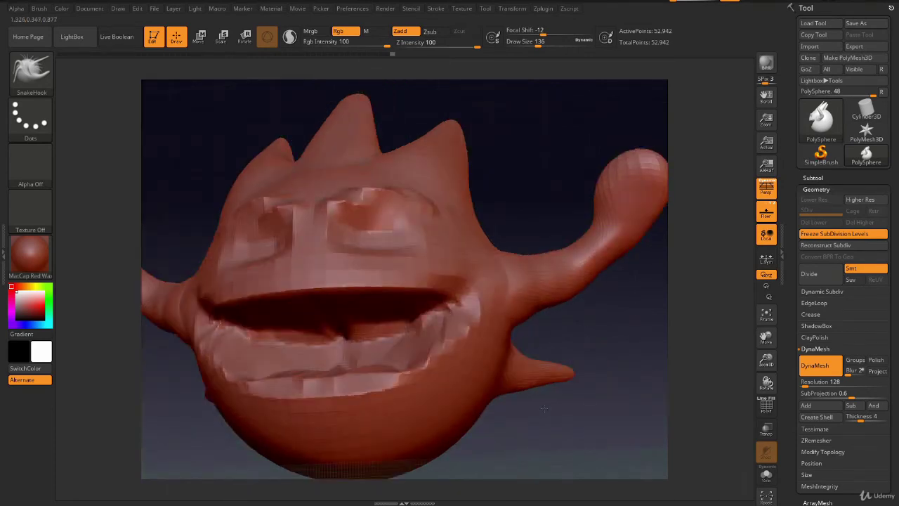
{"action": "mouse_move", "coordinate": [543, 407]}
{"action": "left_mouse_down"}
{"action": "mouse_move", "coordinate": [518, 408]}
{"action": "mouse_move", "coordinate": [562, 463]}
{"action": "left_mouse_up"}
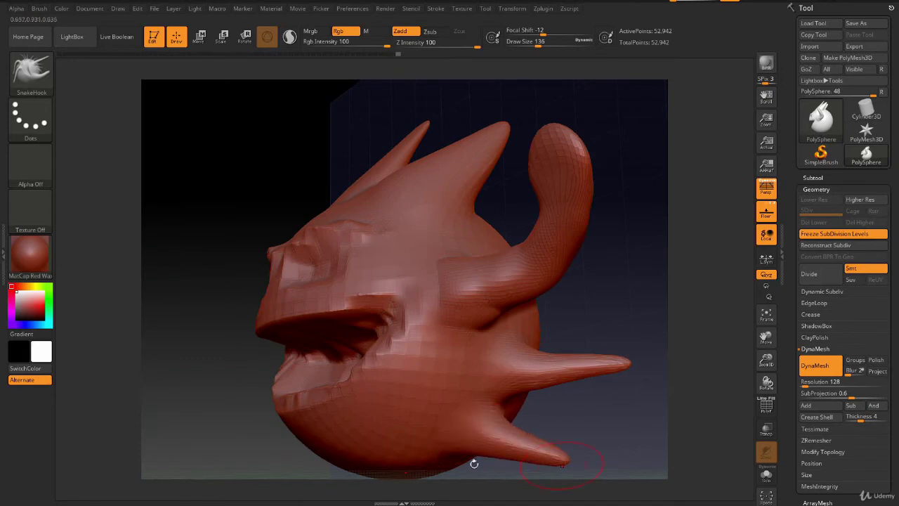
{"action": "key", "text": "ctrl"}
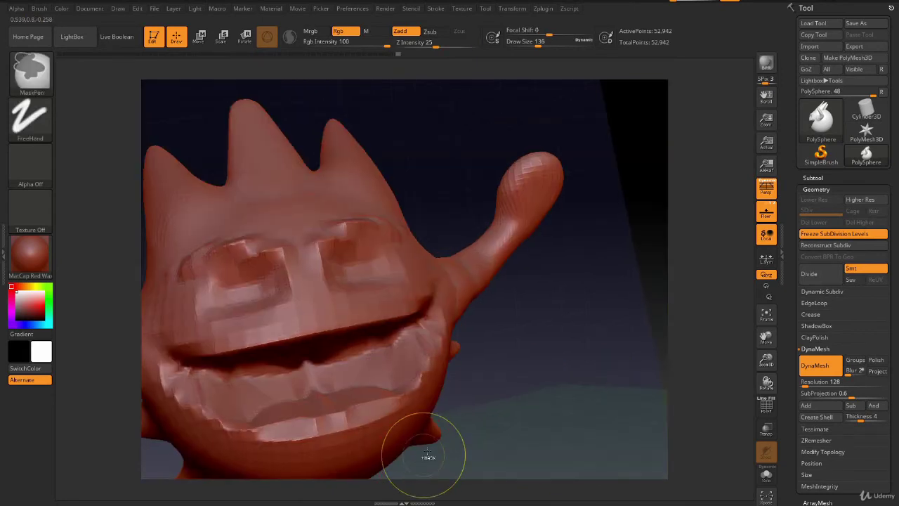
{"action": "key", "text": "ctrl+shift+space"}
{"action": "left_click_drag", "start_coordinate": [517, 422], "coordinate": [497, 402]}
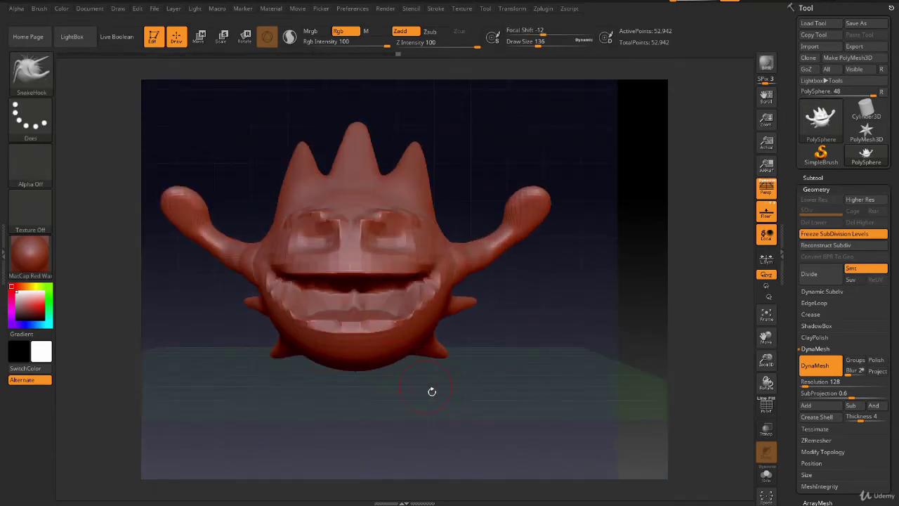
{"action": "mouse_move", "coordinate": [432, 391]}
{"action": "left_mouse_down"}
{"action": "mouse_move", "coordinate": [377, 361]}
{"action": "mouse_move", "coordinate": [412, 409]}
{"action": "left_mouse_up"}
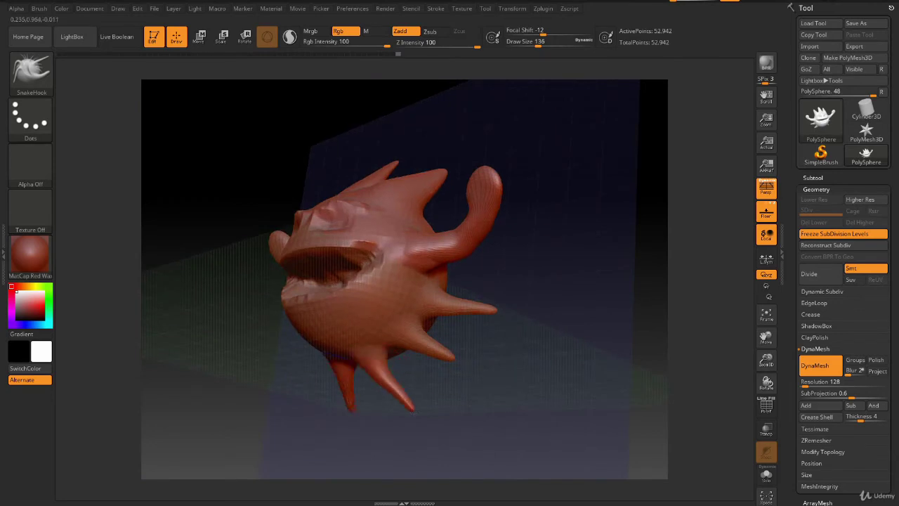
Step: Inflate the lower-right and lower-middle spike bases, smooth them, and inspect from several angles
{"action": "left_click", "coordinate": [31, 71]}
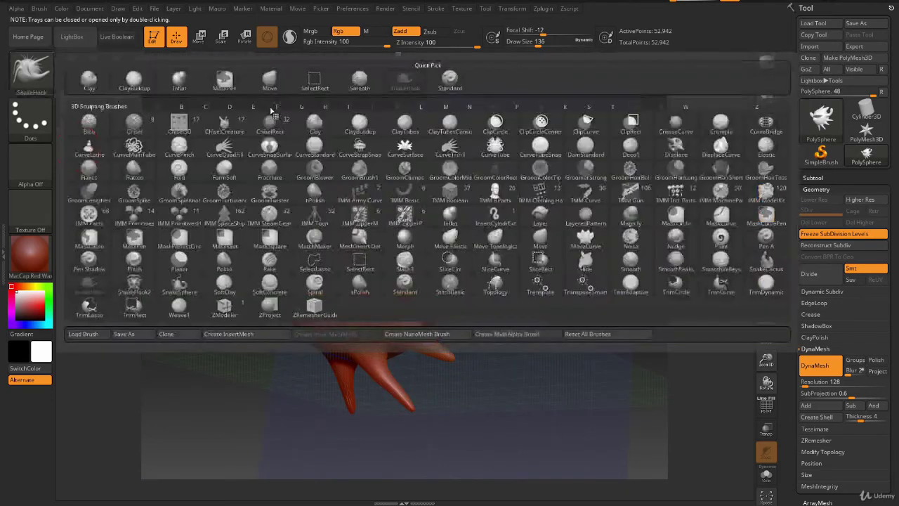
{"action": "left_click", "coordinate": [179, 78]}
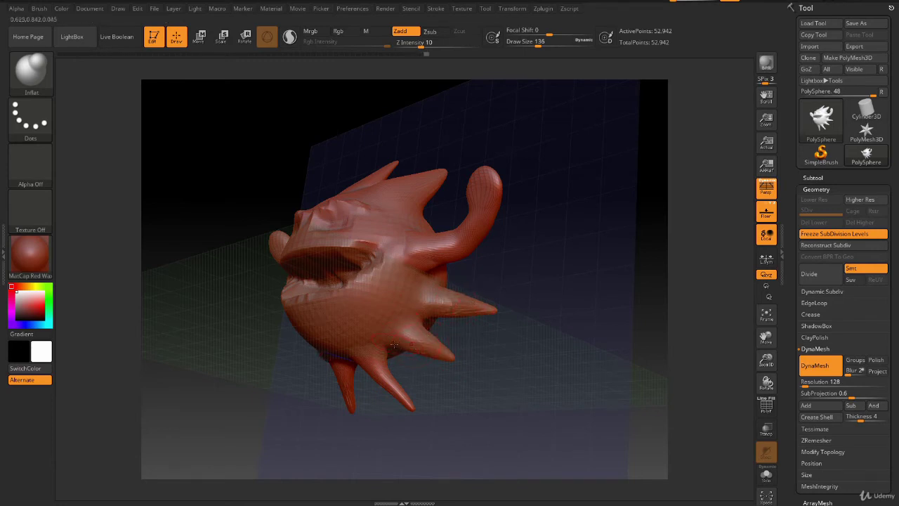
{"action": "left_click_drag", "start_coordinate": [450, 360], "coordinate": [455, 358]}
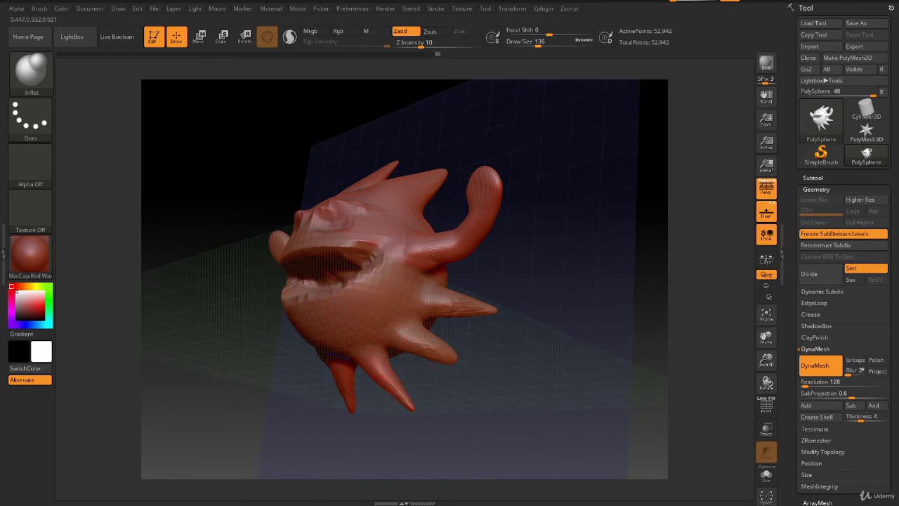
{"action": "left_click_drag", "start_coordinate": [355, 355], "coordinate": [406, 407]}
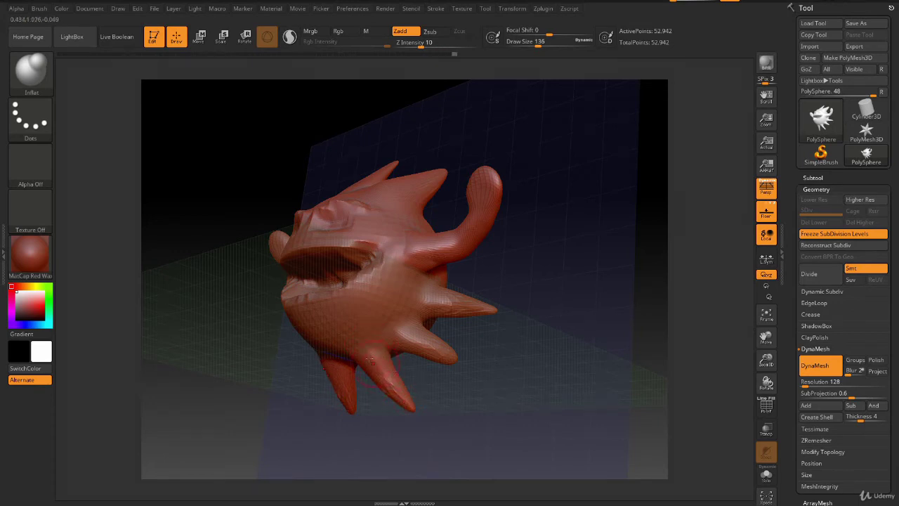
{"action": "left_click_drag", "start_coordinate": [370, 361], "coordinate": [388, 385]}
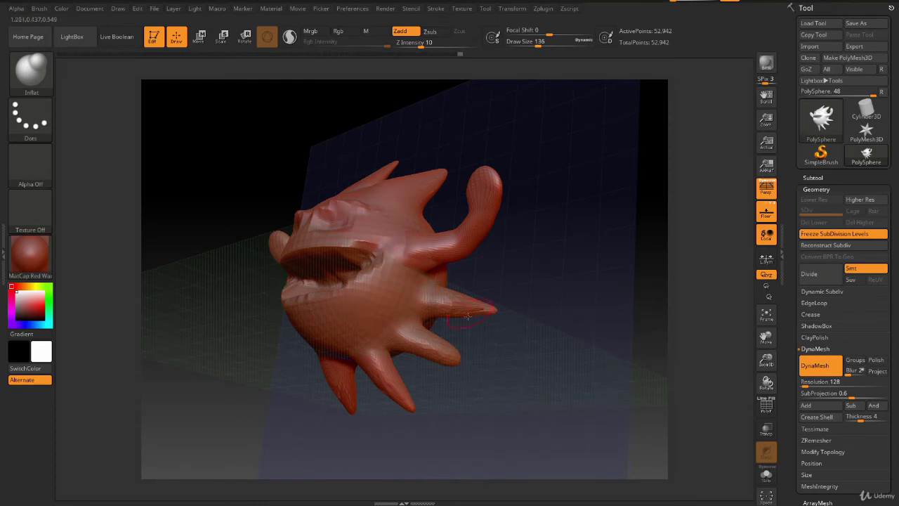
{"action": "key", "text": "shift"}
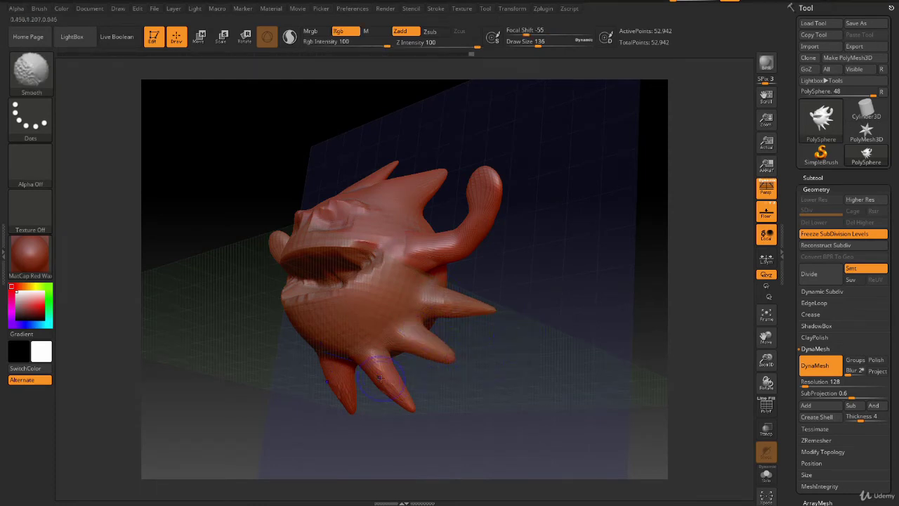
{"action": "left_click_drag", "start_coordinate": [518, 389], "coordinate": [503, 364]}
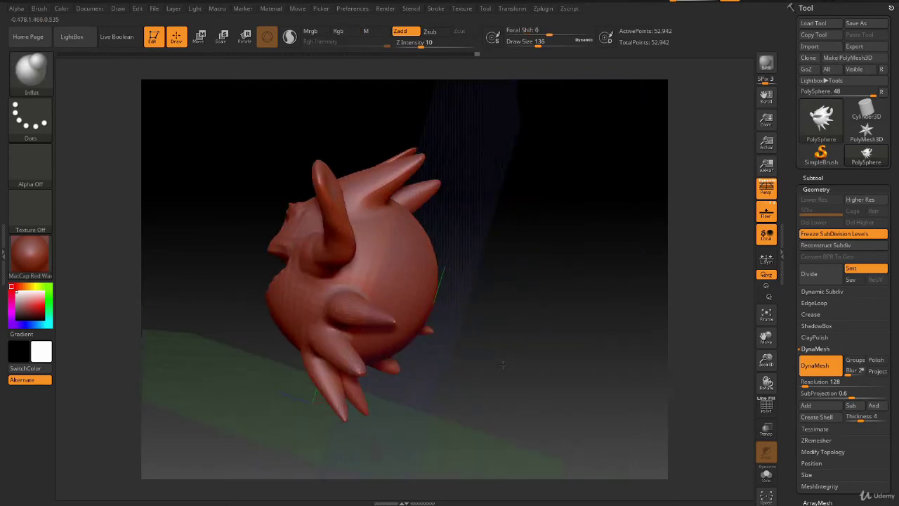
{"action": "left_click_drag", "start_coordinate": [424, 372], "coordinate": [394, 302]}
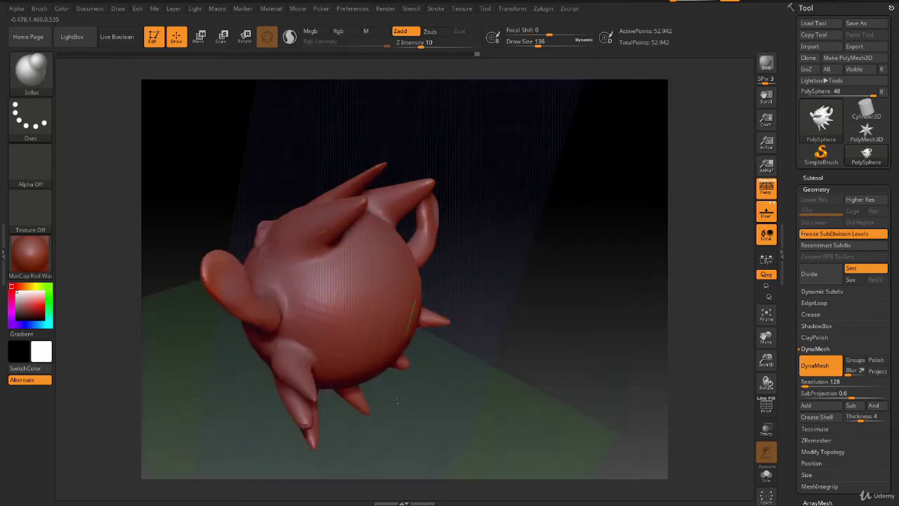
{"action": "left_click", "coordinate": [31, 70]}
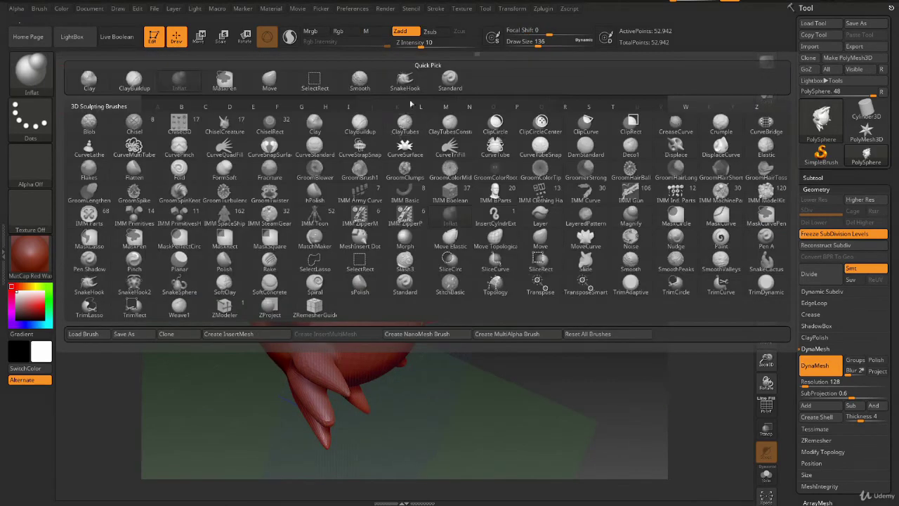
{"action": "left_click", "coordinate": [404, 118]}
{"action": "key", "text": "shift"}
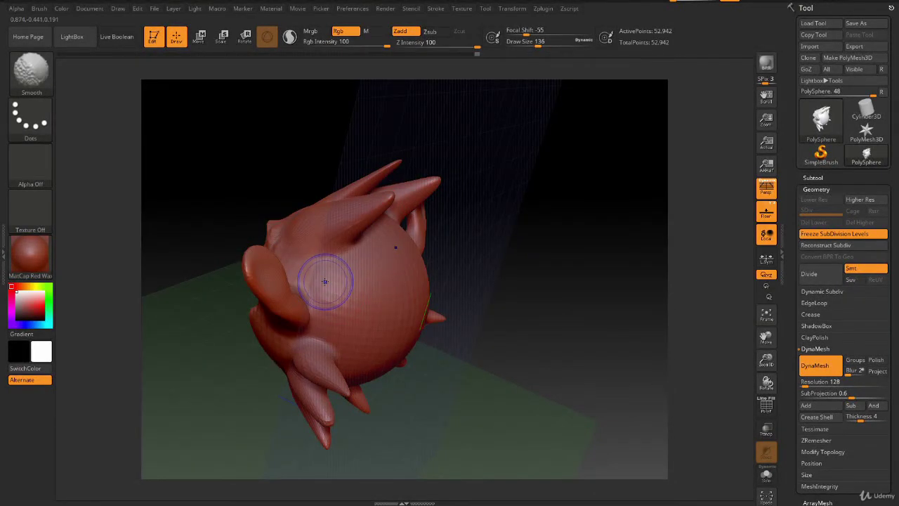
{"action": "mouse_move", "coordinate": [324, 282]}
{"action": "left_mouse_down"}
{"action": "mouse_move", "coordinate": [272, 304]}
{"action": "mouse_move", "coordinate": [335, 283]}
{"action": "mouse_move", "coordinate": [440, 277]}
{"action": "mouse_move", "coordinate": [400, 328]}
{"action": "mouse_move", "coordinate": [520, 262]}
{"action": "mouse_move", "coordinate": [484, 237]}
{"action": "left_mouse_up"}
{"action": "key", "text": "ctrl"}
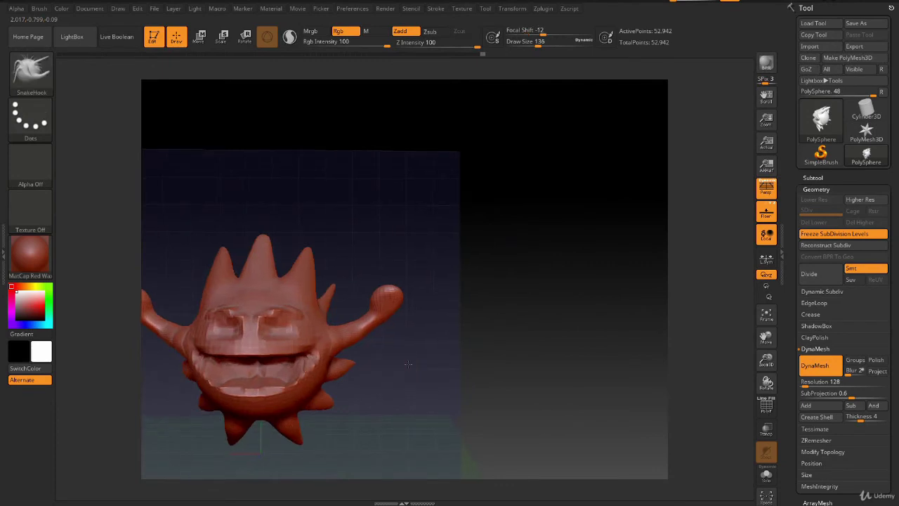
{"action": "left_click_drag", "start_coordinate": [408, 363], "coordinate": [401, 363]}
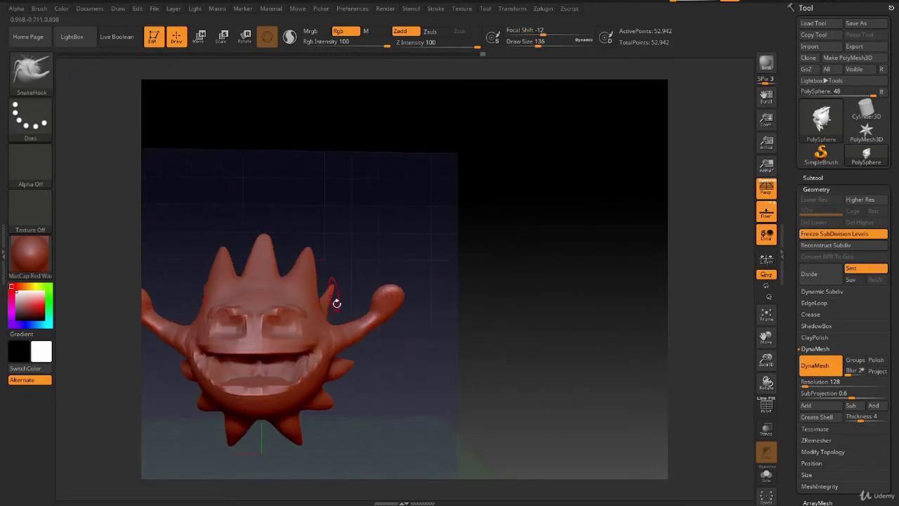
{"action": "mouse_move", "coordinate": [335, 301]}
{"action": "left_mouse_down"}
{"action": "mouse_move", "coordinate": [285, 376]}
{"action": "mouse_move", "coordinate": [229, 427]}
{"action": "mouse_move", "coordinate": [189, 226]}
{"action": "left_mouse_up"}
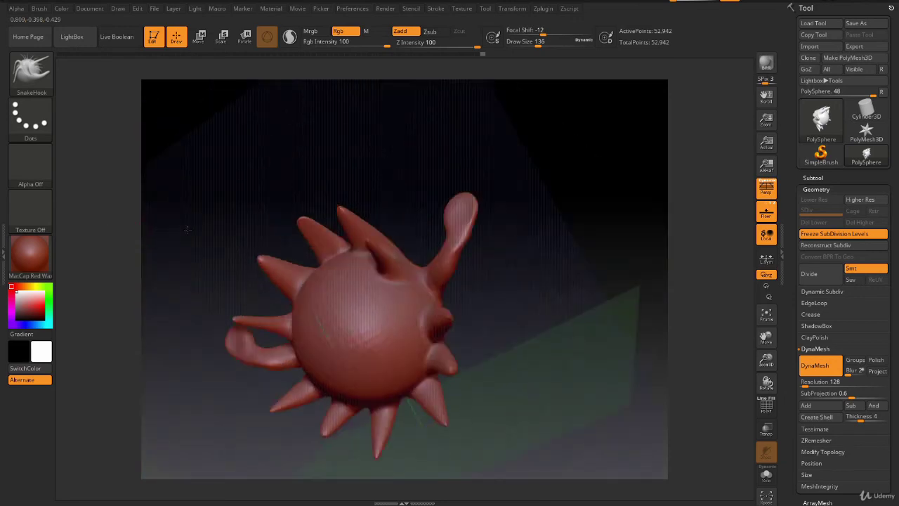
{"action": "left_click", "coordinate": [42, 85]}
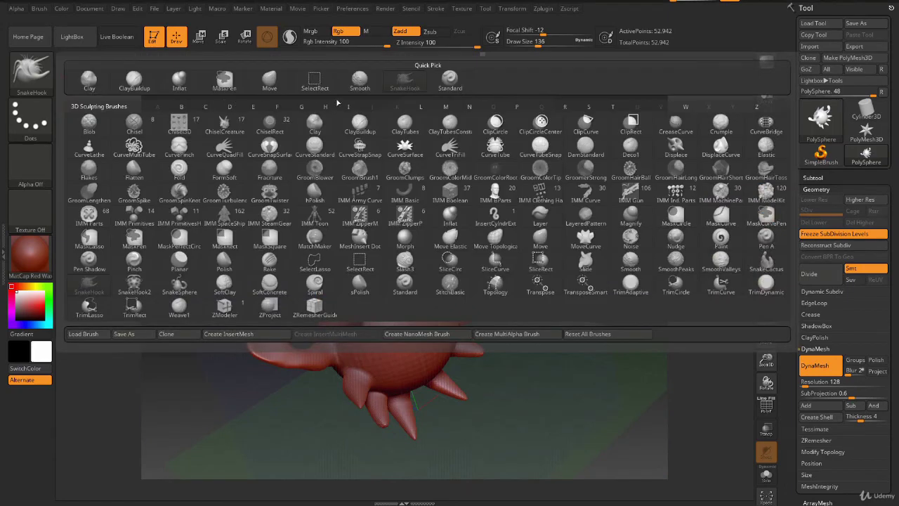
Step: Undo the last two spike-bending strokes
{"action": "left_click", "coordinate": [270, 81]}
{"action": "mouse_move", "coordinate": [338, 334]}
{"action": "left_mouse_down"}
{"action": "mouse_move", "coordinate": [340, 298]}
{"action": "mouse_move", "coordinate": [319, 302]}
{"action": "mouse_move", "coordinate": [302, 277]}
{"action": "mouse_move", "coordinate": [287, 286]}
{"action": "left_mouse_up"}
{"action": "key", "text": "ctrl+z"}
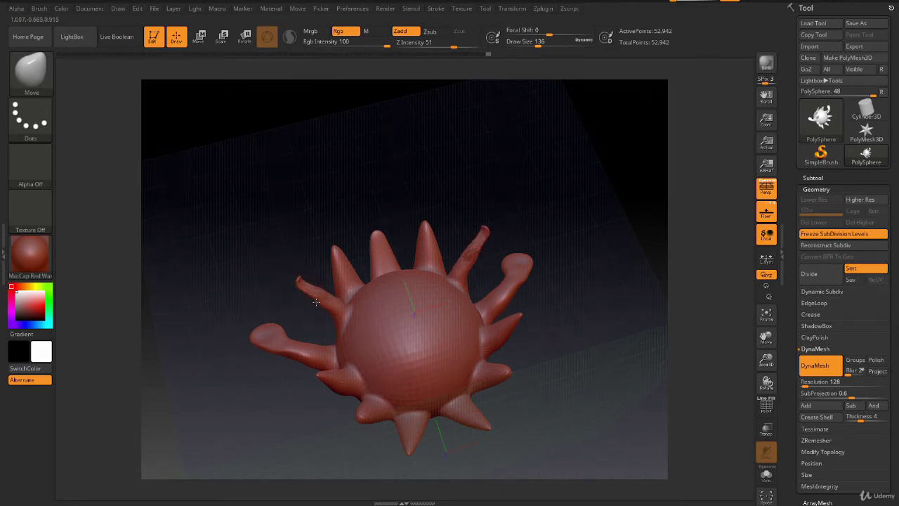
{"action": "key", "text": "ctrl+z"}
{"action": "left_click_drag", "start_coordinate": [312, 327], "coordinate": [57, 93]}
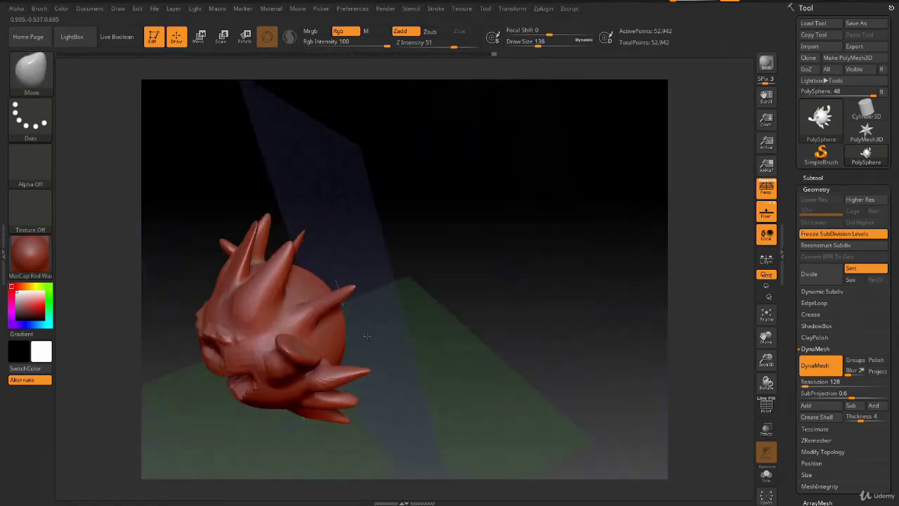
Step: Inflate a spike's base and turn to a front view showing both arms
{"action": "left_click", "coordinate": [39, 84]}
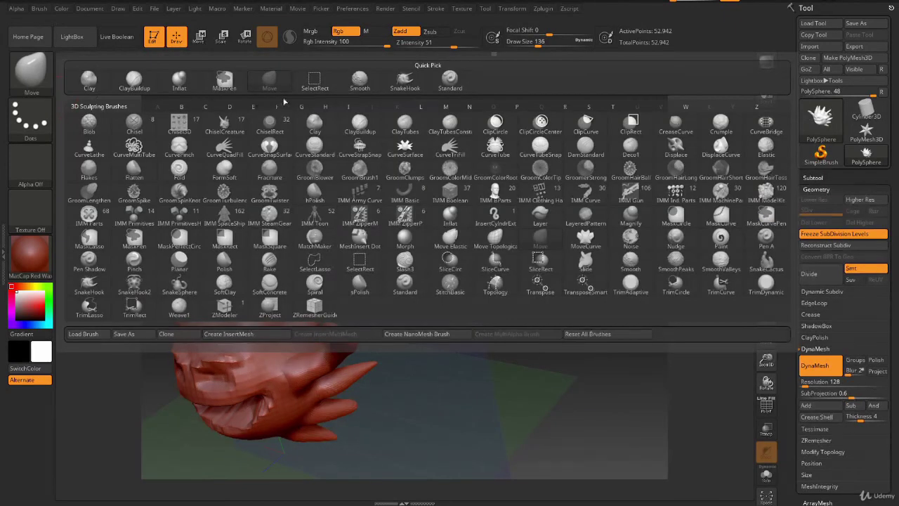
{"action": "left_click", "coordinate": [176, 79]}
{"action": "left_click_drag", "start_coordinate": [310, 322], "coordinate": [342, 298]}
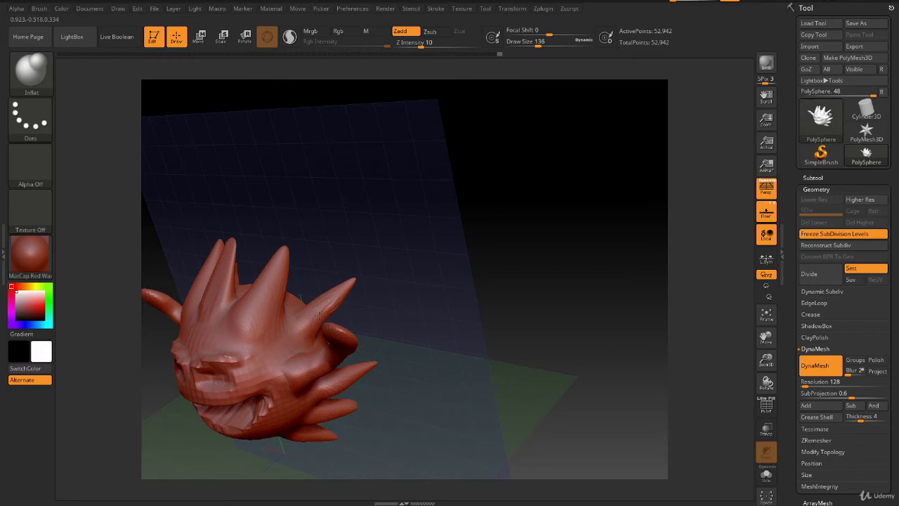
{"action": "left_click_drag", "start_coordinate": [326, 305], "coordinate": [391, 281], "text": "shift"}
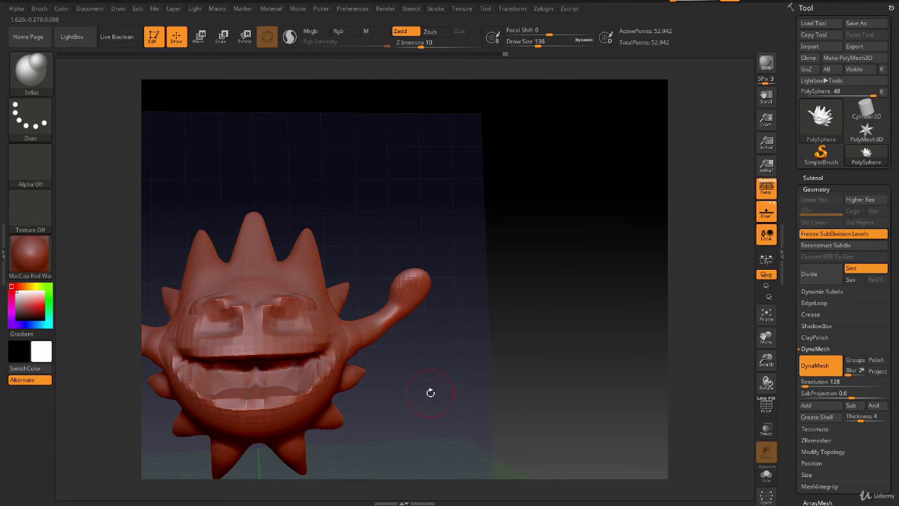
{"action": "left_click_drag", "start_coordinate": [426, 398], "coordinate": [523, 367], "text": "shift"}
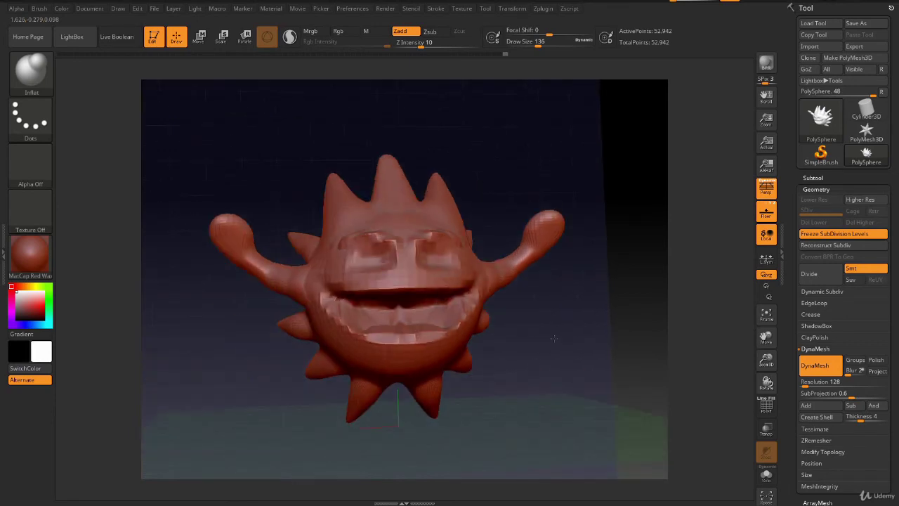
{"action": "left_click", "coordinate": [31, 71]}
{"action": "left_click", "coordinate": [263, 81]}
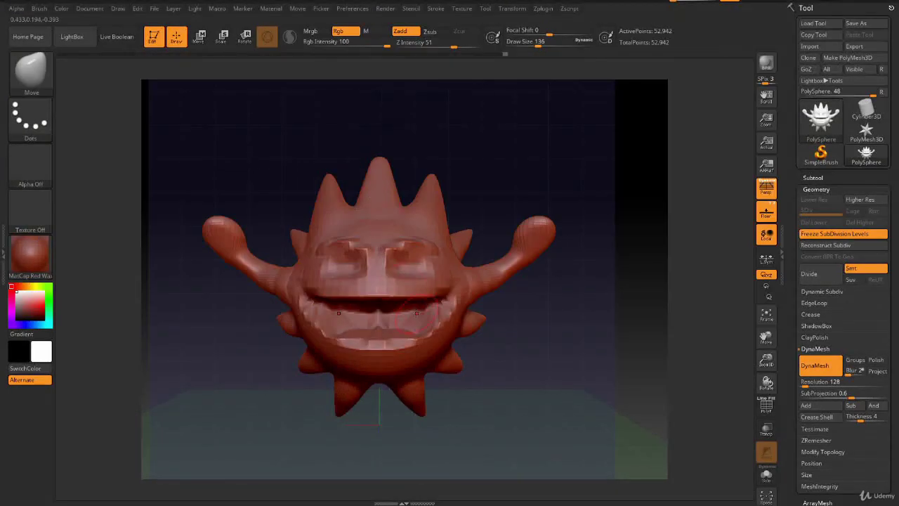
Step: Pull the brow down into a frown between the eyes, deepen the nose-bridge crease, and set Draw Size to 158
{"action": "left_click", "coordinate": [766, 315]}
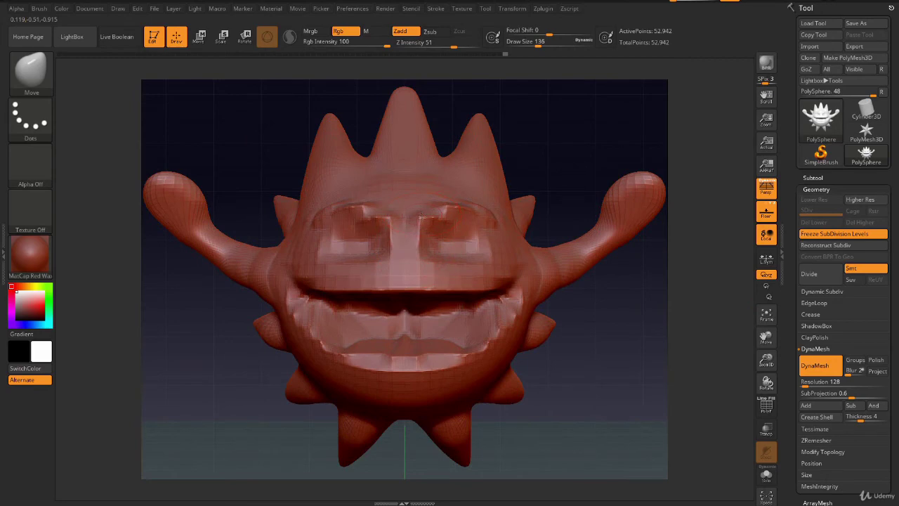
{"action": "mouse_move", "coordinate": [419, 217]}
{"action": "left_mouse_down"}
{"action": "mouse_move", "coordinate": [419, 244]}
{"action": "mouse_move", "coordinate": [450, 233]}
{"action": "left_mouse_up"}
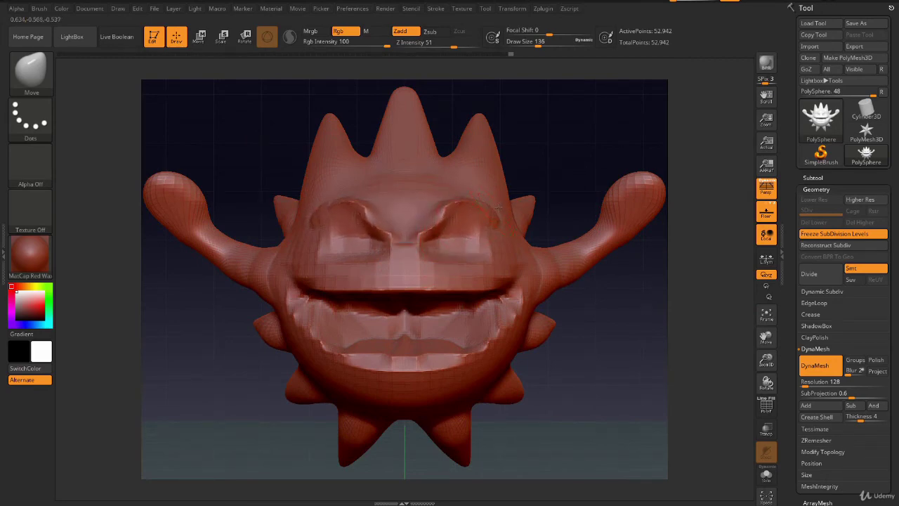
{"action": "mouse_move", "coordinate": [406, 250]}
{"action": "left_mouse_down"}
{"action": "mouse_move", "coordinate": [408, 258]}
{"action": "mouse_move", "coordinate": [425, 232]}
{"action": "left_mouse_up"}
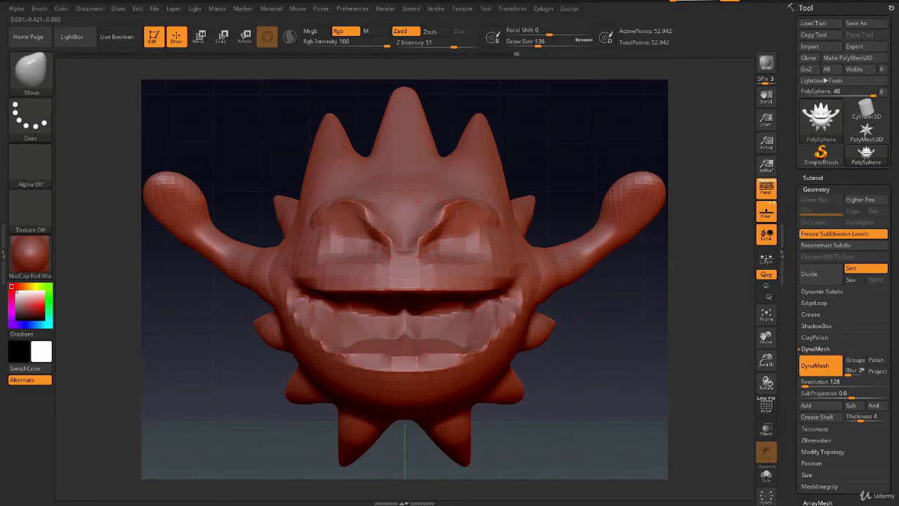
{"action": "key", "text": "space"}
{"action": "left_click", "coordinate": [411, 245]}
{"action": "left_click_drag", "start_coordinate": [413, 240], "coordinate": [408, 251]}
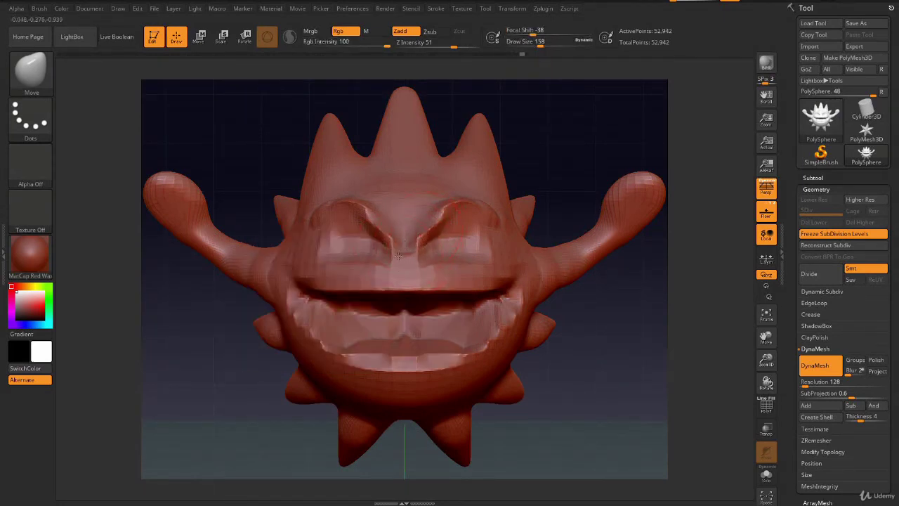
Step: Smooth the brow, eye-socket and upper-lip creases, checking the result from several angles
{"action": "left_click_drag", "start_coordinate": [438, 227], "coordinate": [432, 223]}
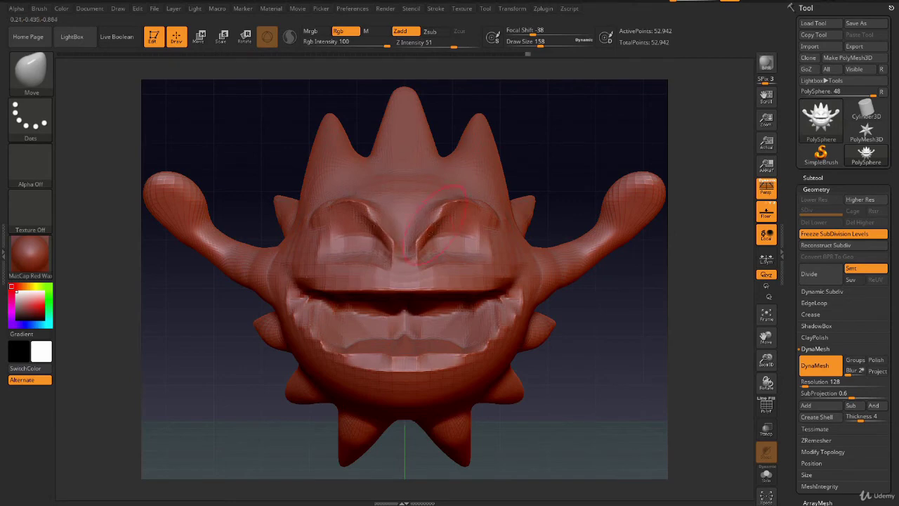
{"action": "left_click_drag", "start_coordinate": [376, 210], "coordinate": [371, 218]}
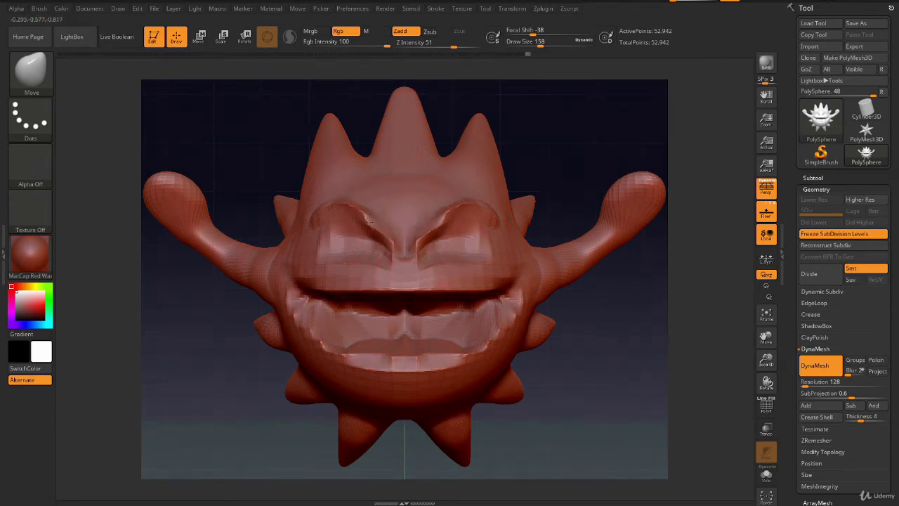
{"action": "left_click_drag", "start_coordinate": [451, 284], "coordinate": [410, 295]}
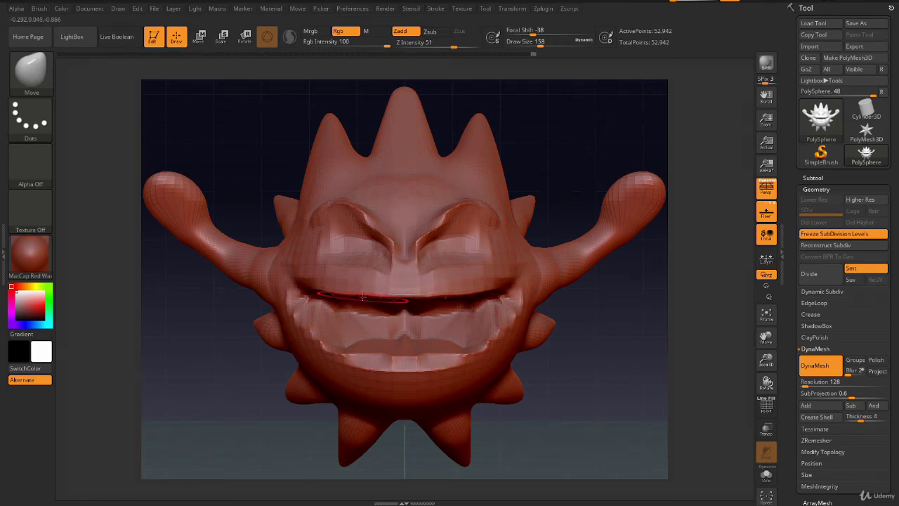
{"action": "left_click_drag", "start_coordinate": [410, 295], "coordinate": [404, 298]}
{"action": "right_click_drag", "start_coordinate": [404, 299], "coordinate": [371, 197]}
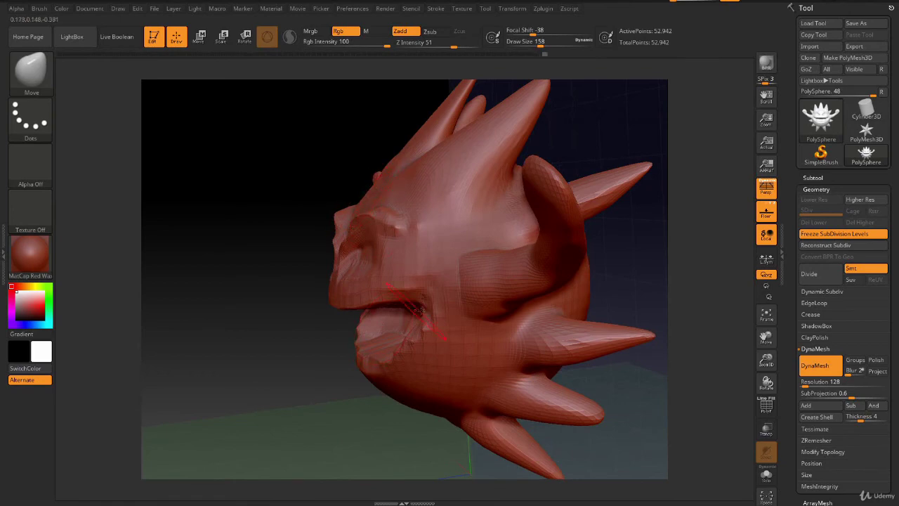
{"action": "right_click_drag", "start_coordinate": [417, 310], "coordinate": [448, 190], "text": "shift"}
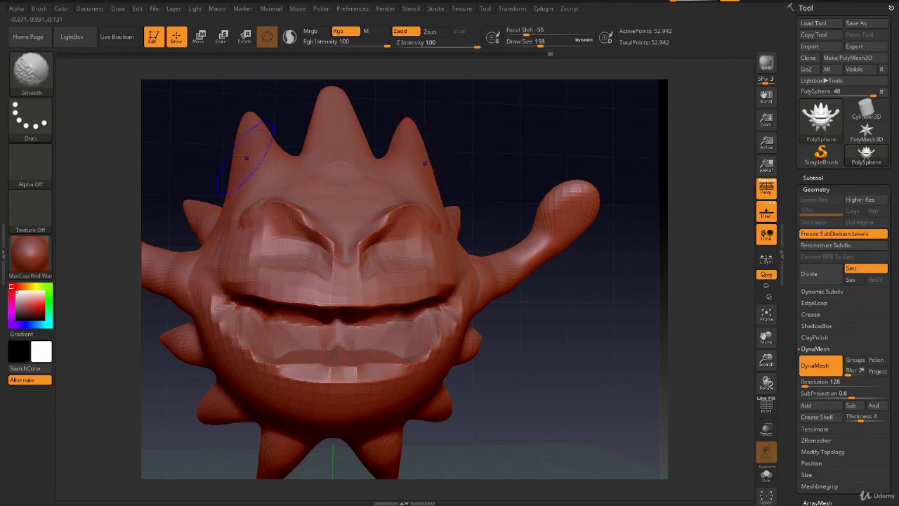
{"action": "left_click_drag", "start_coordinate": [386, 309], "coordinate": [241, 172]}
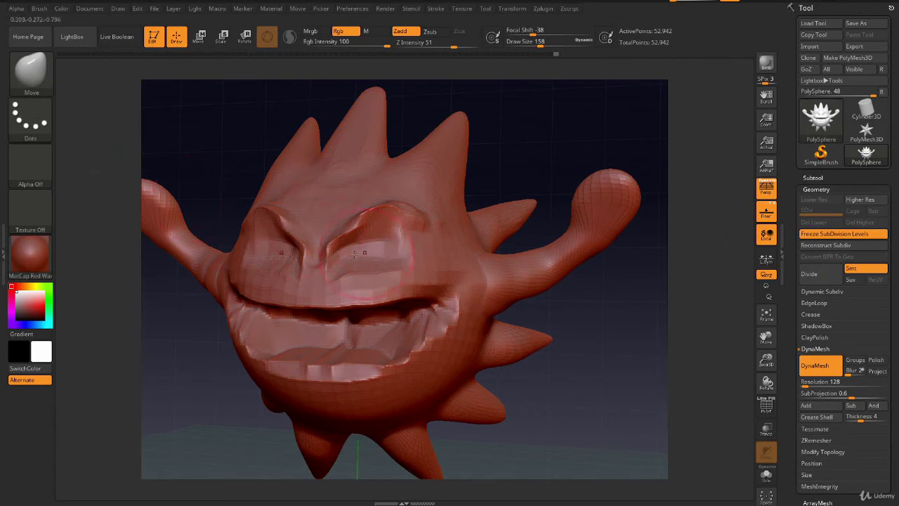
{"action": "left_click", "coordinate": [31, 70]}
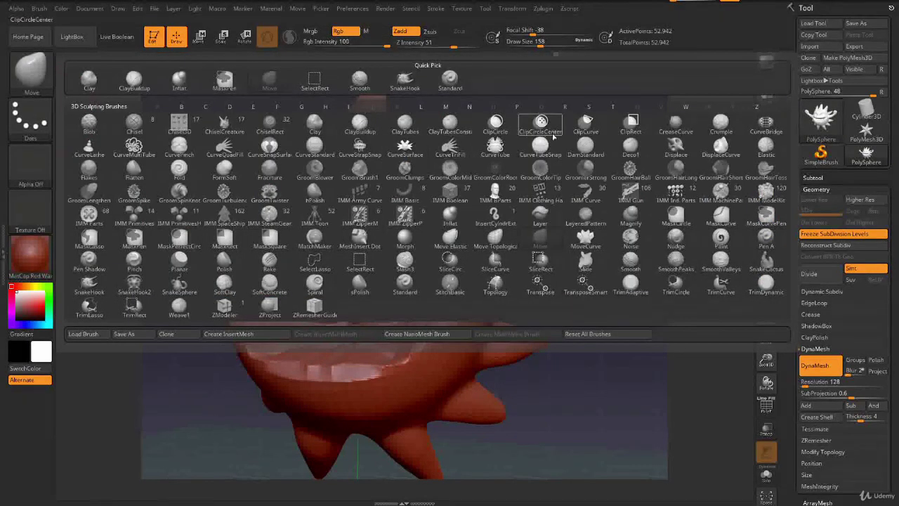
Step: Switch to the Standard brush, adjust its focal shift, and build up both brow ridges symmetrically
{"action": "left_click", "coordinate": [449, 78]}
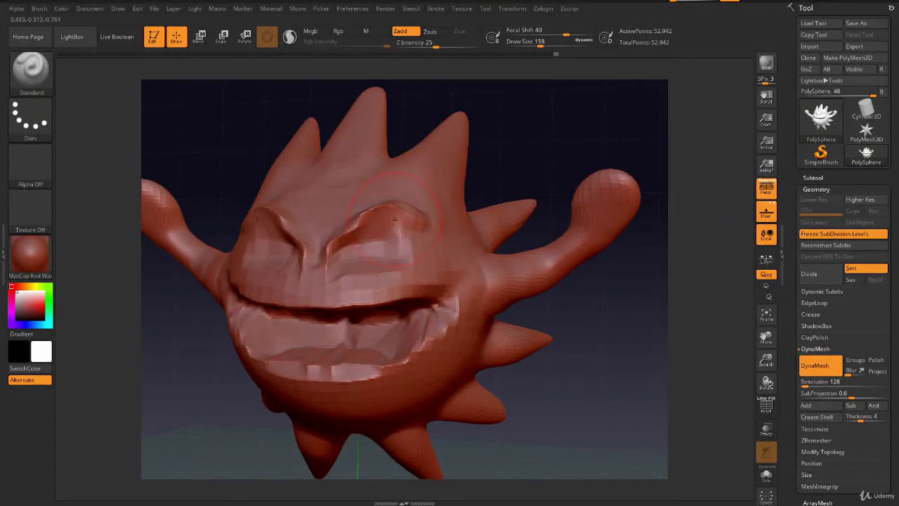
{"action": "key", "text": "space"}
{"action": "left_click_drag", "start_coordinate": [397, 227], "coordinate": [389, 227]}
{"action": "mouse_move", "coordinate": [388, 215]}
{"action": "left_mouse_down"}
{"action": "mouse_move", "coordinate": [274, 220]}
{"action": "mouse_move", "coordinate": [373, 235]}
{"action": "left_mouse_up"}
{"action": "mouse_move", "coordinate": [281, 225]}
{"action": "left_mouse_down"}
{"action": "mouse_move", "coordinate": [351, 225]}
{"action": "mouse_move", "coordinate": [328, 242]}
{"action": "mouse_move", "coordinate": [267, 231]}
{"action": "mouse_move", "coordinate": [416, 212]}
{"action": "left_mouse_up"}
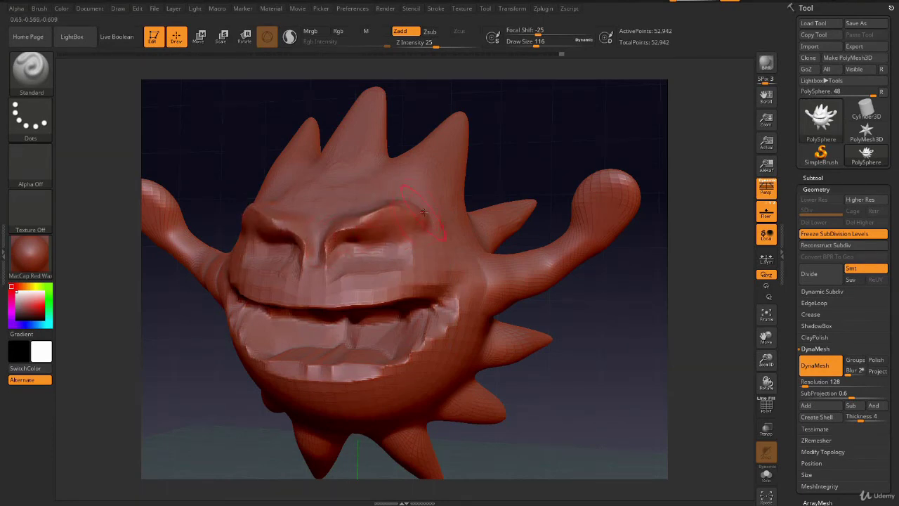
{"action": "right_click_drag", "start_coordinate": [379, 278], "coordinate": [389, 283]}
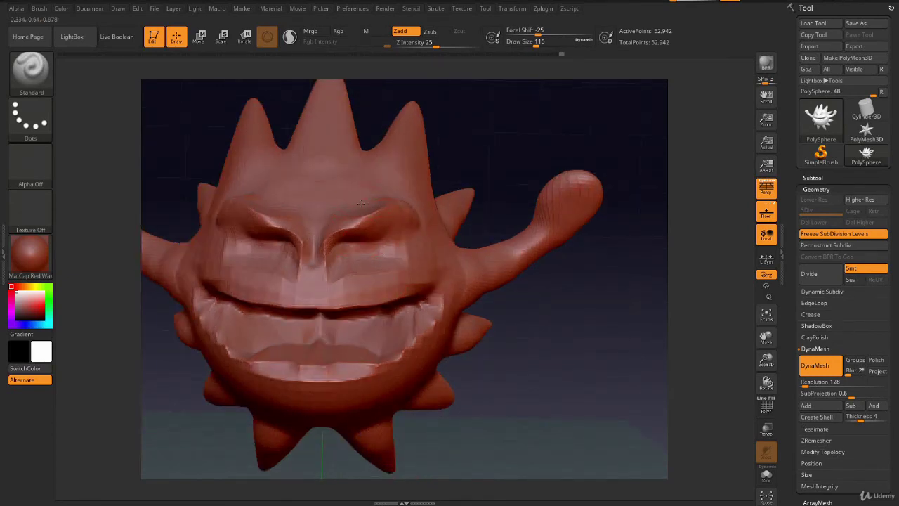
{"action": "mouse_move", "coordinate": [358, 206]}
{"action": "left_mouse_down"}
{"action": "mouse_move", "coordinate": [356, 219]}
{"action": "mouse_move", "coordinate": [383, 212]}
{"action": "left_mouse_up"}
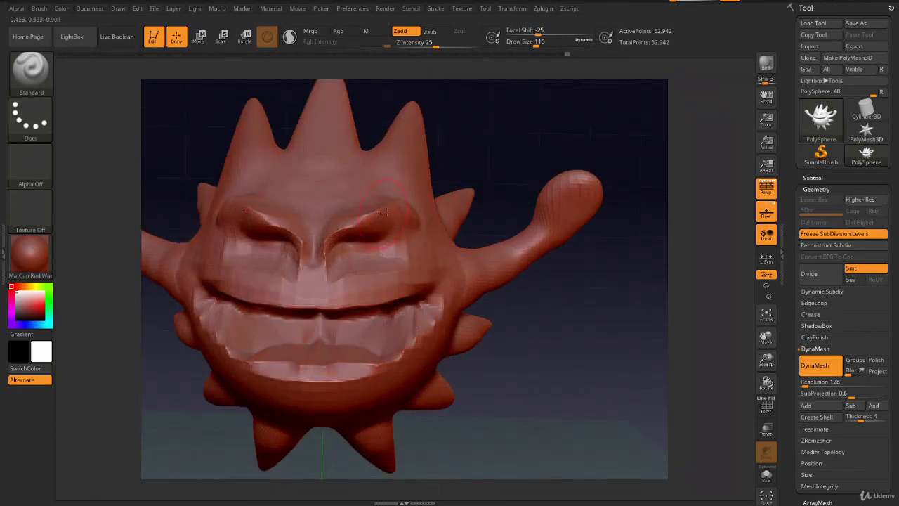
Step: Smooth the nose bridge and the areas under the eyes, then reduce Draw Size to 16
{"action": "right_click_drag", "start_coordinate": [369, 300], "coordinate": [303, 255]}
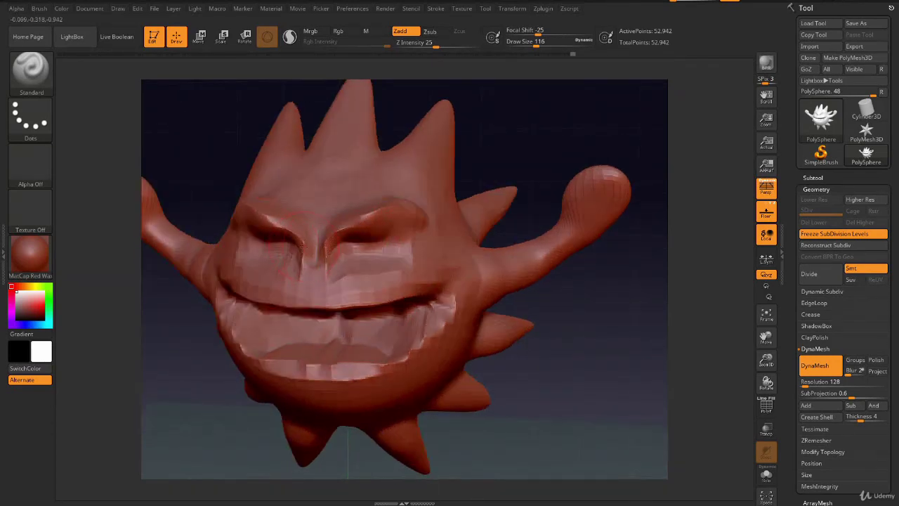
{"action": "left_click_drag", "start_coordinate": [316, 246], "coordinate": [322, 259]}
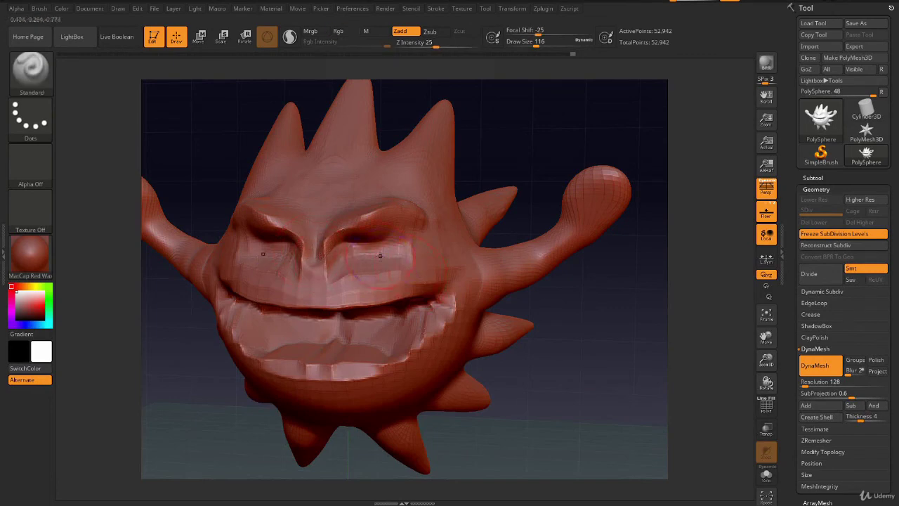
{"action": "mouse_move", "coordinate": [378, 256]}
{"action": "left_mouse_down"}
{"action": "mouse_move", "coordinate": [350, 264]}
{"action": "mouse_move", "coordinate": [376, 255]}
{"action": "left_mouse_up"}
{"action": "key", "text": "x"}
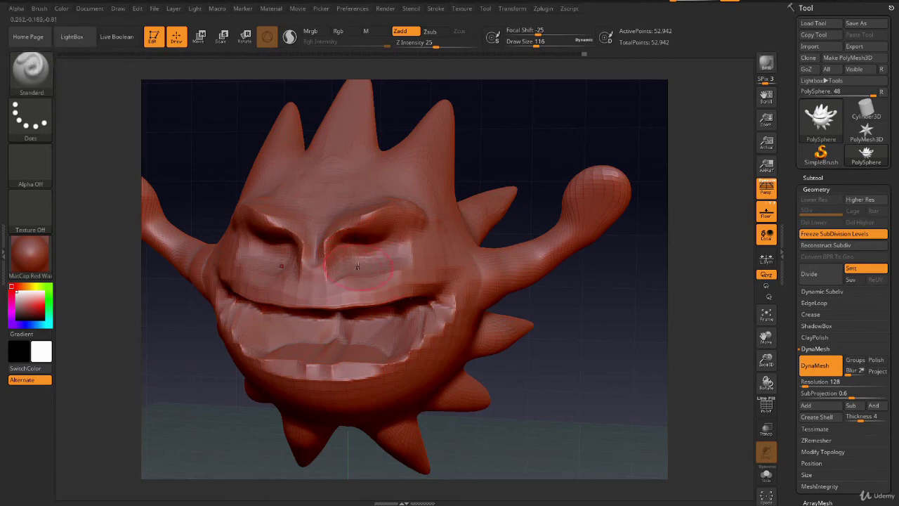
{"action": "key", "text": "space"}
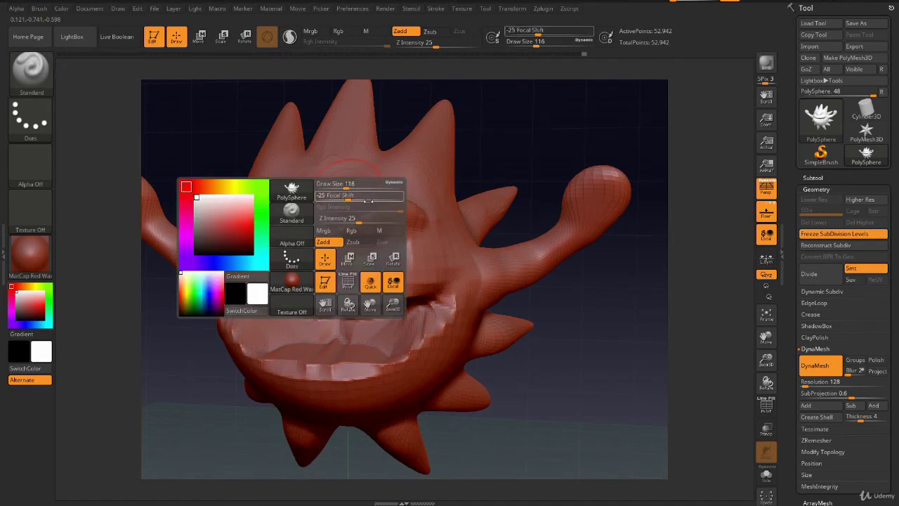
{"action": "left_click_drag", "start_coordinate": [346, 189], "coordinate": [327, 190]}
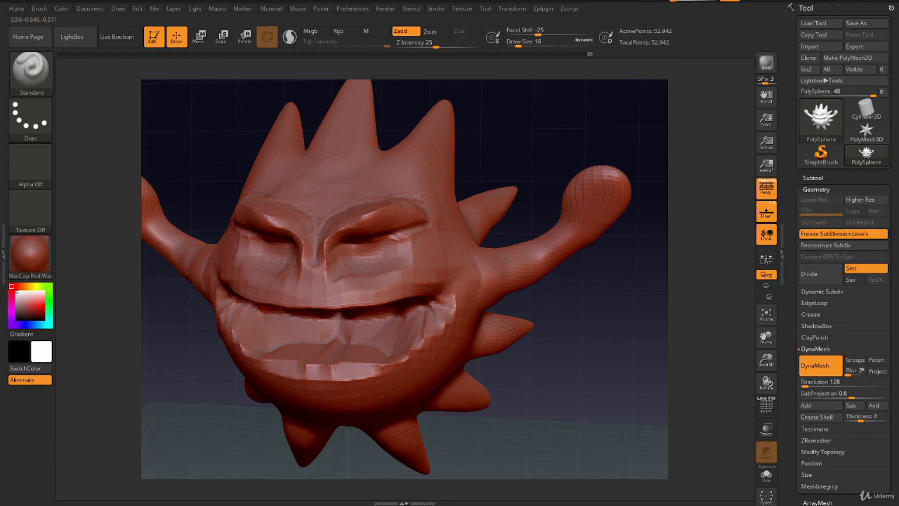
{"action": "left_click_drag", "start_coordinate": [394, 282], "coordinate": [414, 278], "text": "alt"}
Step: Reshape the inner brows and eye area with the Move brush, set Draw Size to 104, and inspect from the side
{"action": "key", "text": "f"}
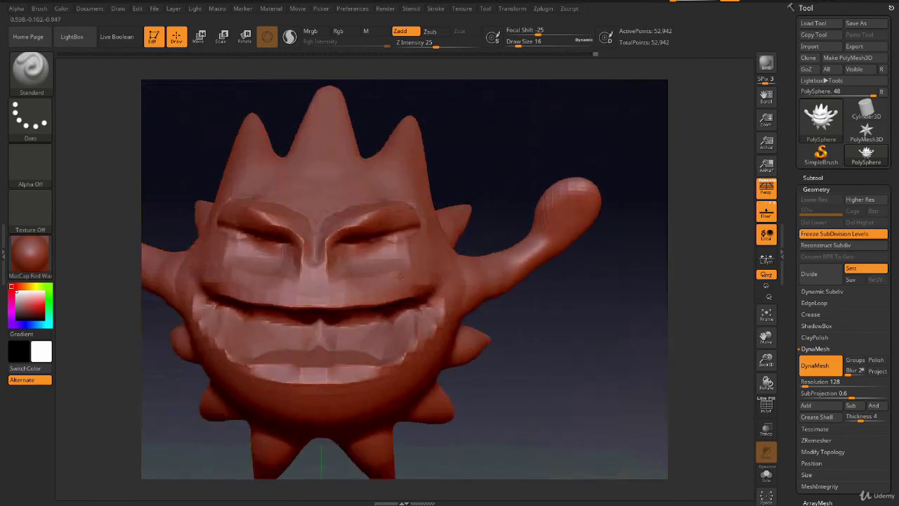
{"action": "key", "text": "b"}
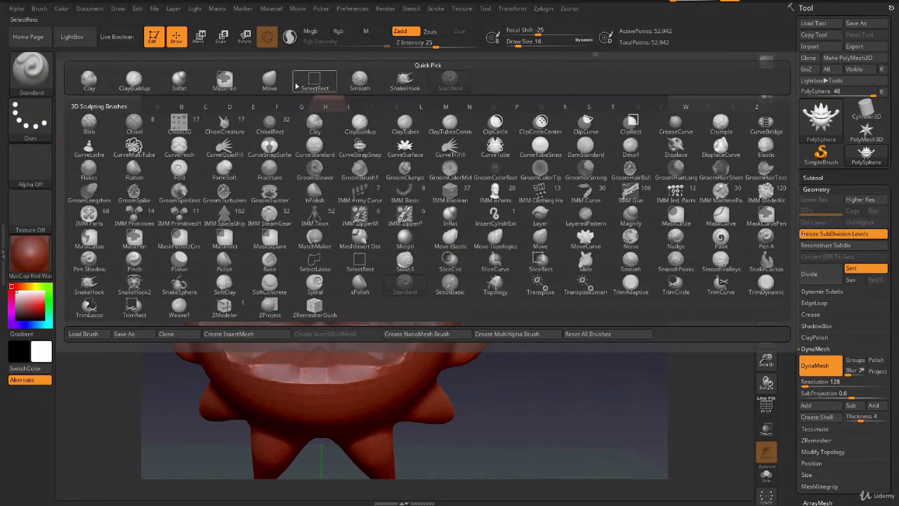
{"action": "left_click", "coordinate": [269, 81]}
{"action": "key", "text": "space"}
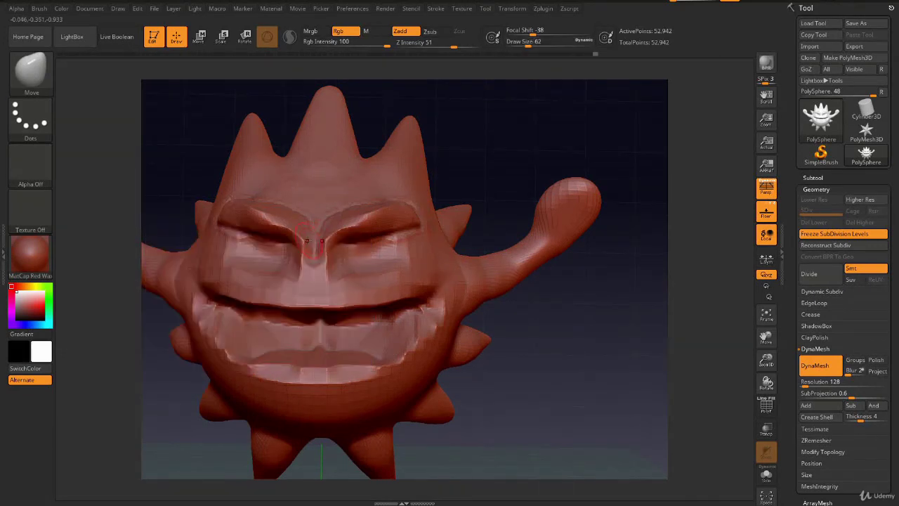
{"action": "left_click_drag", "start_coordinate": [299, 239], "coordinate": [281, 236]}
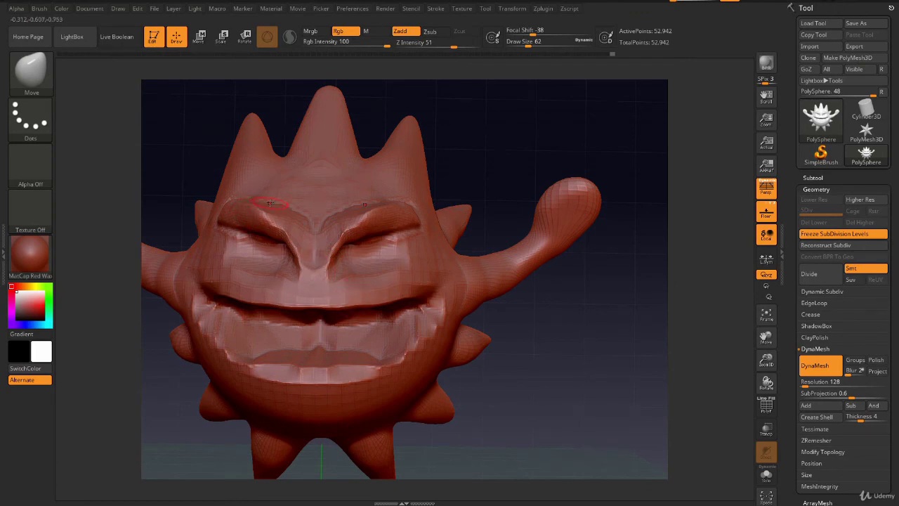
{"action": "key", "text": "space"}
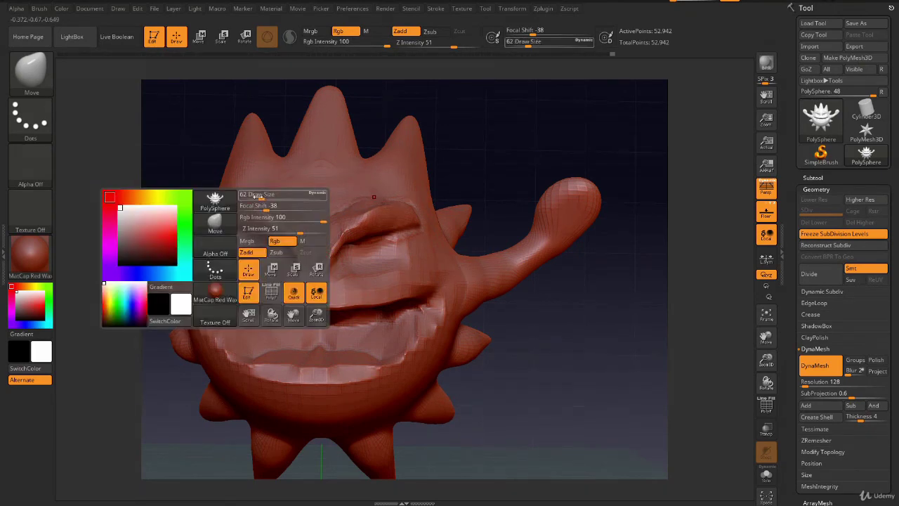
{"action": "left_click_drag", "start_coordinate": [260, 198], "coordinate": [248, 196]}
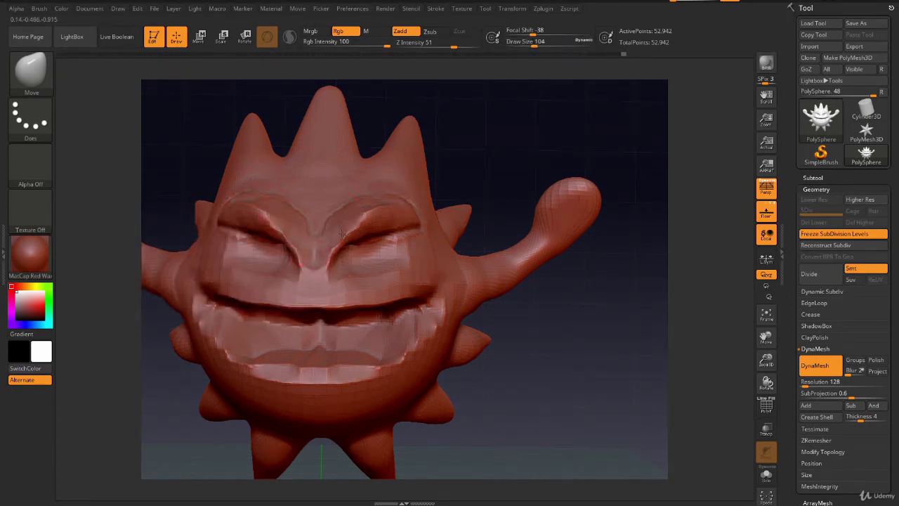
{"action": "mouse_move", "coordinate": [390, 309]}
{"action": "left_mouse_down"}
{"action": "mouse_move", "coordinate": [453, 323]}
{"action": "mouse_move", "coordinate": [396, 328]}
{"action": "mouse_move", "coordinate": [403, 330]}
{"action": "left_mouse_up"}
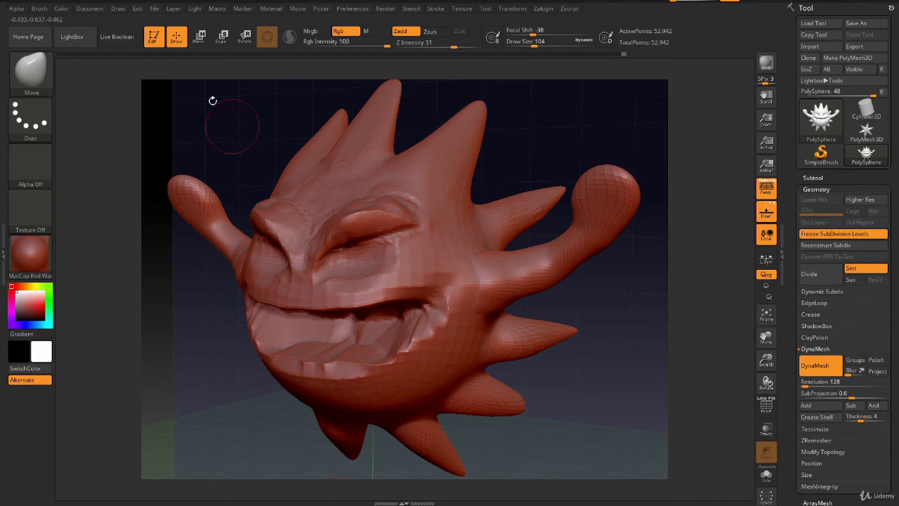
Step: Open the File menu to save the bomb sculpt as a project
{"action": "left_click", "coordinate": [154, 9]}
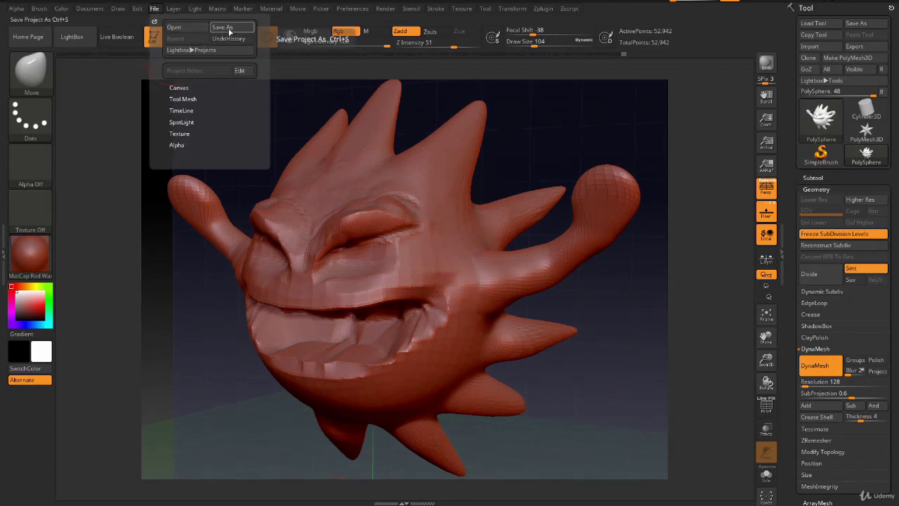